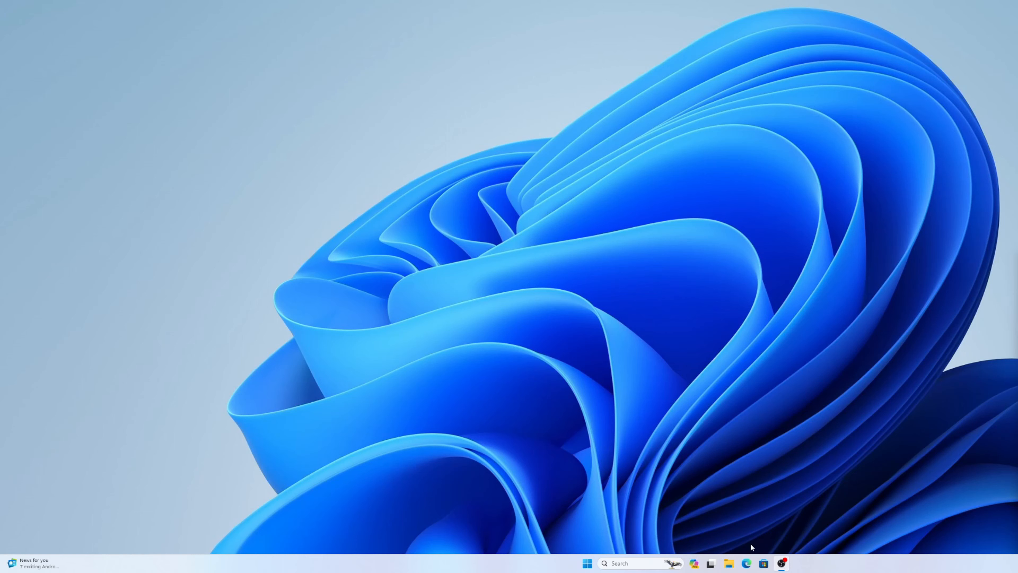
Step: Open the Edge browser and search the web for "nvidia app beta"
click(749, 564)
drag(905, 11, 302, 11)
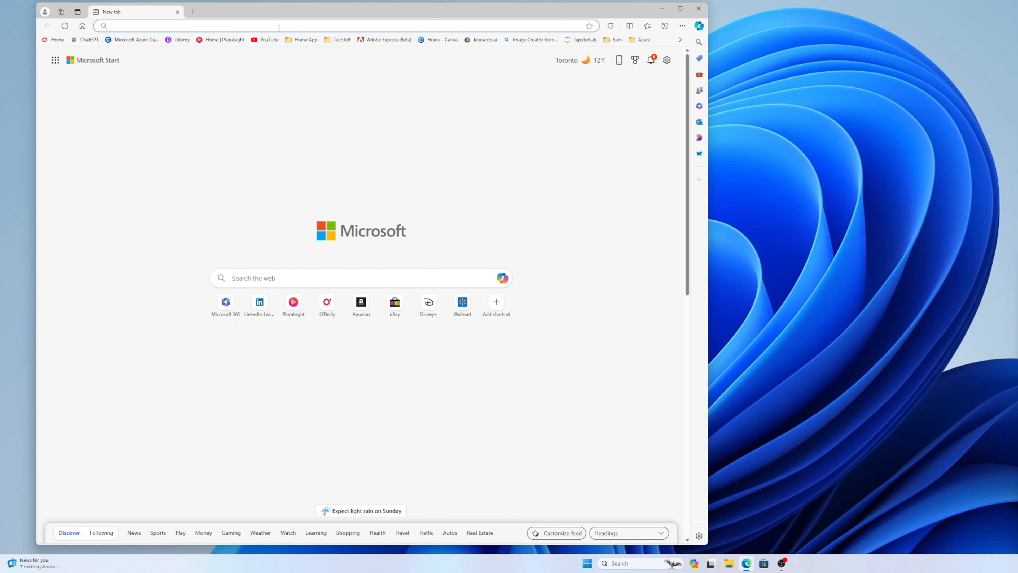
text(nvidia app beta)
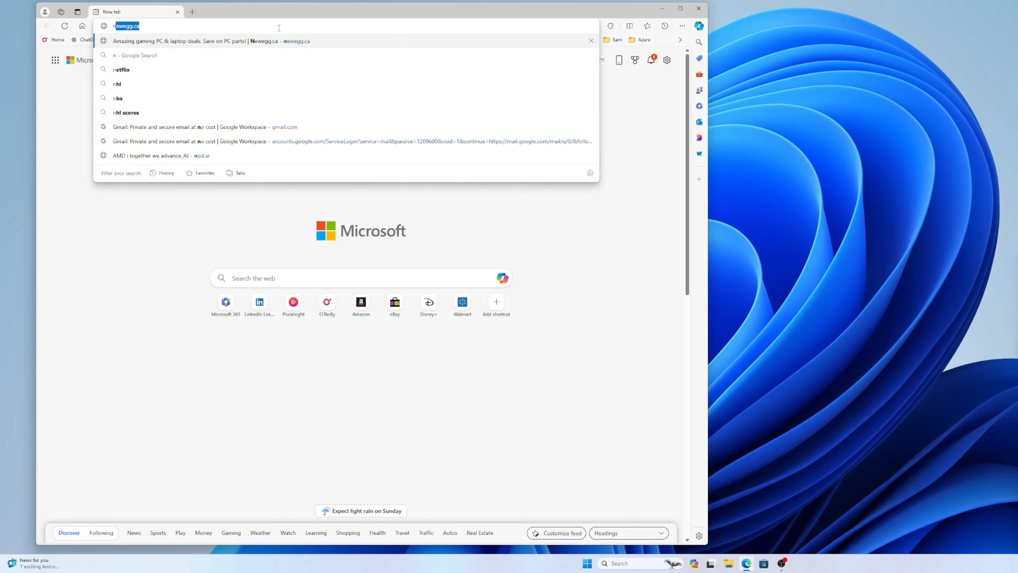
key(Return)
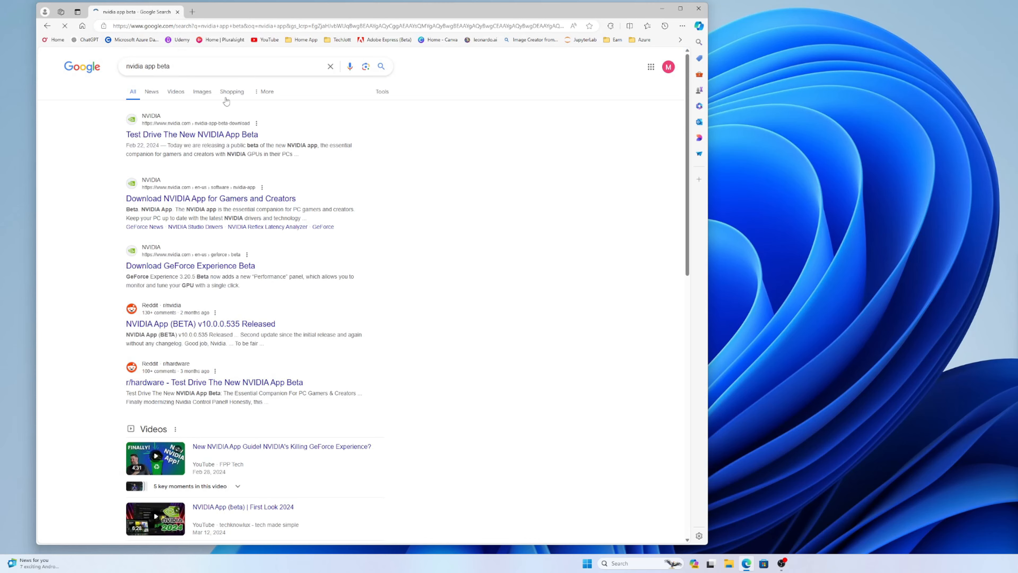
Step: Open the search result "Download NVIDIA App for Gamers and Creators"
click(237, 266)
click(45, 26)
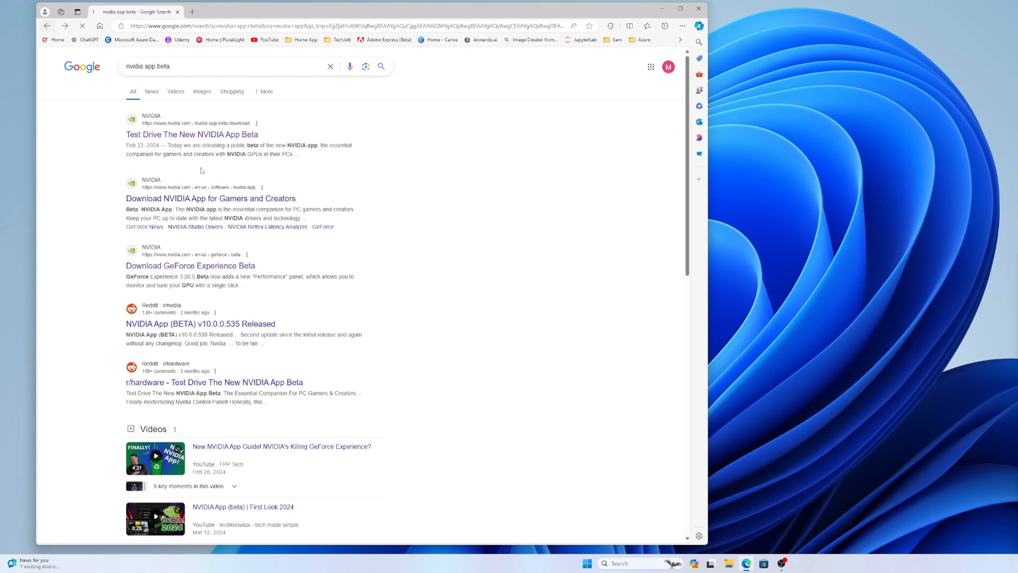
click(206, 199)
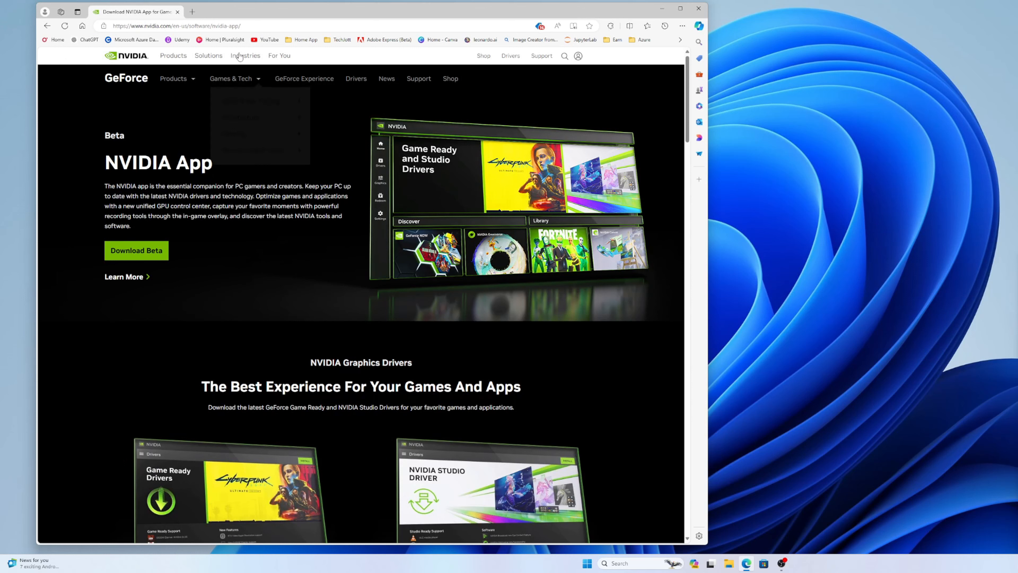
Step: Copy the web address of the NVIDIA App download page
click(231, 26)
right_click(230, 27)
click(249, 115)
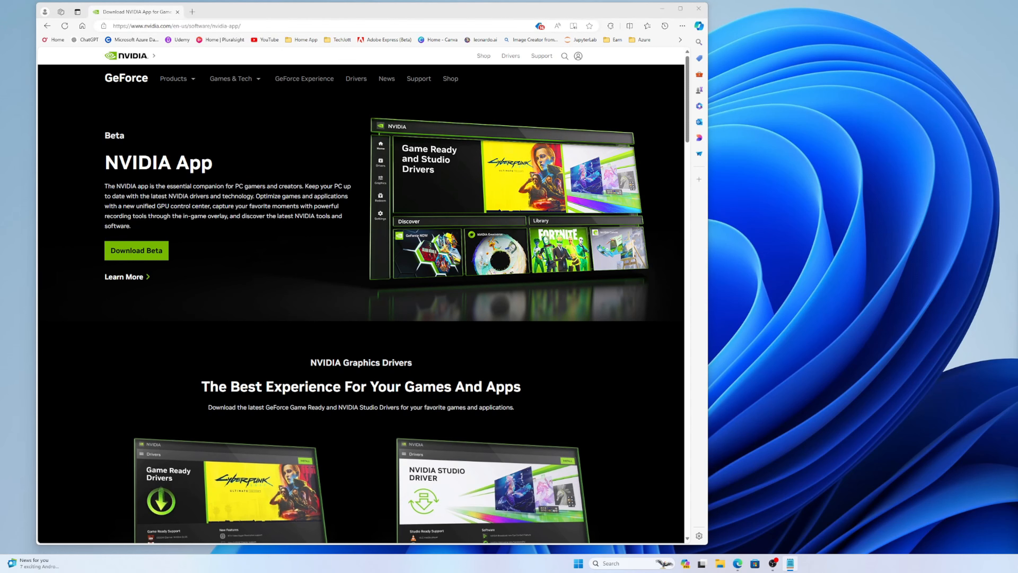
Step: Download the NVIDIA App beta and run its installer from the Downloads folder, agreeing to the license terms
click(141, 252)
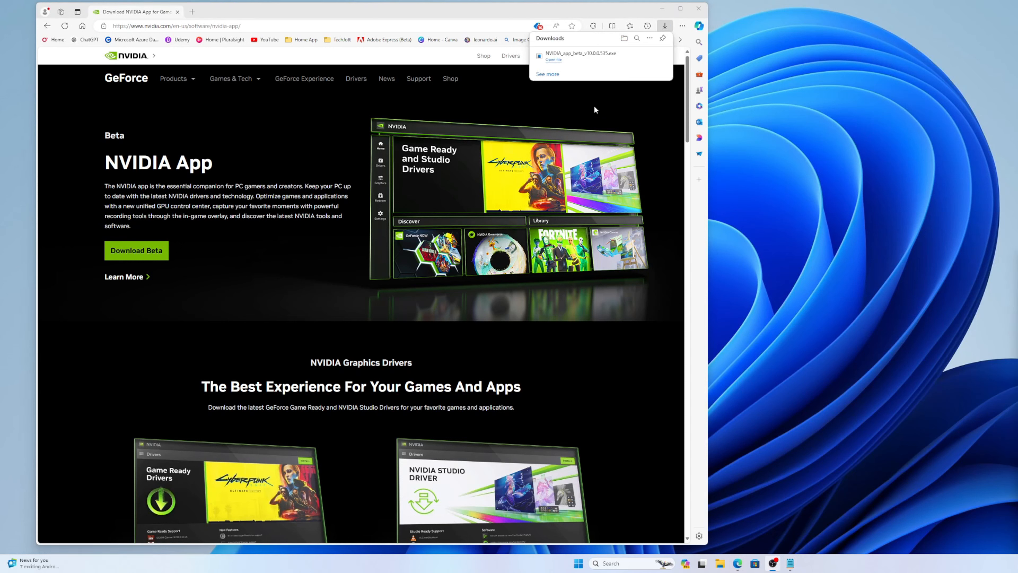
click(636, 56)
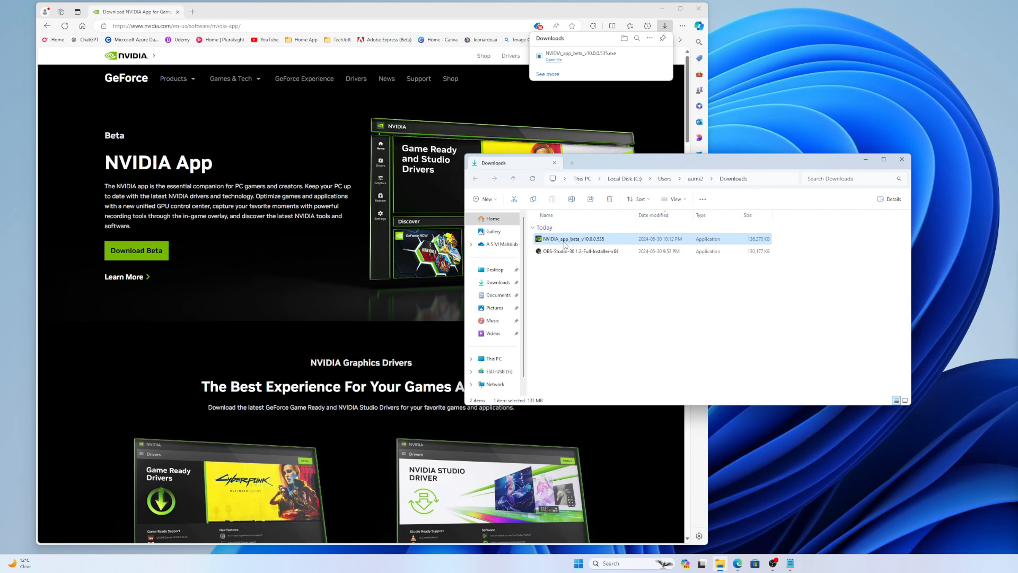
double_click(562, 242)
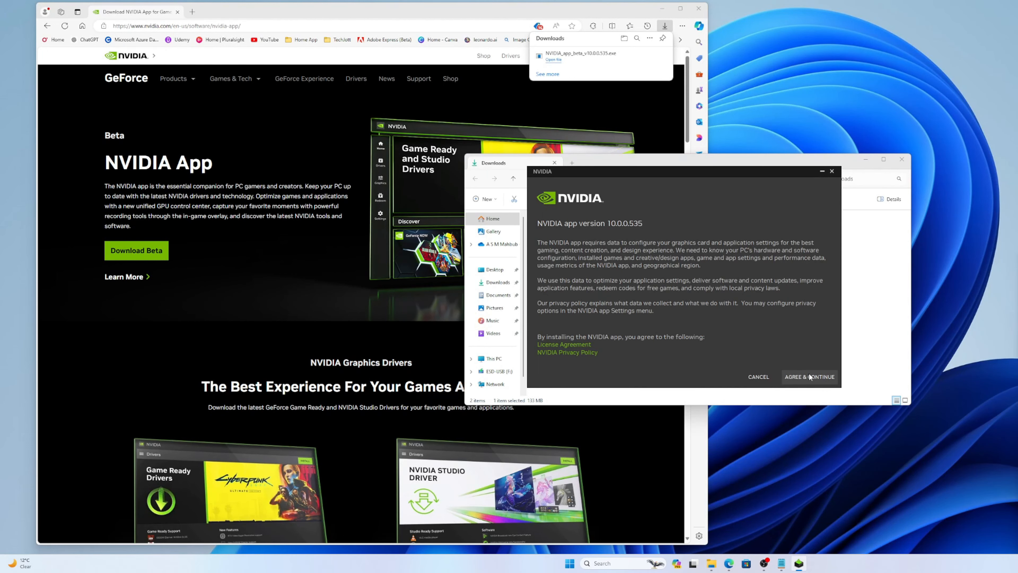
click(809, 370)
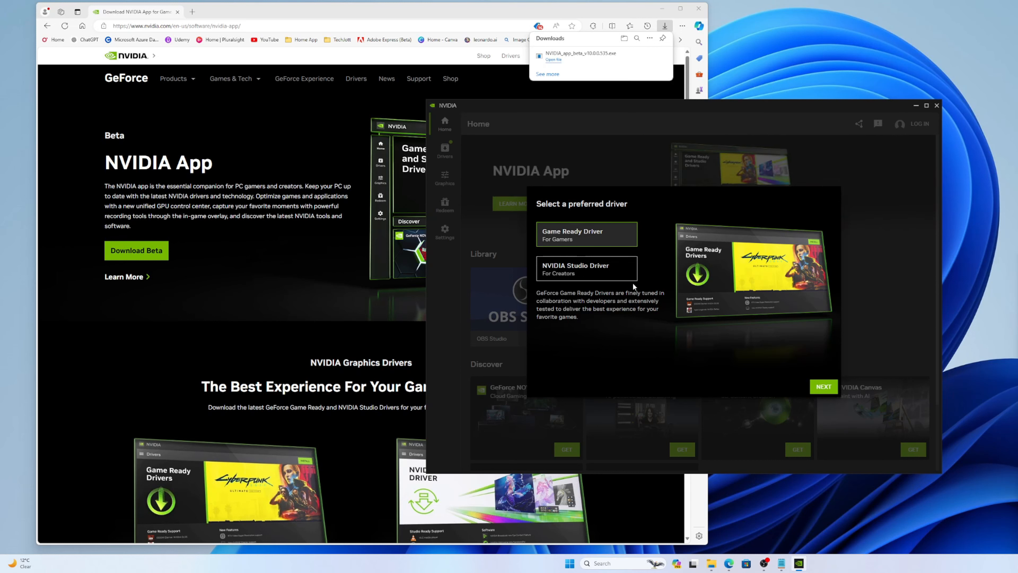
Step: Complete the NVIDIA App's initial setup with Game Ready Driver preferred and both application optimization and the overlay enabled
click(591, 236)
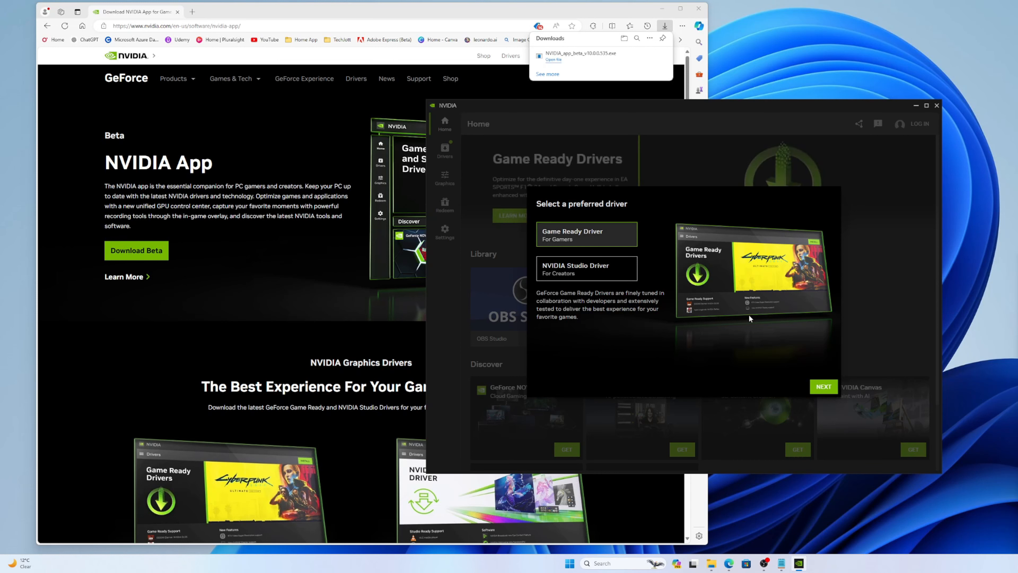
click(820, 388)
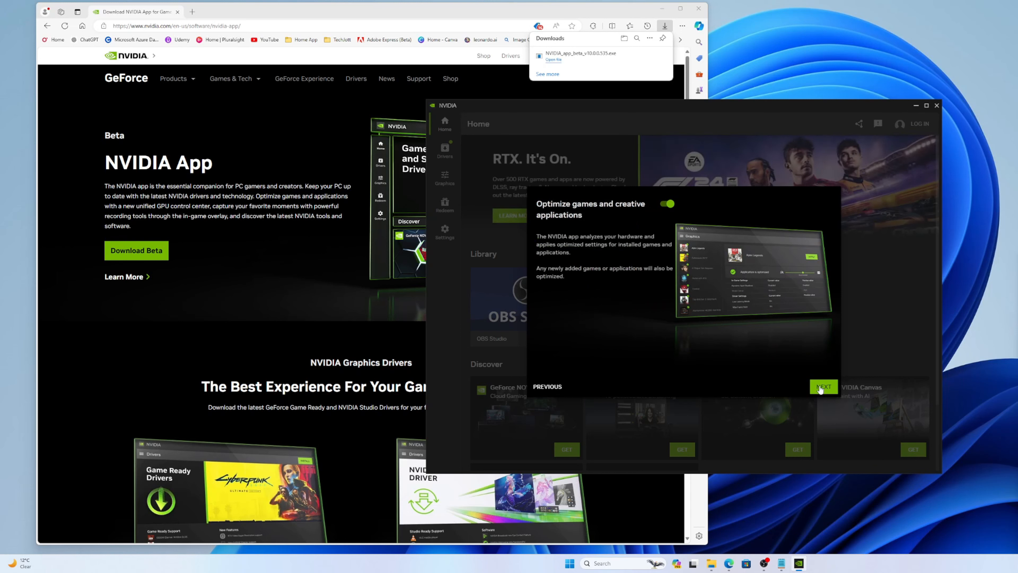
click(822, 388)
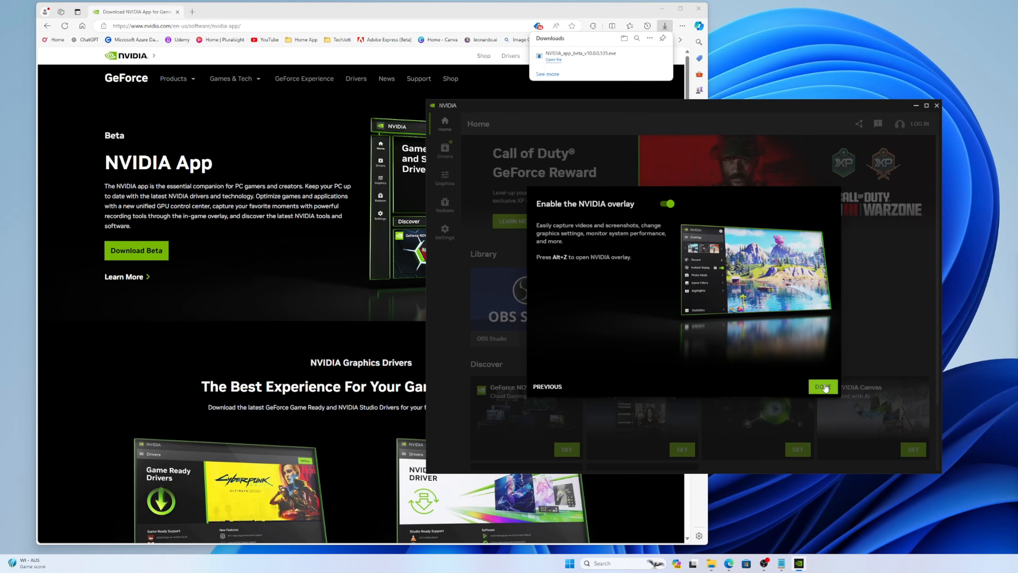
click(823, 387)
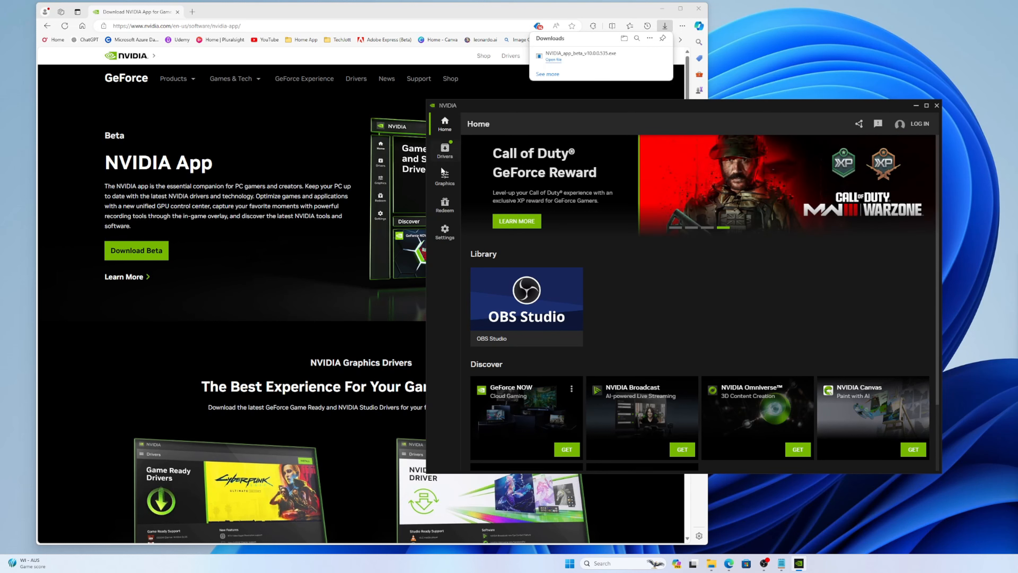
Step: Download the new GeForce Game Ready Driver, version 555.85, keeping Game Ready as the driver type
click(445, 154)
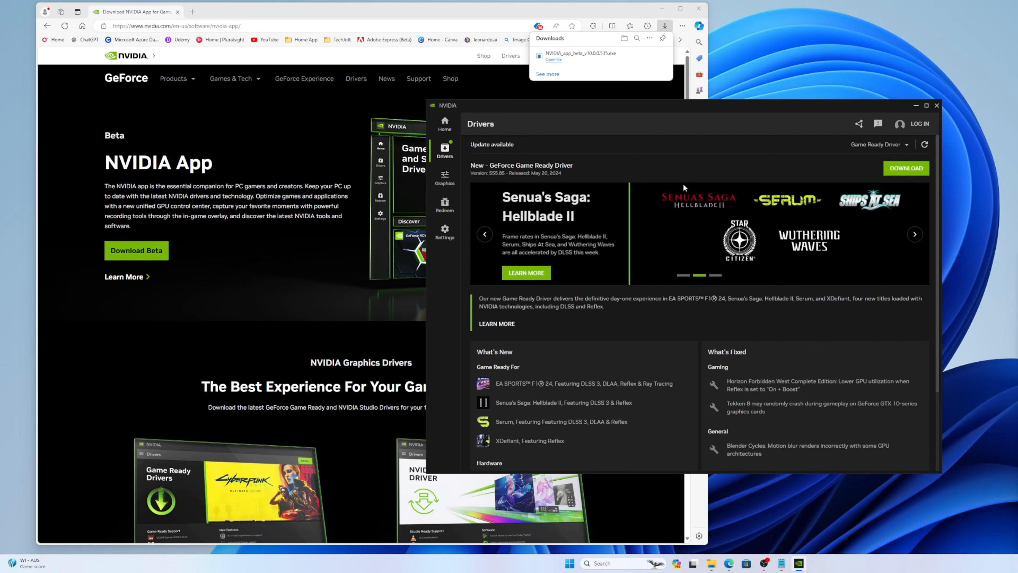
click(906, 144)
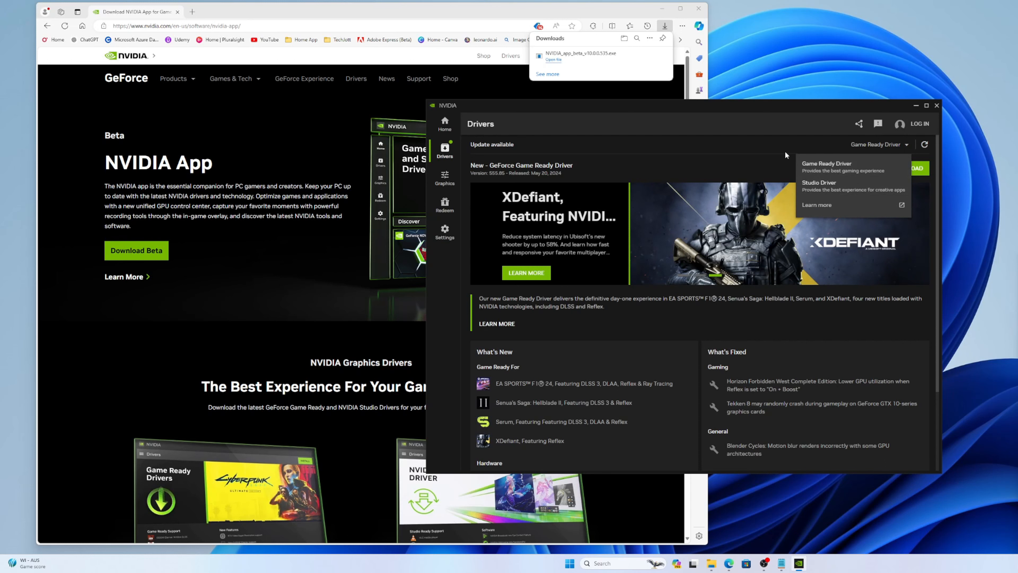
click(780, 143)
click(898, 167)
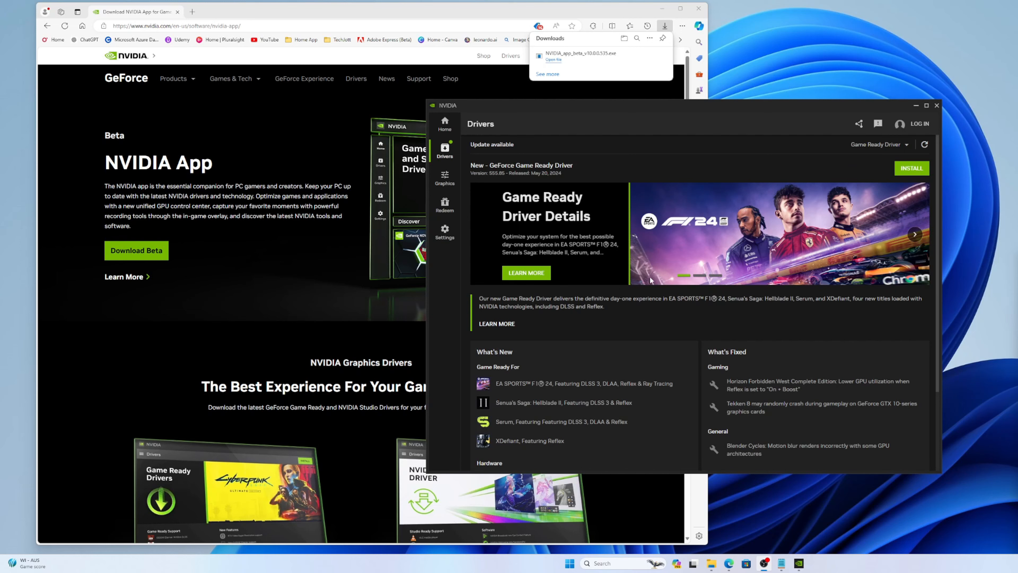
Step: Install the downloaded driver as a custom installation with the clean installation option, and close the NVIDIA App and the browser
click(911, 172)
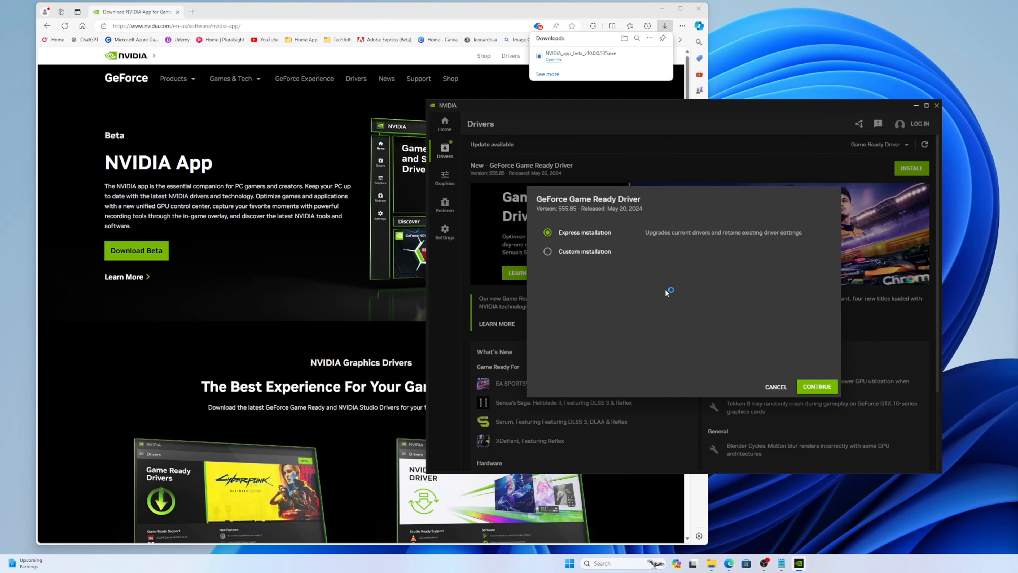
click(591, 253)
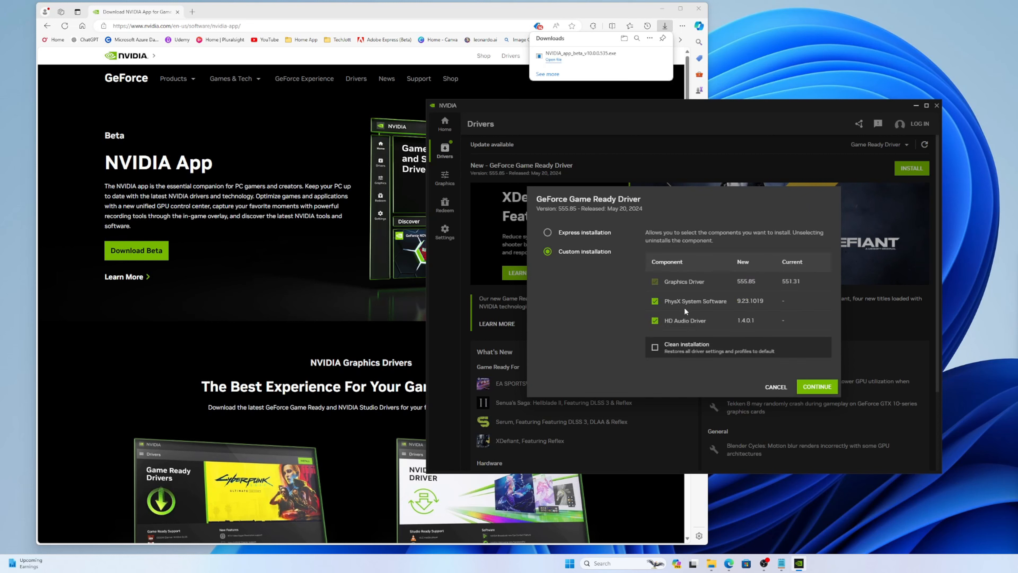
click(655, 347)
click(818, 390)
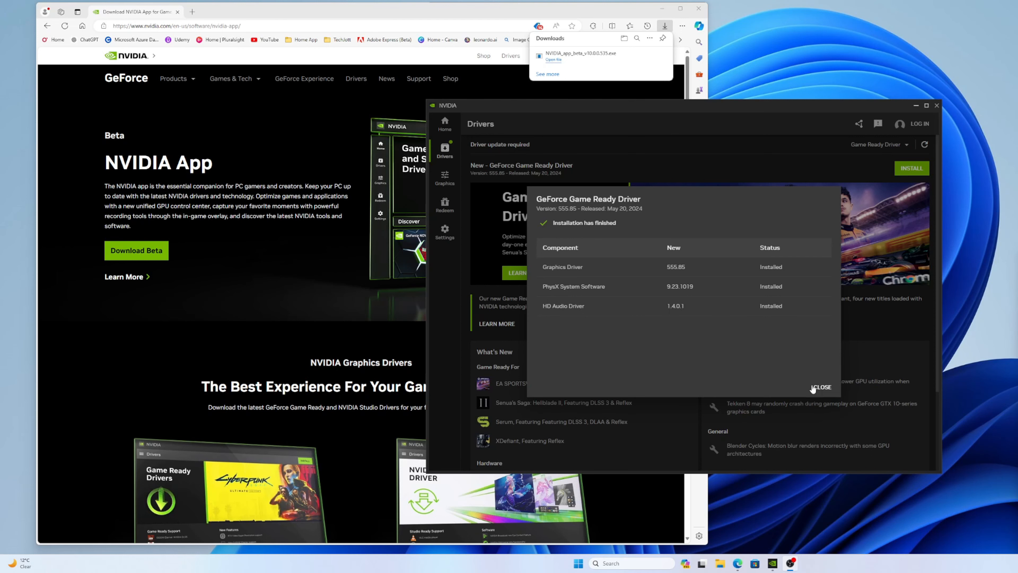
click(822, 387)
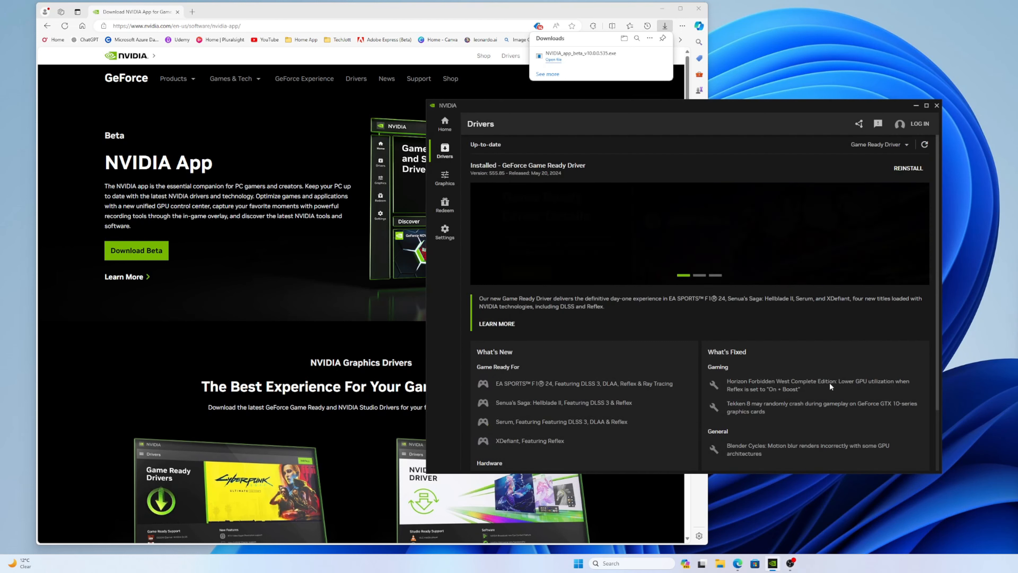
click(937, 105)
click(698, 8)
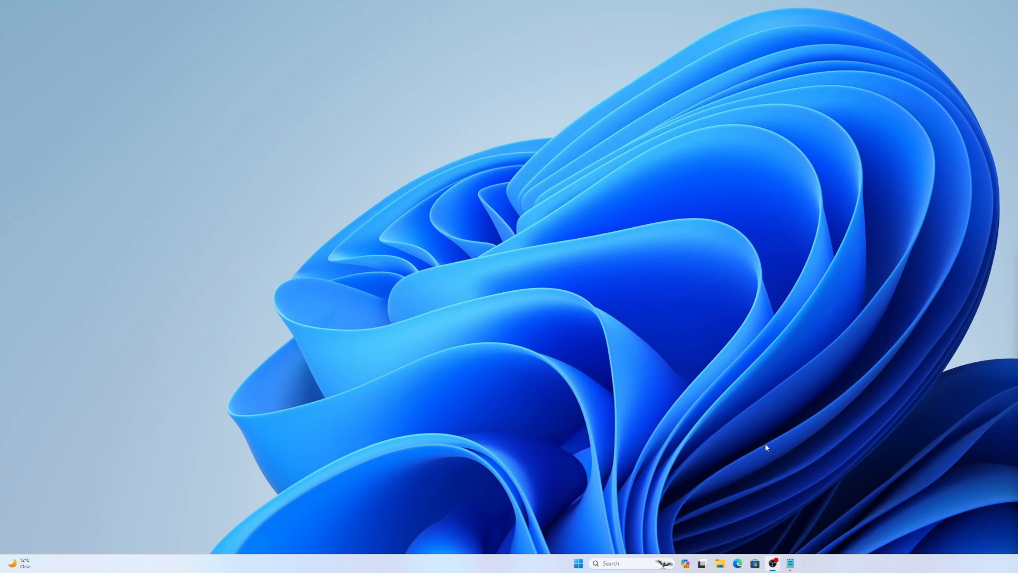
Step: Search the web in Edge for "visual studio community" and download Visual Studio 2022 Community from its product page
click(737, 563)
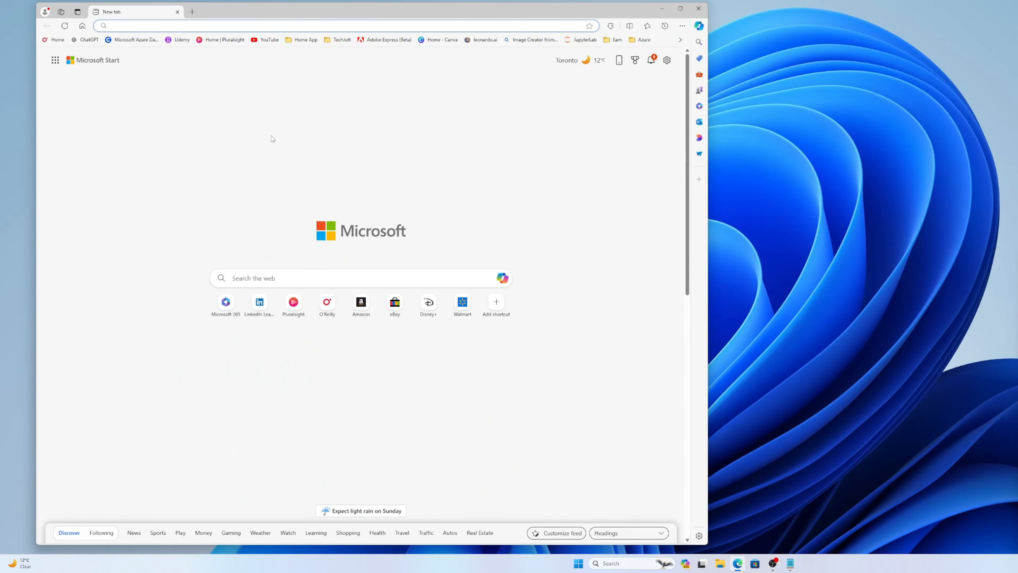
text(vi)
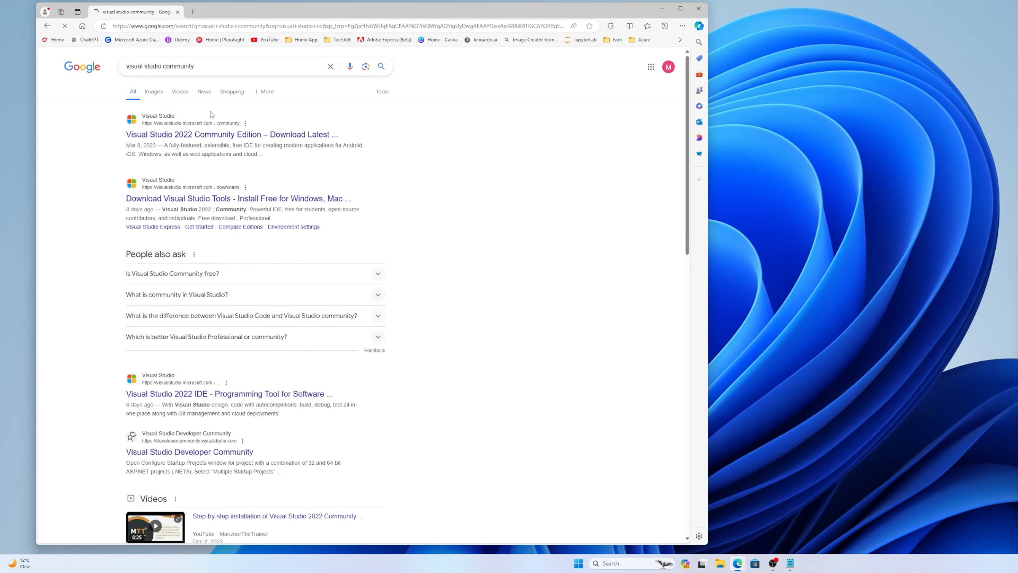
click(213, 136)
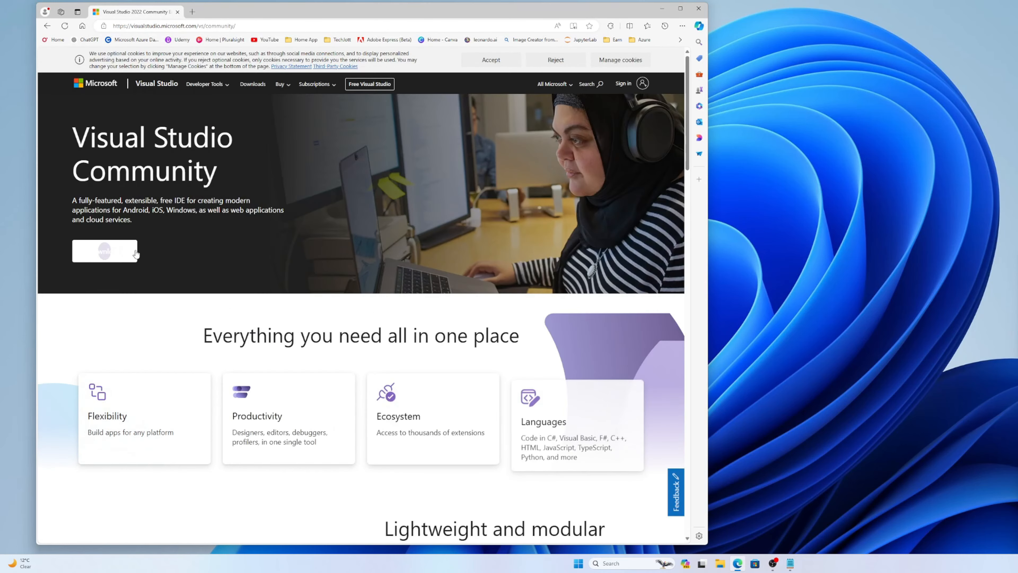
click(135, 253)
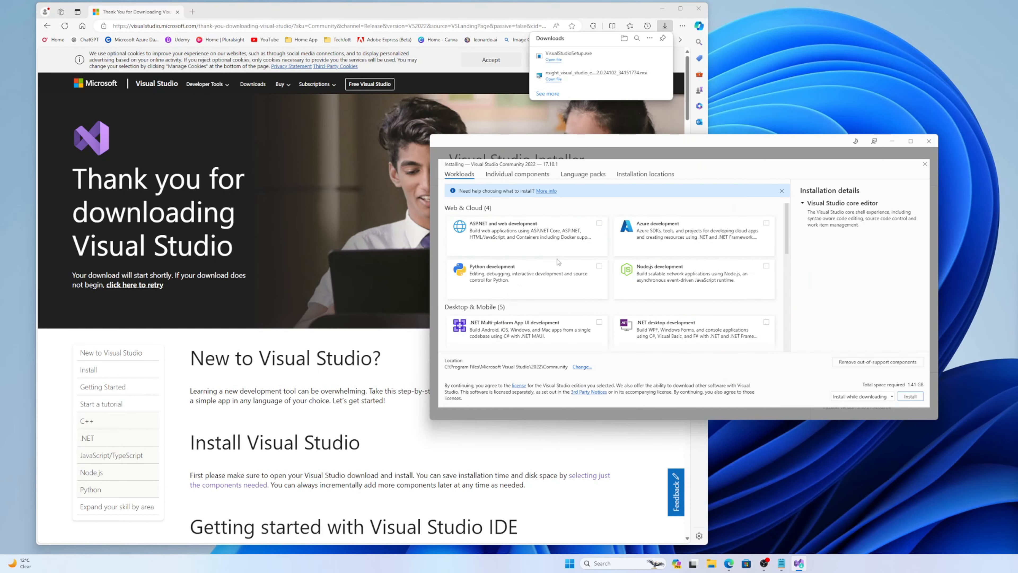
Step: Select the individual components C++ 2022 Redistributable MSMs and C++ 2022 Redistributable Update for the Visual Studio installation
scroll(558, 262, down, 3)
scroll(560, 270, up, 3)
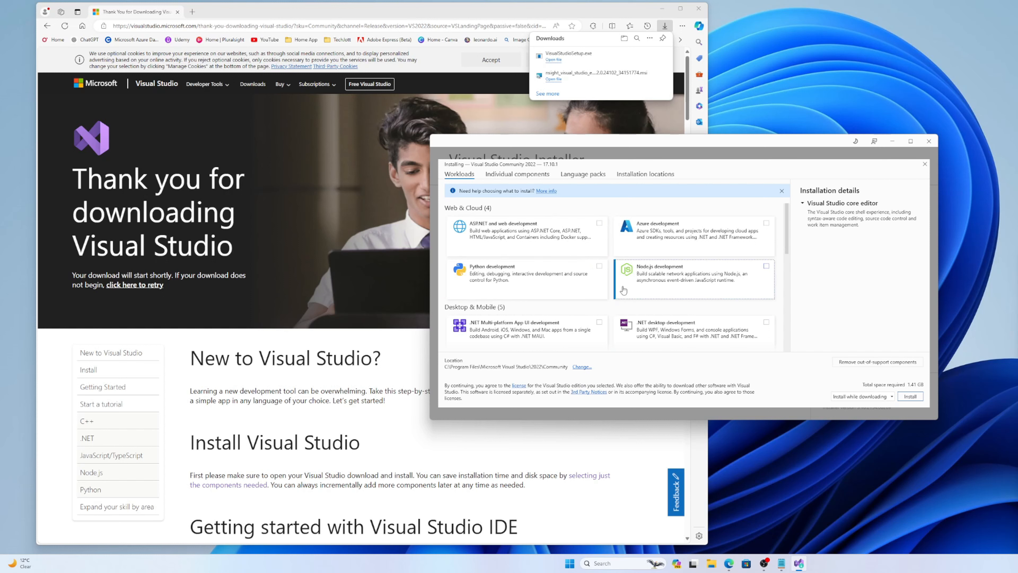
click(515, 175)
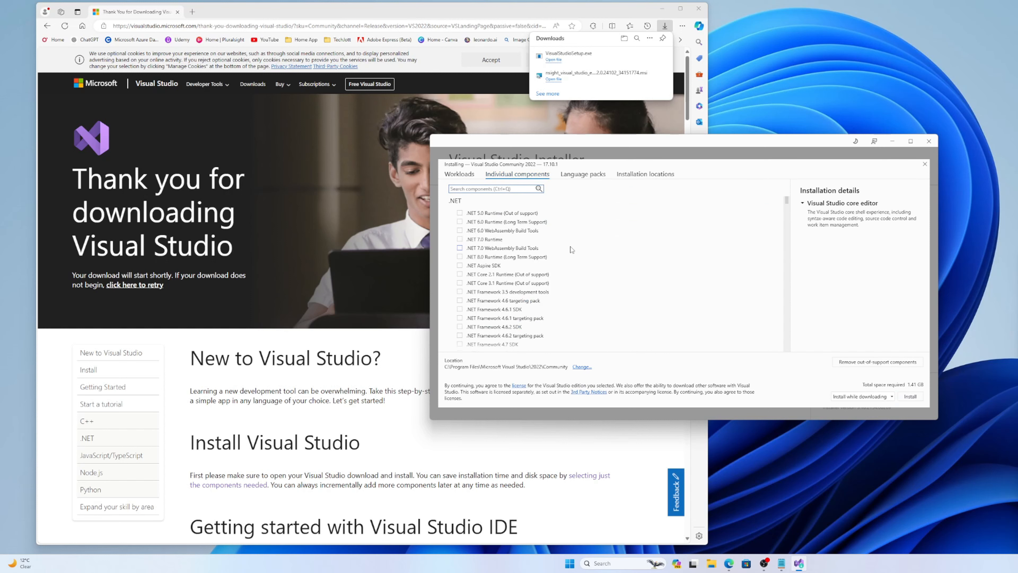
scroll(572, 256, down, 10)
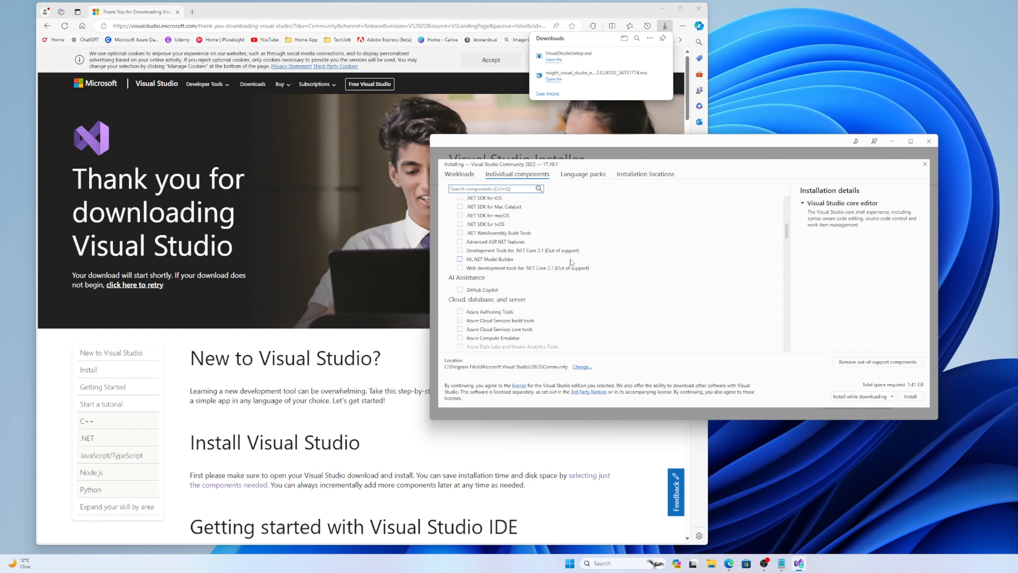
scroll(568, 270, down, 10)
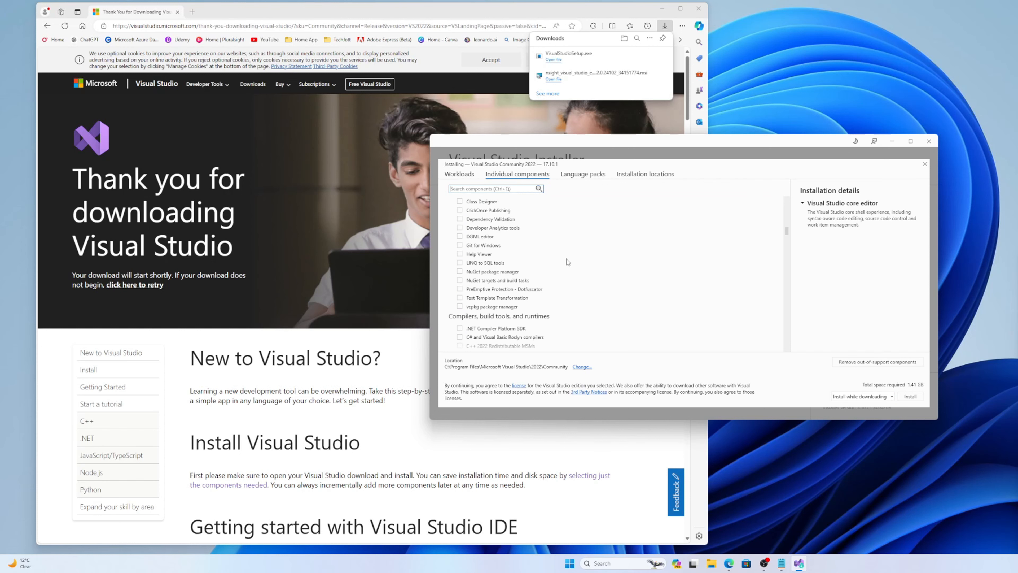
scroll(568, 264, down, 2)
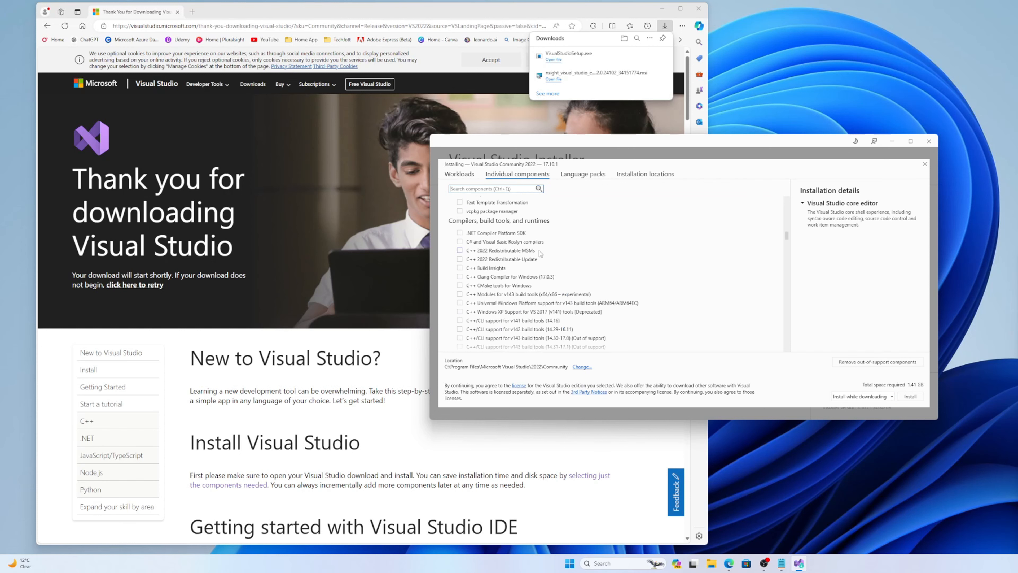
click(501, 251)
click(501, 259)
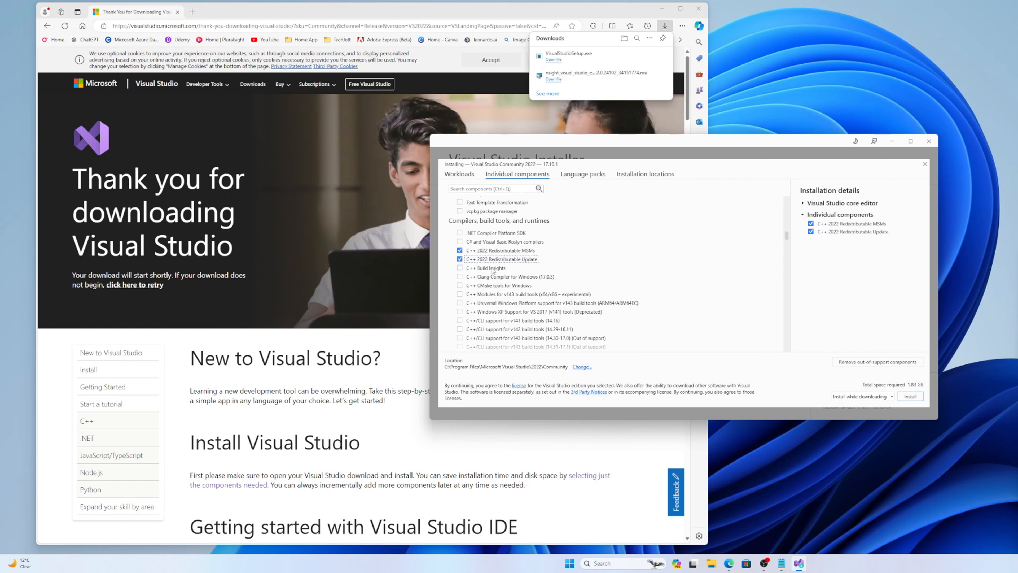
Step: Add C++ Build Insights, Clang Compiler, CMake tools for Windows, Modules for v143 and Universal Windows Platform support for v143 to the components
click(493, 268)
click(495, 276)
click(498, 285)
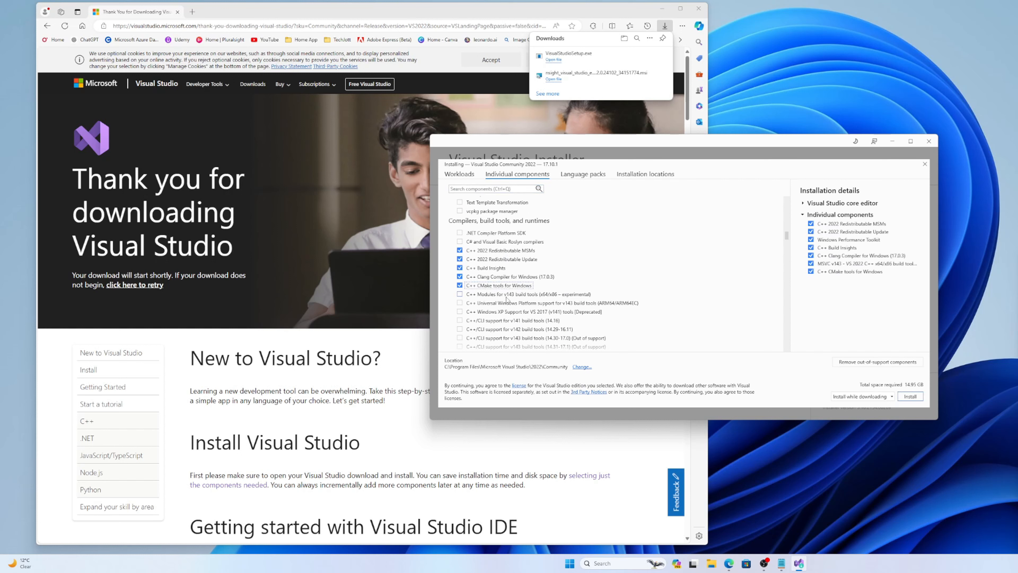
click(508, 295)
scroll(504, 281, down, 2)
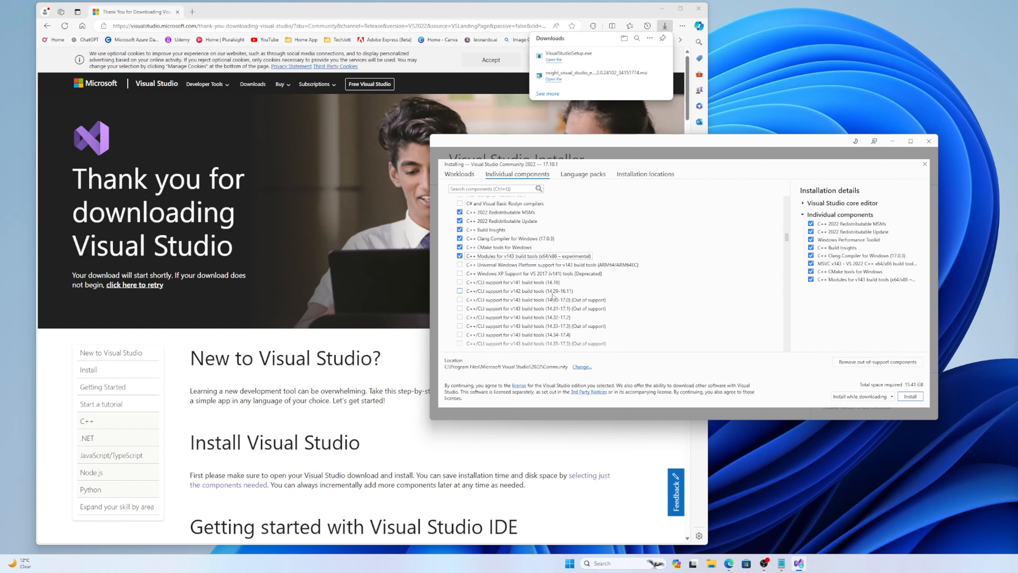
click(500, 265)
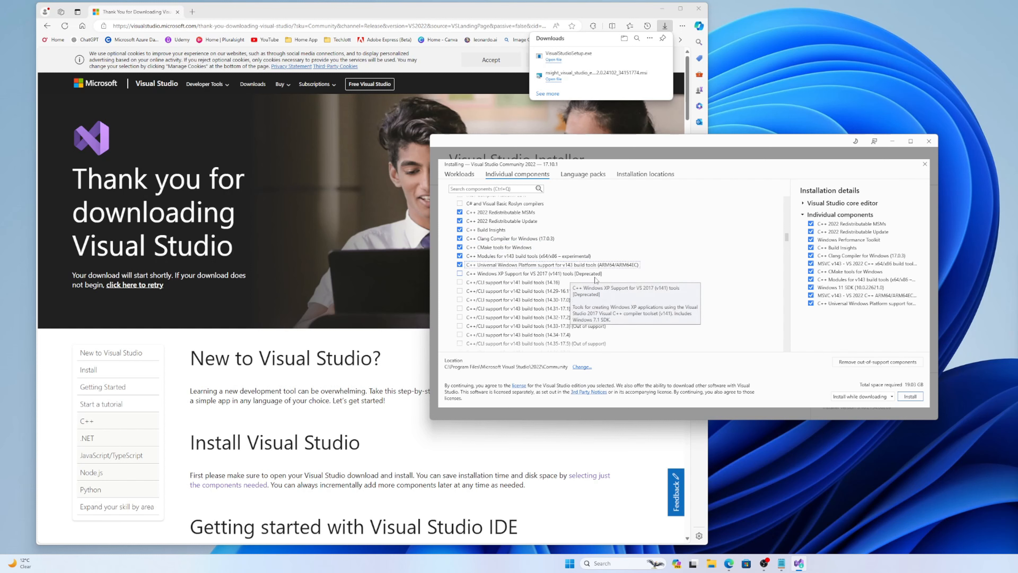
Step: Select C++/CLI support for v141 (14.16), v142 (14.29-16.11) and v143 build tools 14.32-17.2, 14.34-17.4 and 14.36-17.6
click(546, 283)
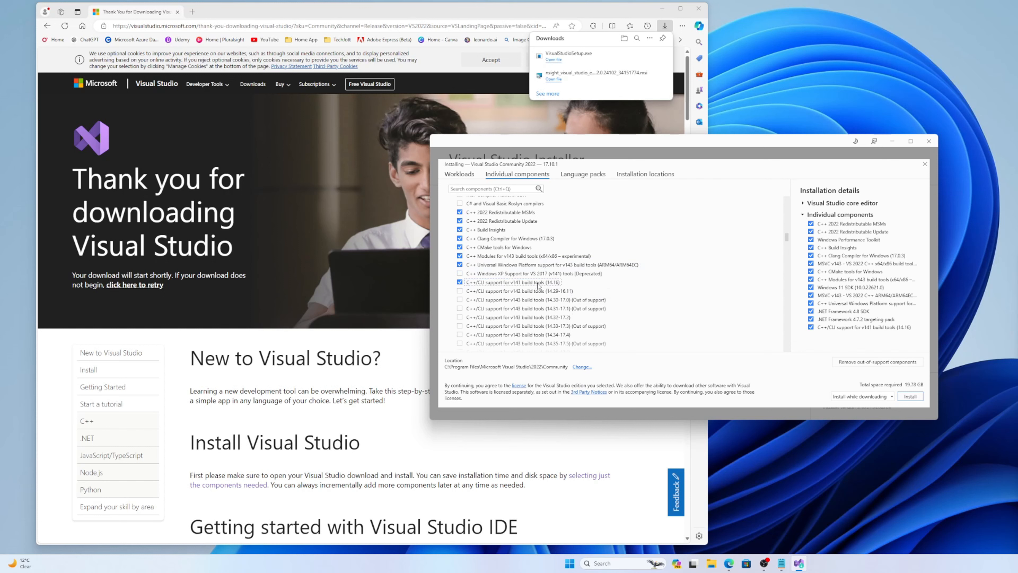
click(537, 292)
click(550, 318)
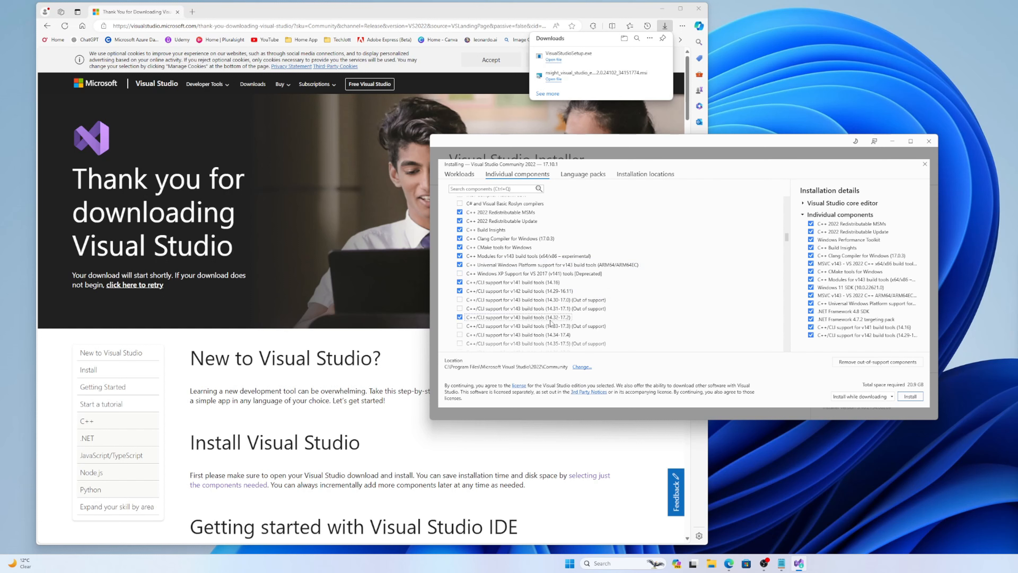
scroll(629, 312, down, 2)
click(563, 298)
click(562, 316)
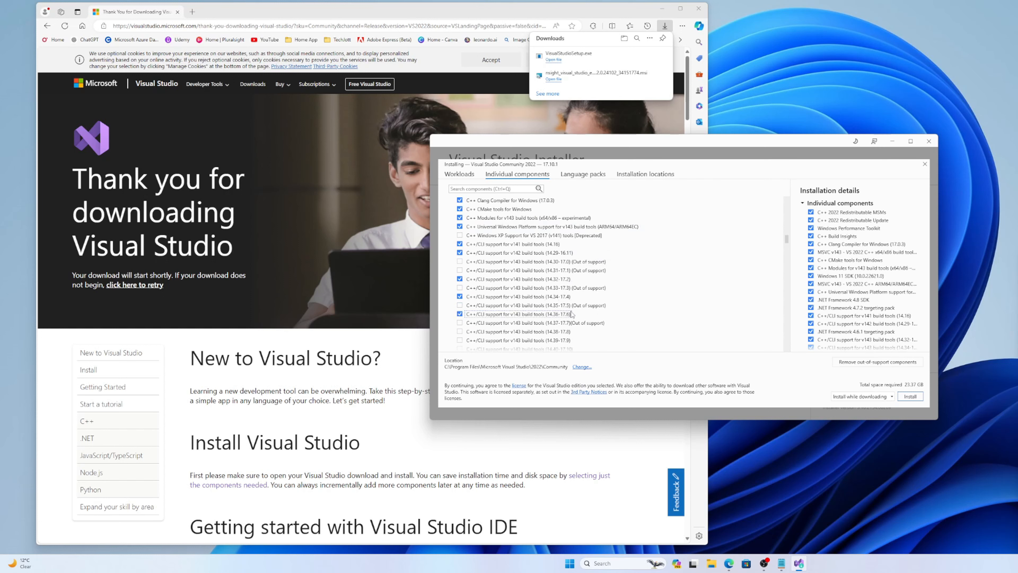
Step: Select C++/CLI support for v143 build tools 14.38-17.8, 14.39-17.9, 14.40-17.10 and Latest
scroll(579, 306, down, 2)
click(570, 294)
click(566, 302)
click(563, 312)
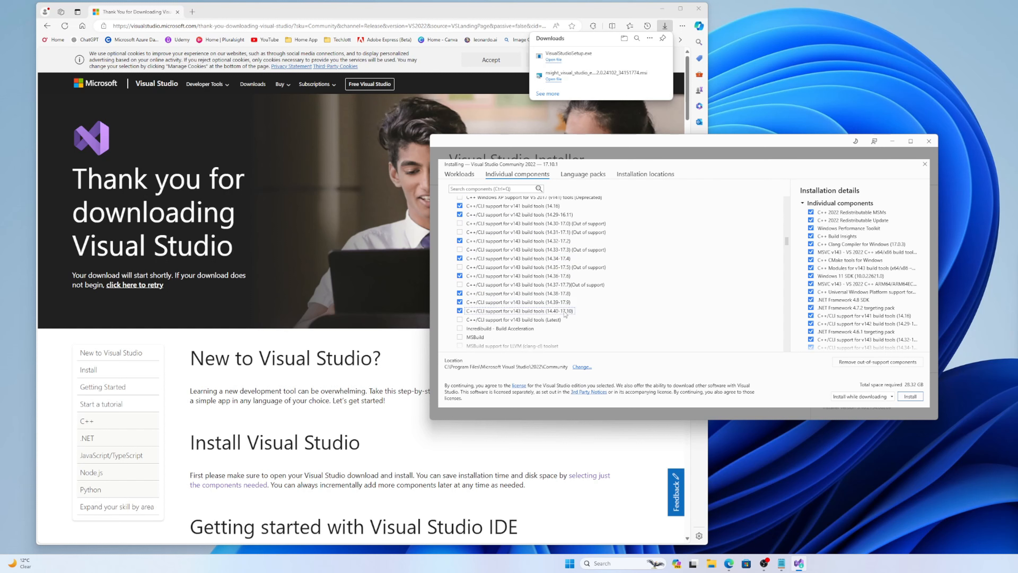
click(546, 320)
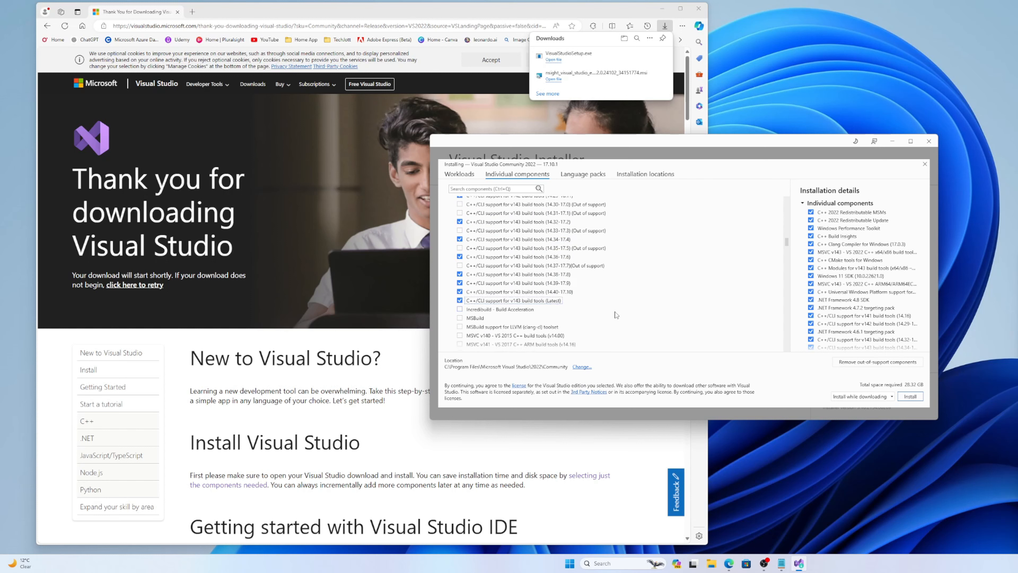
Step: Start installing Visual Studio Community 2022 with the selected individual components, continuing without workloads
scroll(616, 316, down, 4)
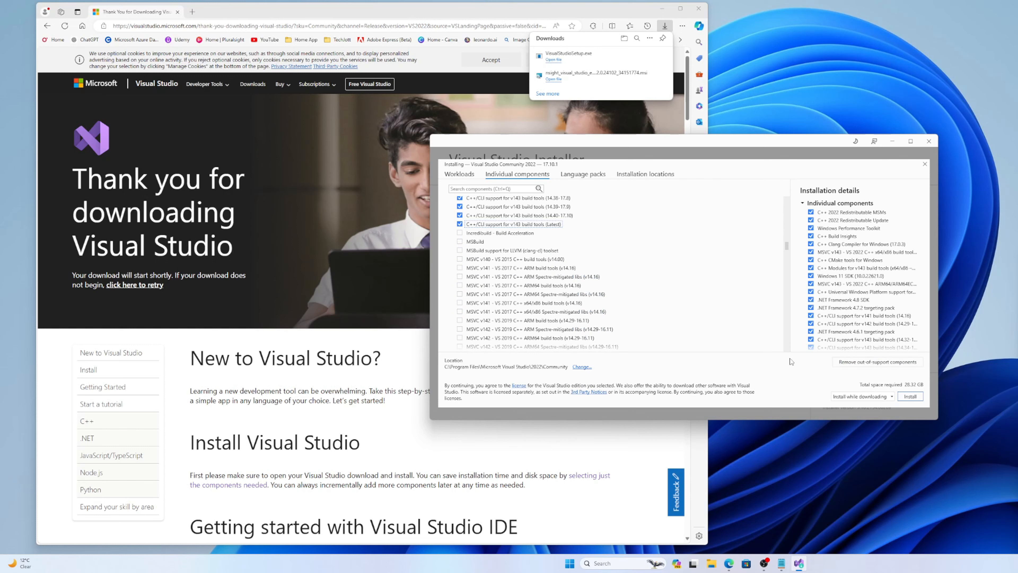
click(908, 400)
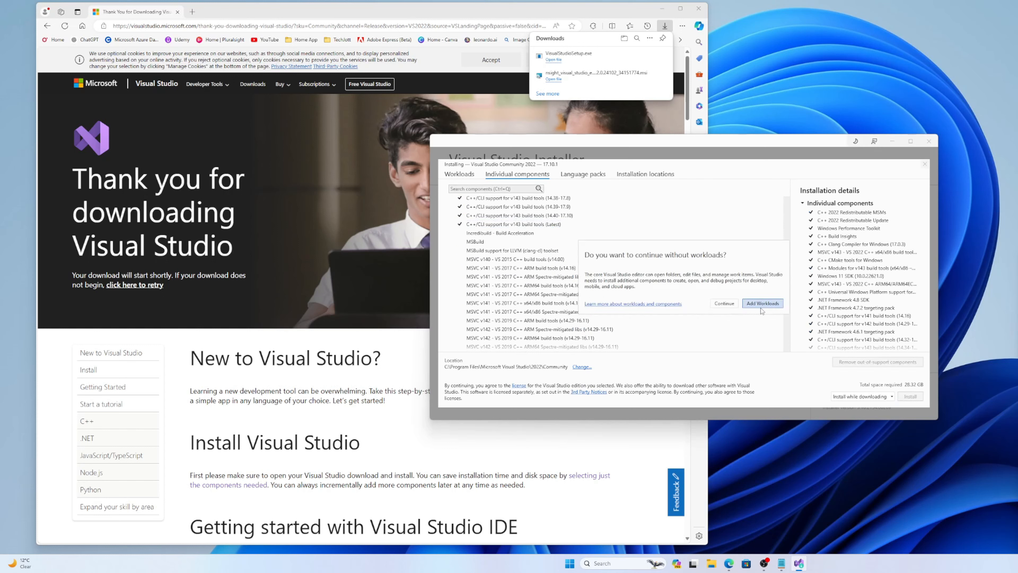
click(724, 303)
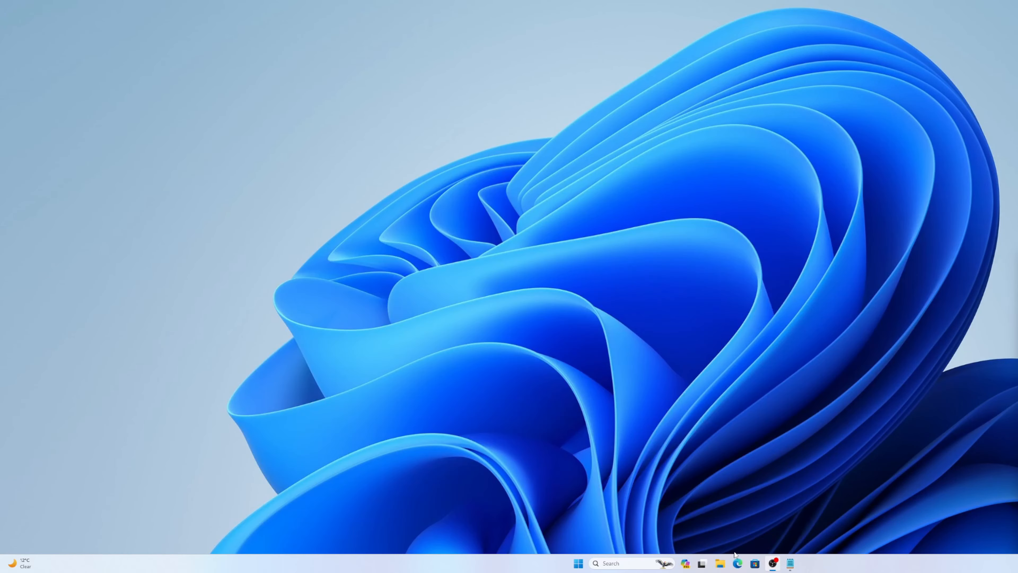
Step: Search the web in Edge for "nvidia nsight visual studio" and download Nsight Visual Studio Edition 2024.2.0 from its product page
click(738, 563)
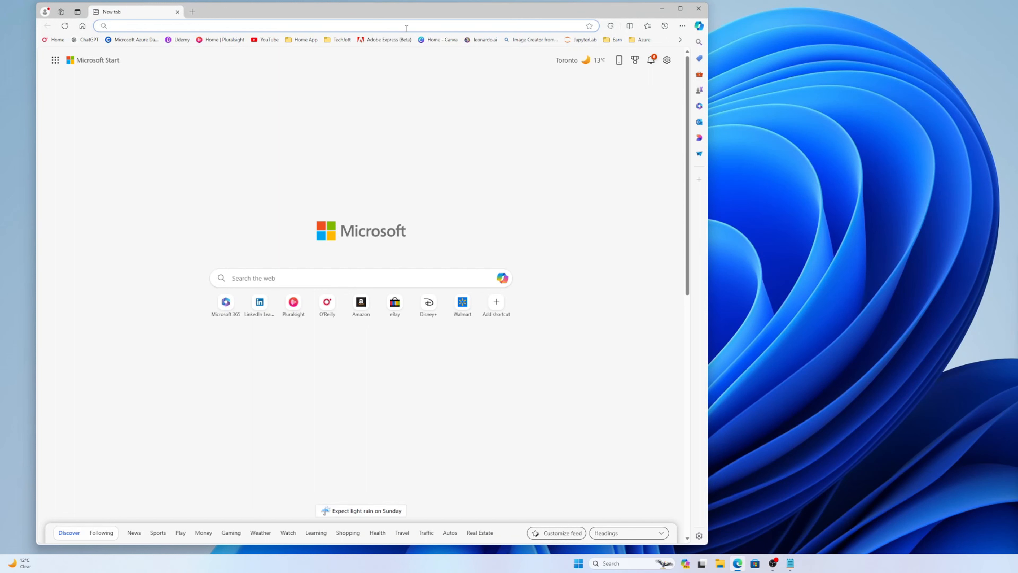
text(n)
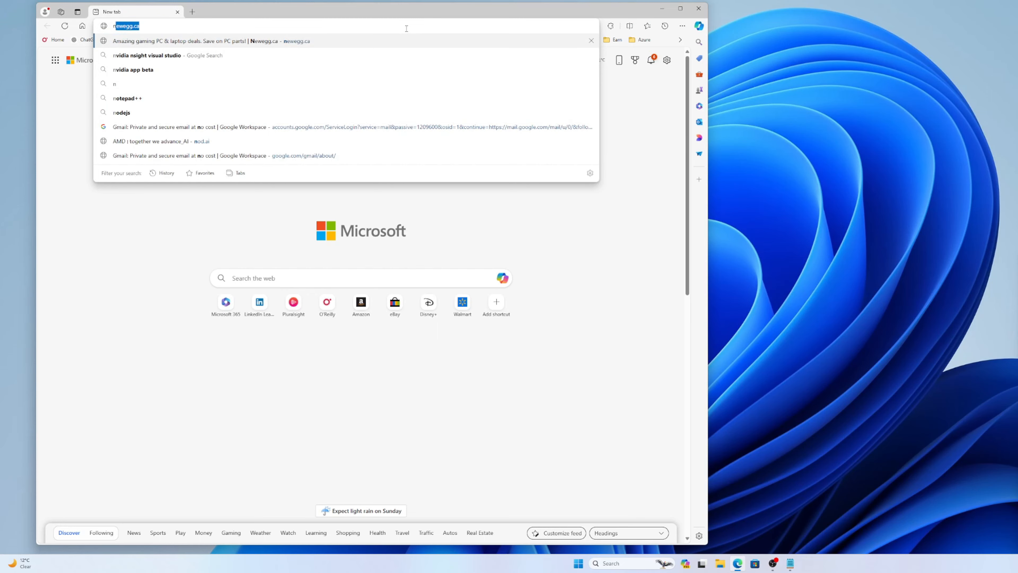
text(vidia nsight visual studio)
key(Return)
click(200, 134)
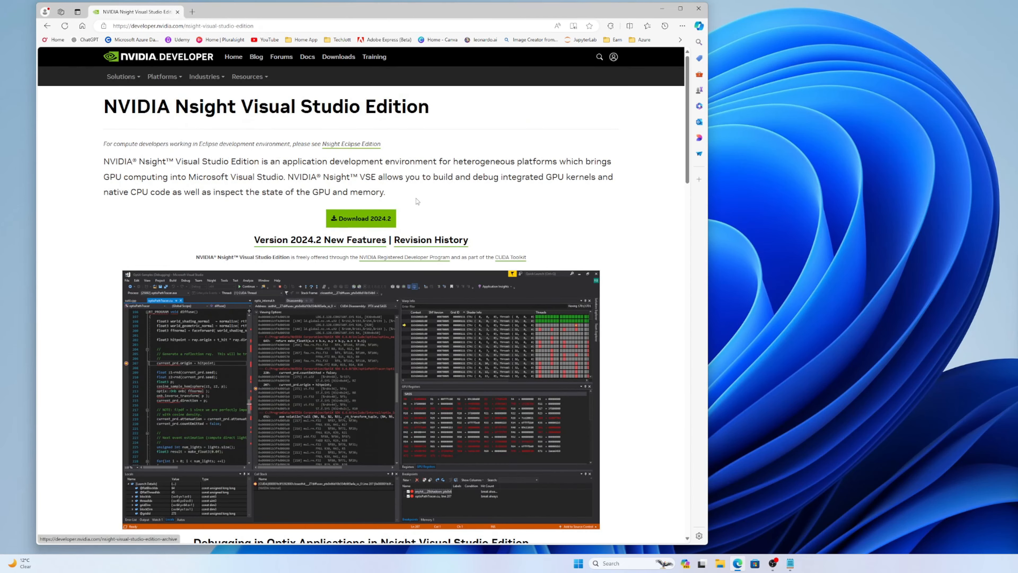
click(366, 217)
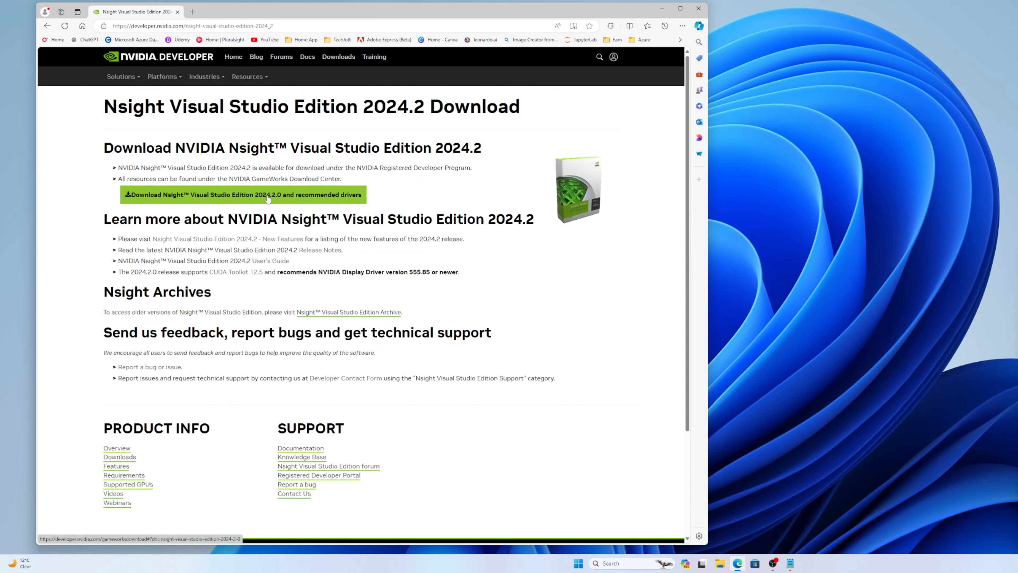
click(268, 197)
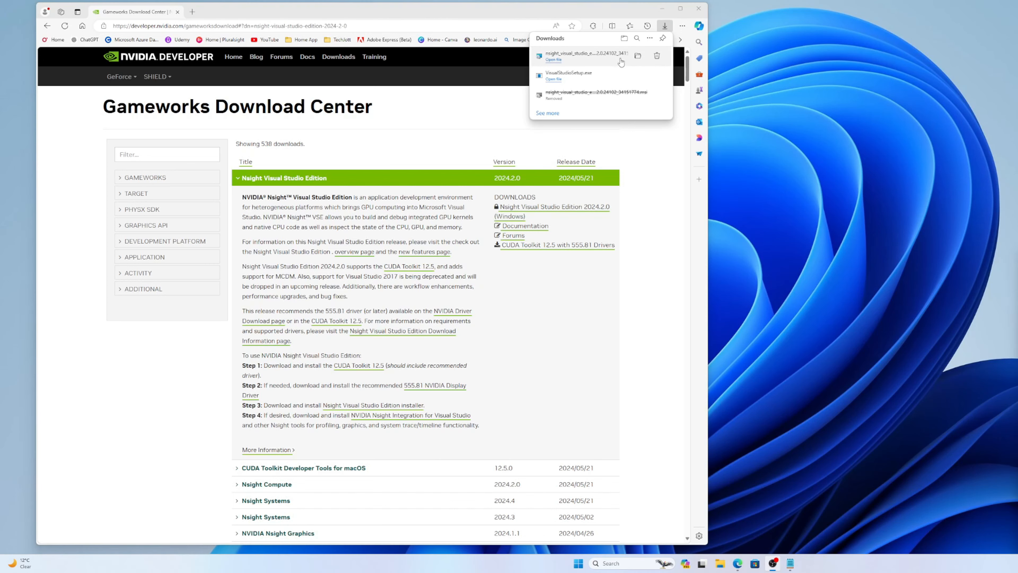
Step: Install Nsight Visual Studio Edition from the downloaded file, accepting the license agreement and keeping usage collection disabled
click(638, 56)
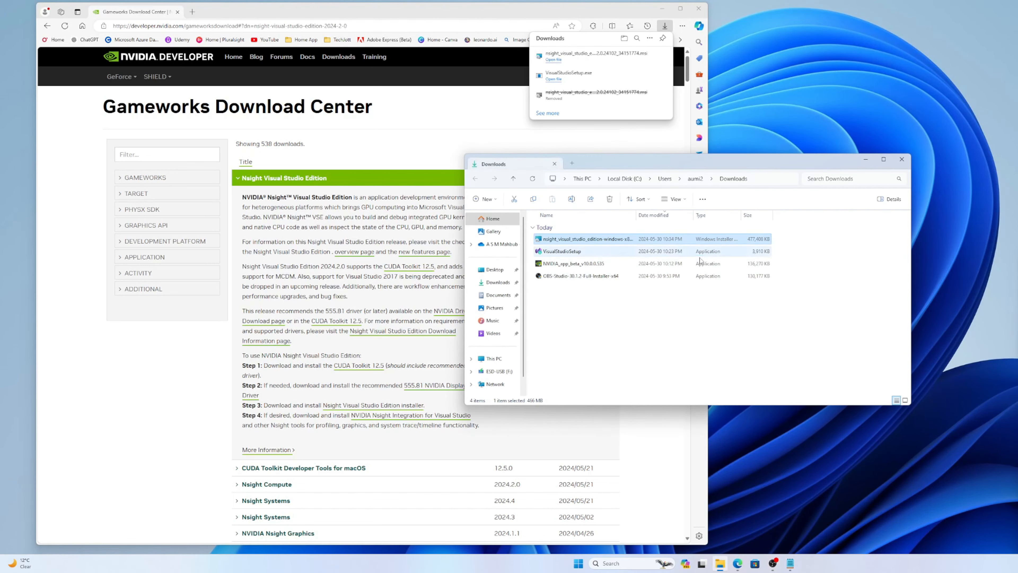
double_click(566, 240)
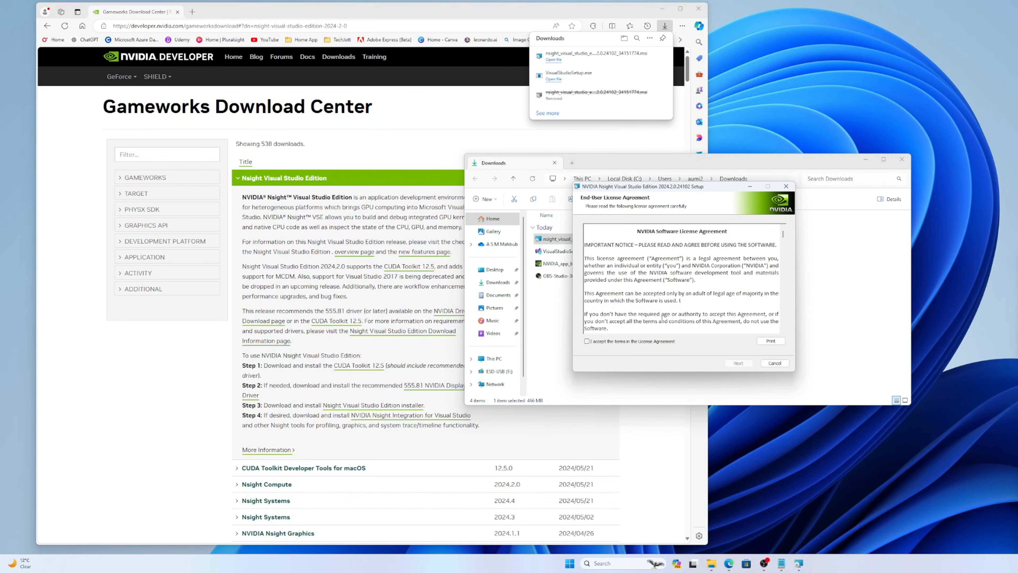
click(586, 341)
click(745, 365)
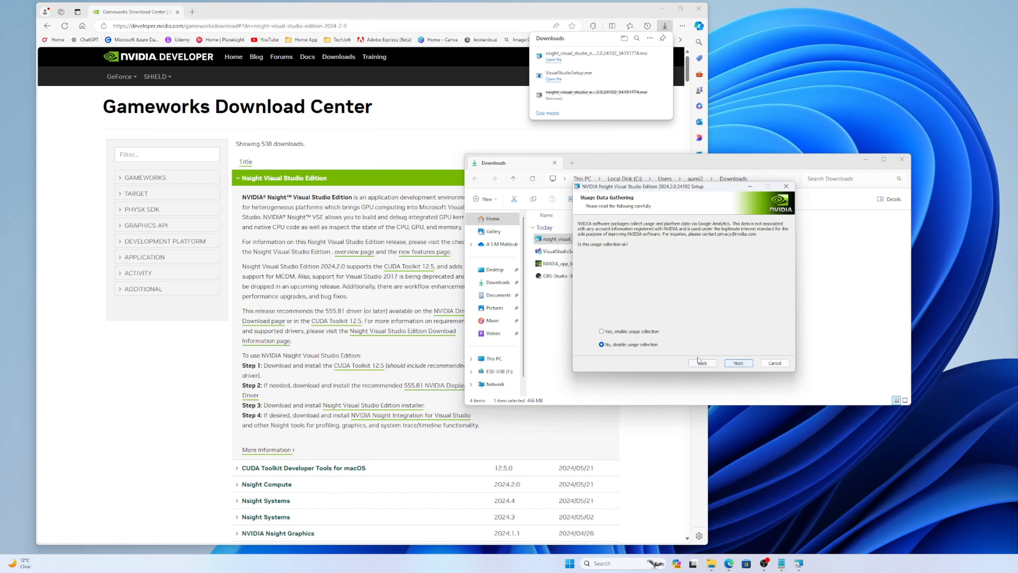
click(727, 363)
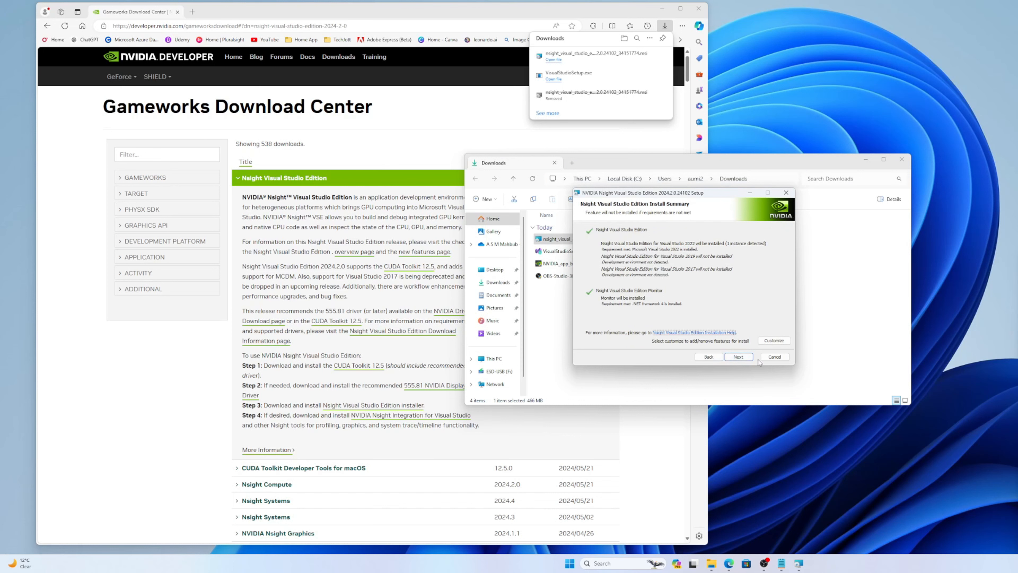
click(738, 357)
click(736, 359)
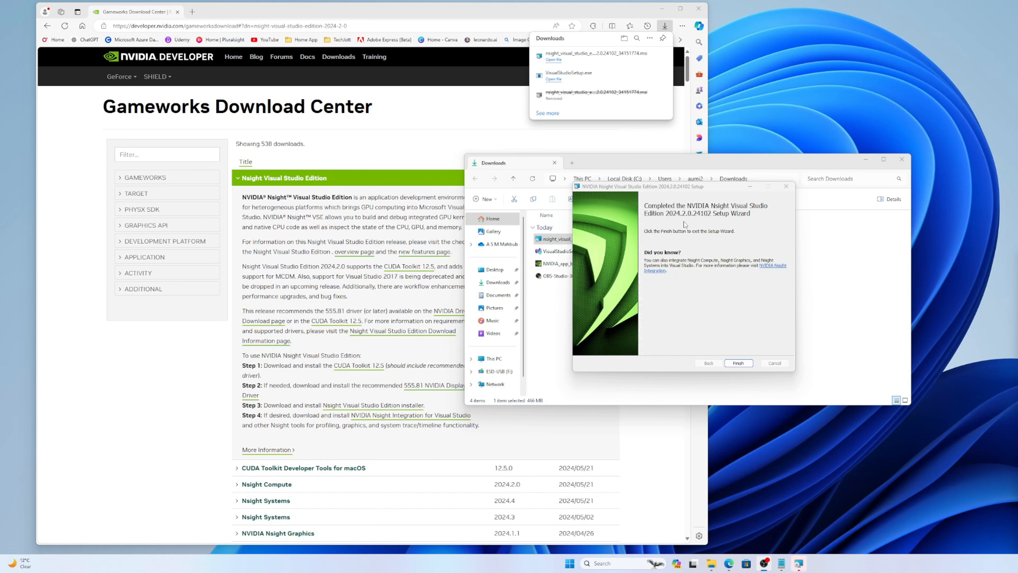
click(738, 363)
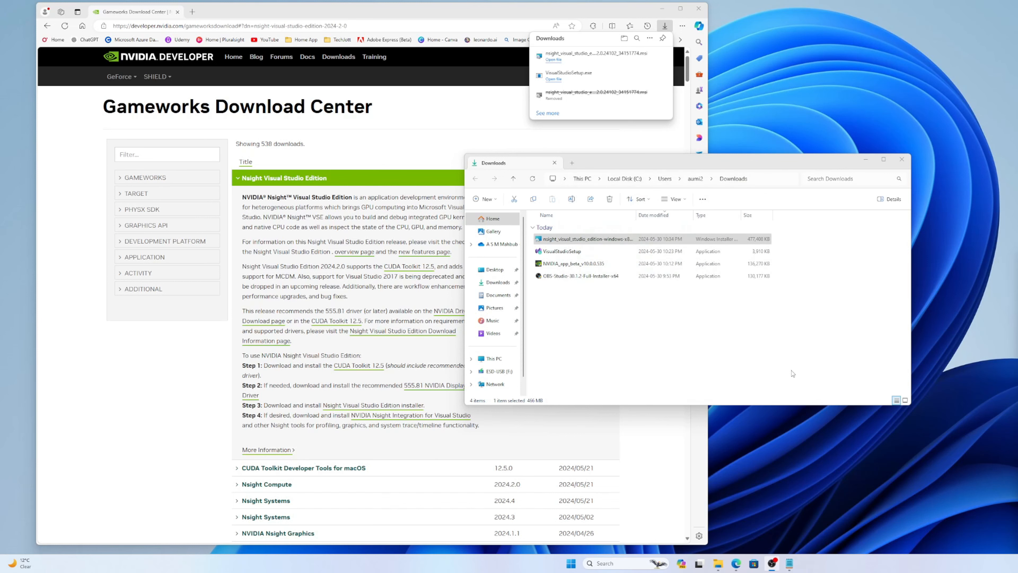
Step: Search the web in Edge for "miniconda" and open the installer downloads from the Installing Miniconda documentation page
triple_click(480, 97)
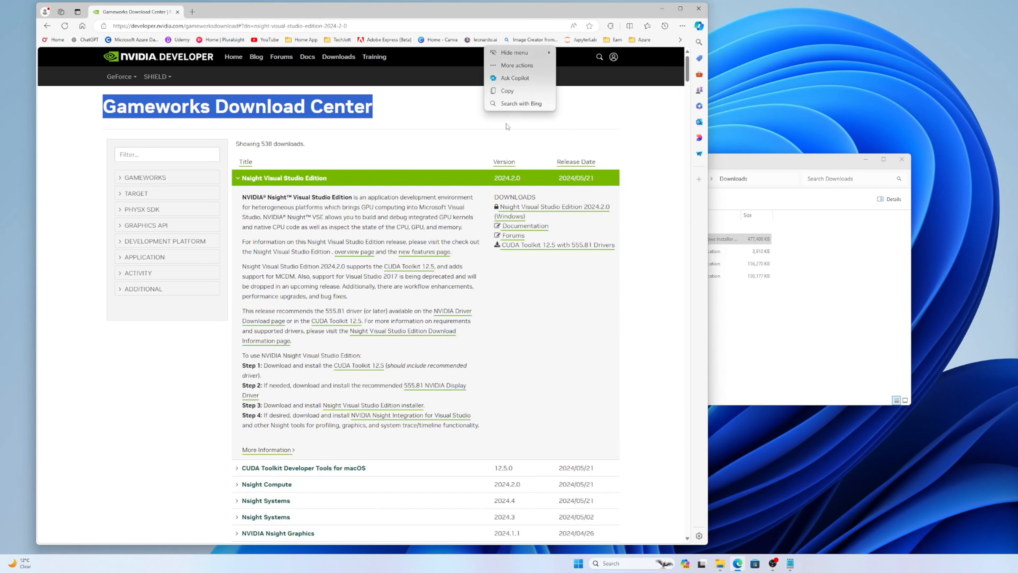
click(181, 25)
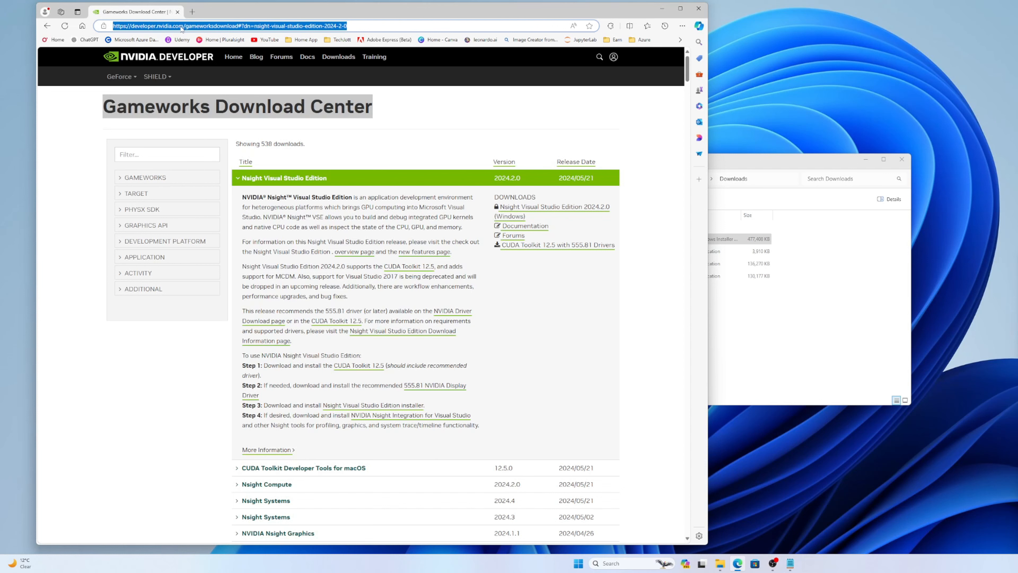
text(minic)
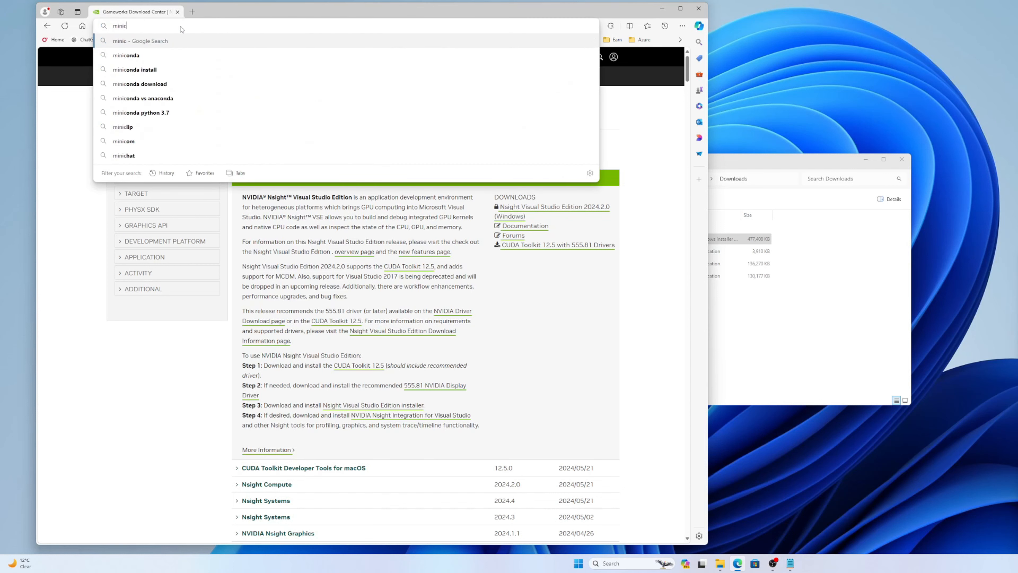
text(onda)
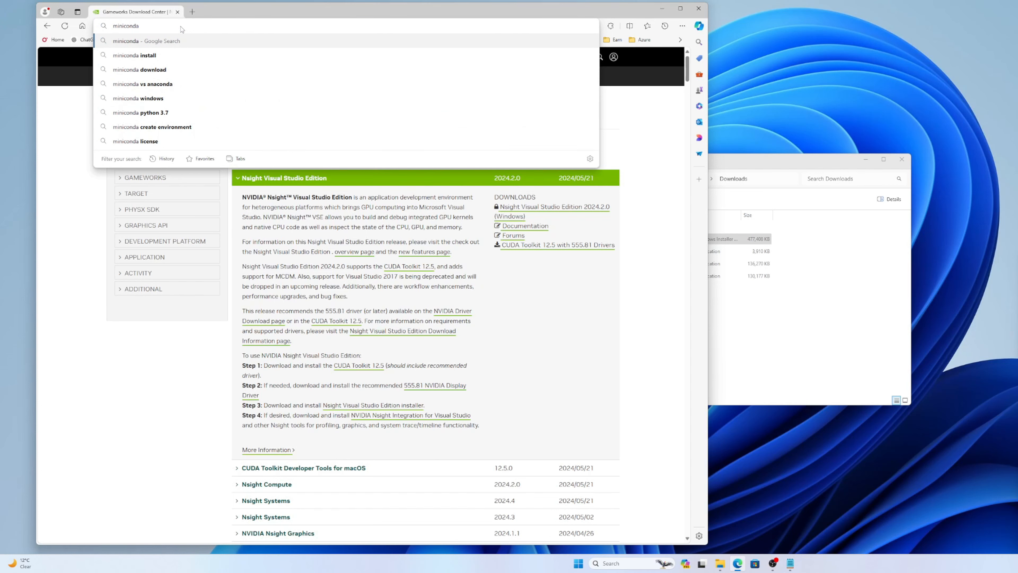
key(Return)
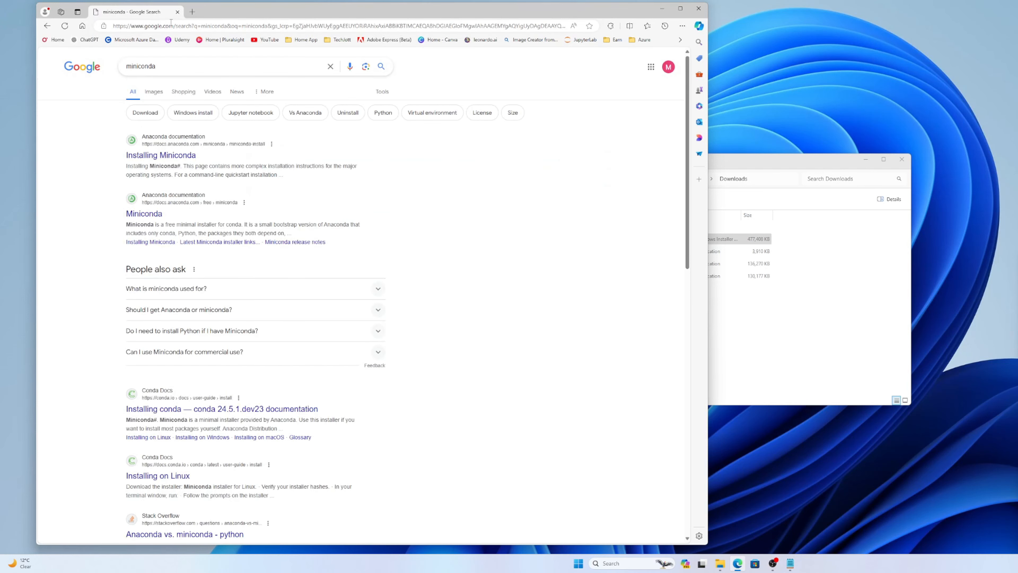
click(148, 156)
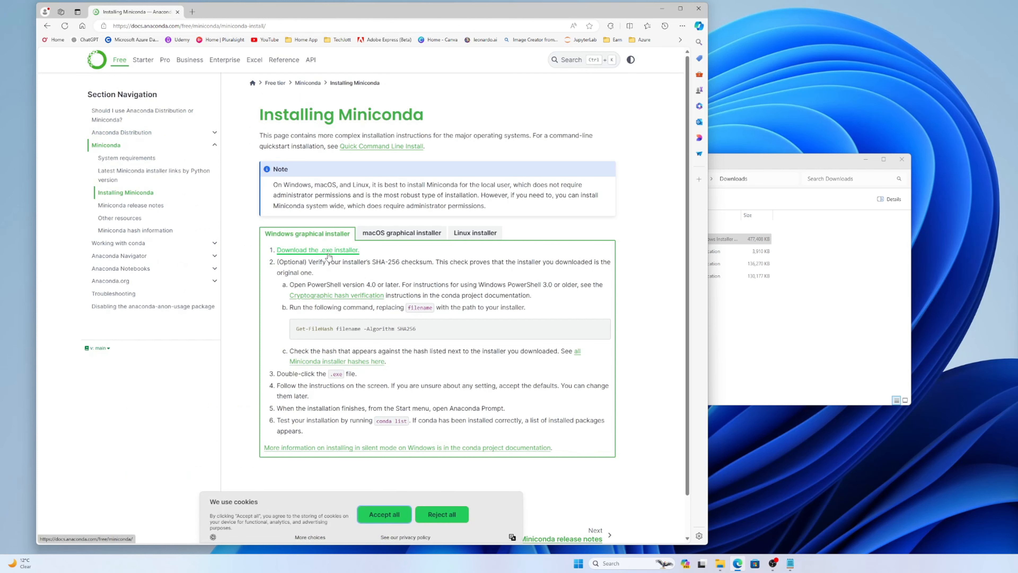
click(328, 252)
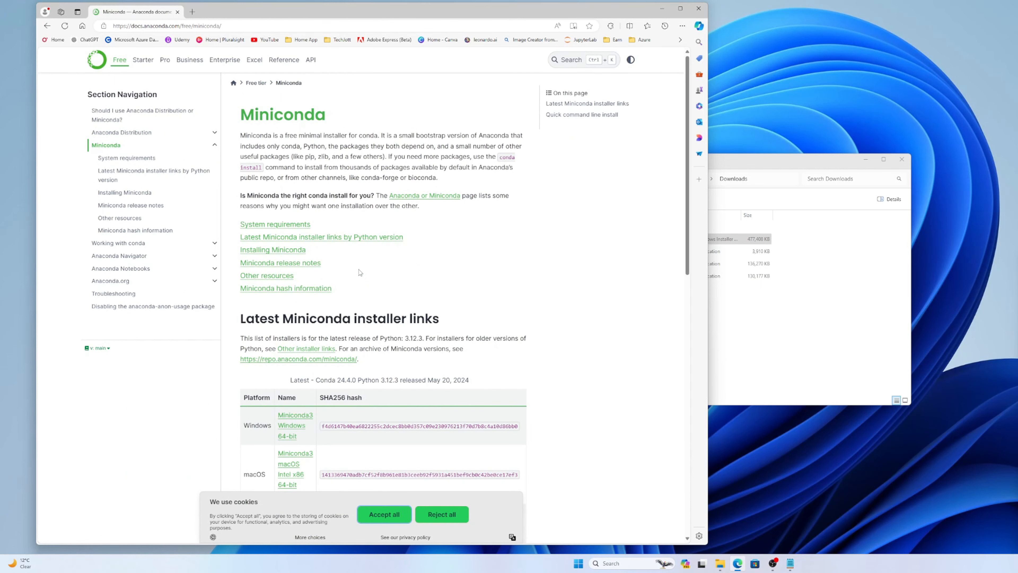
Step: Download the Miniconda3 Windows 64-bit installer for Python 3.10 from the other installer links
scroll(360, 272, down, 4)
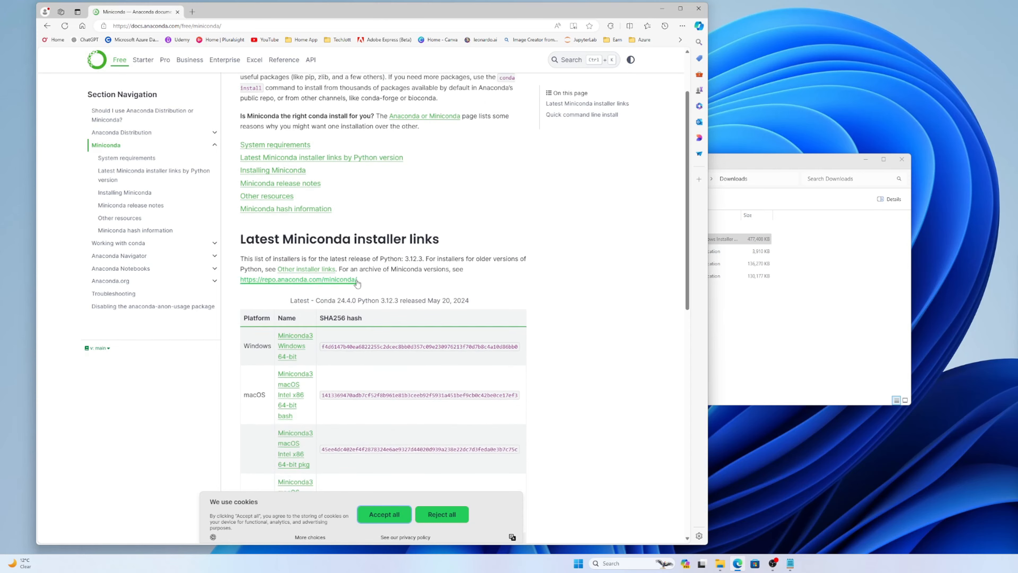
scroll(306, 282, down, 3)
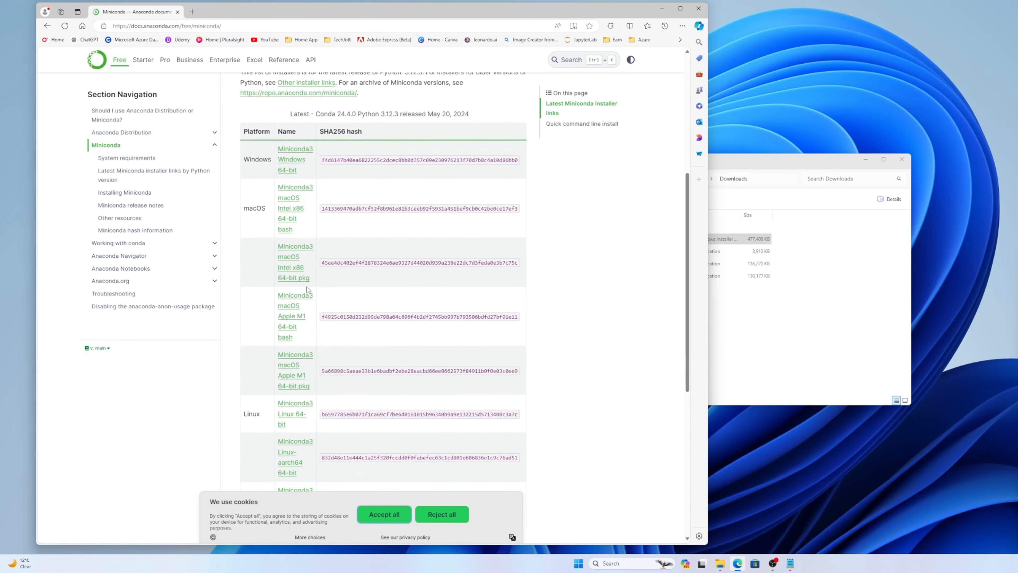
scroll(317, 281, up, 2)
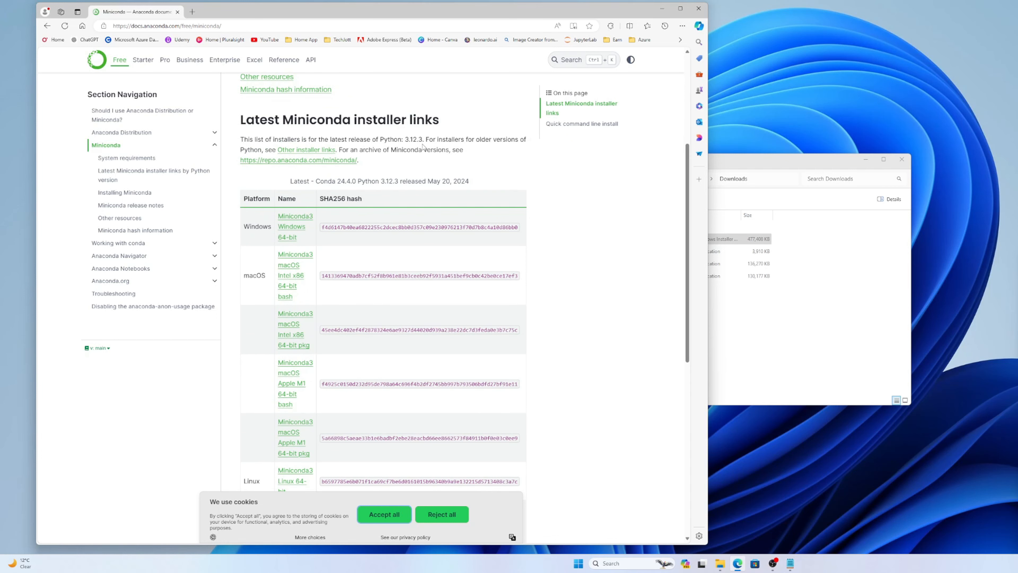
scroll(463, 210, up, 5)
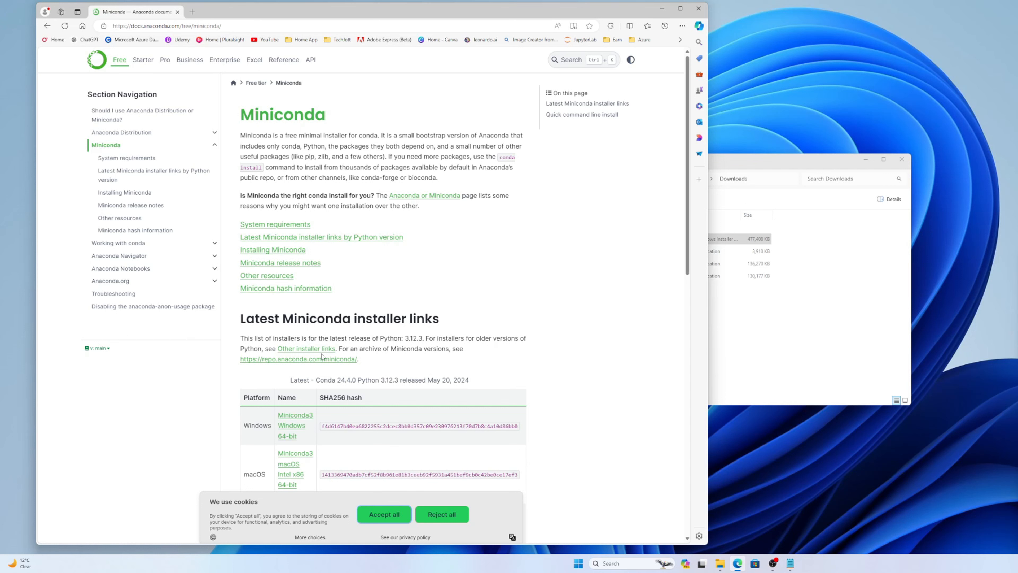
click(294, 349)
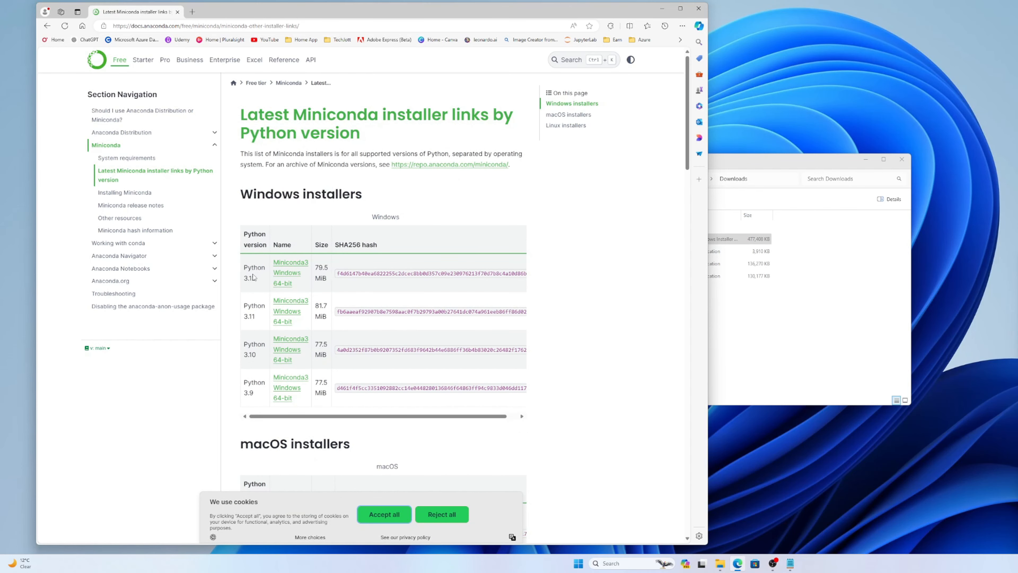
click(295, 352)
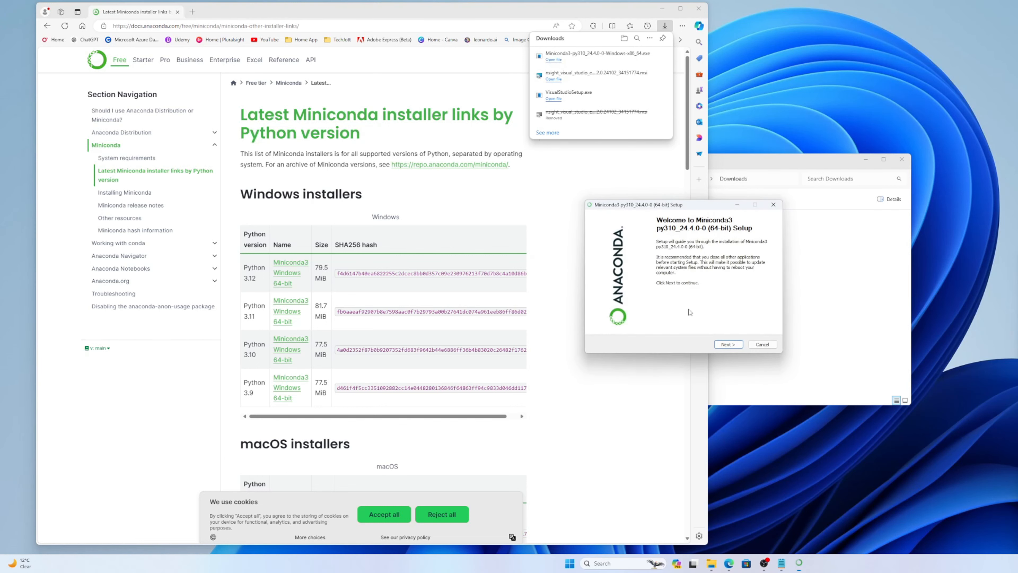
Step: Advance the Miniconda setup to its license agreement and open the Windows search
click(725, 345)
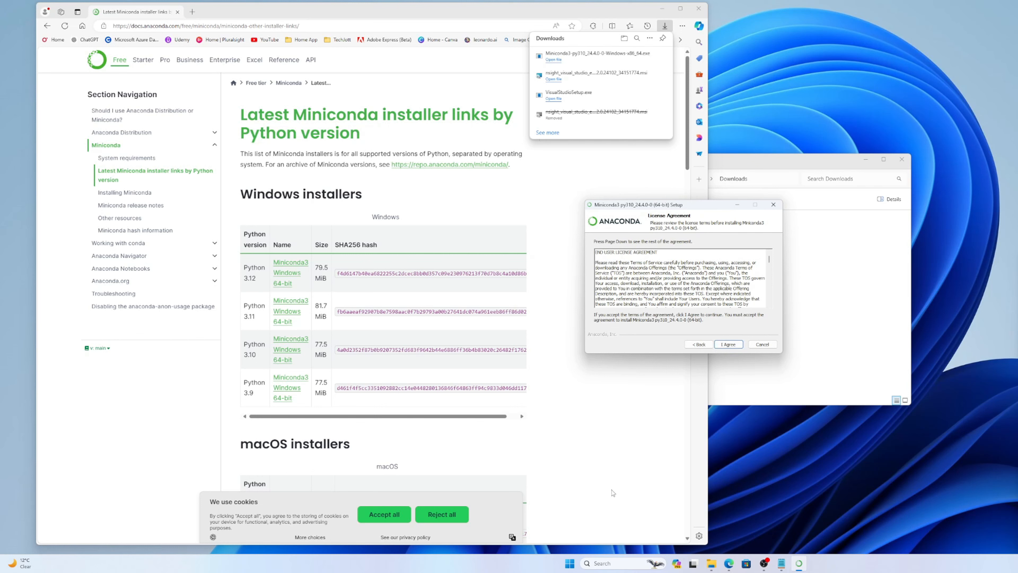
click(605, 558)
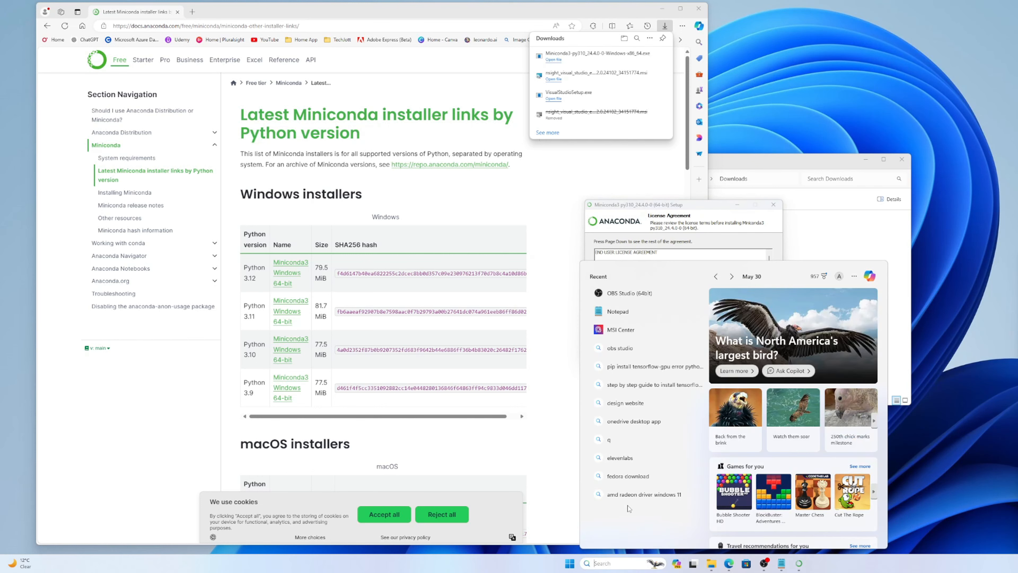
text(cmd)
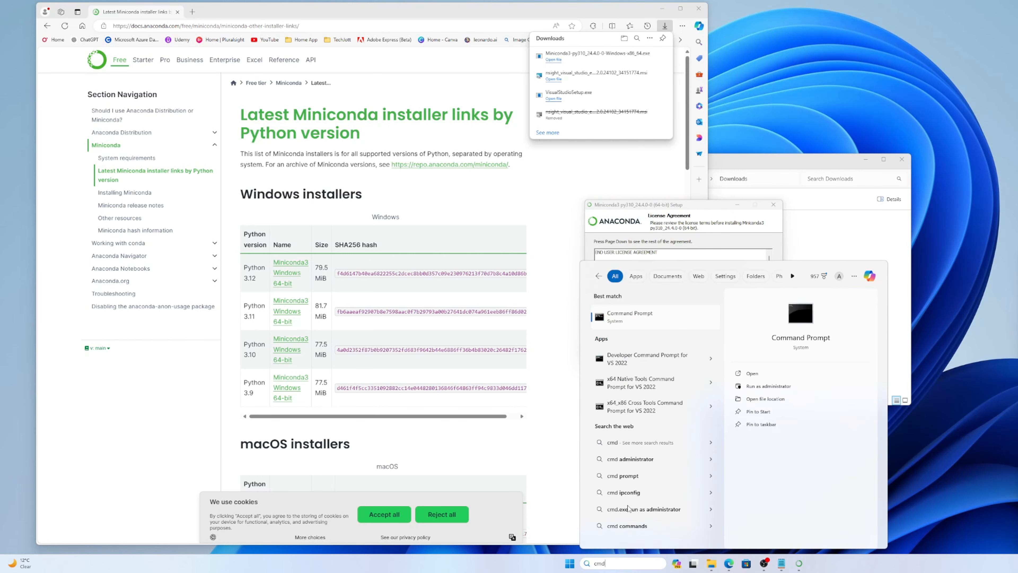
key(BackSpace)
key(BackSpace)
key(BackSpace)
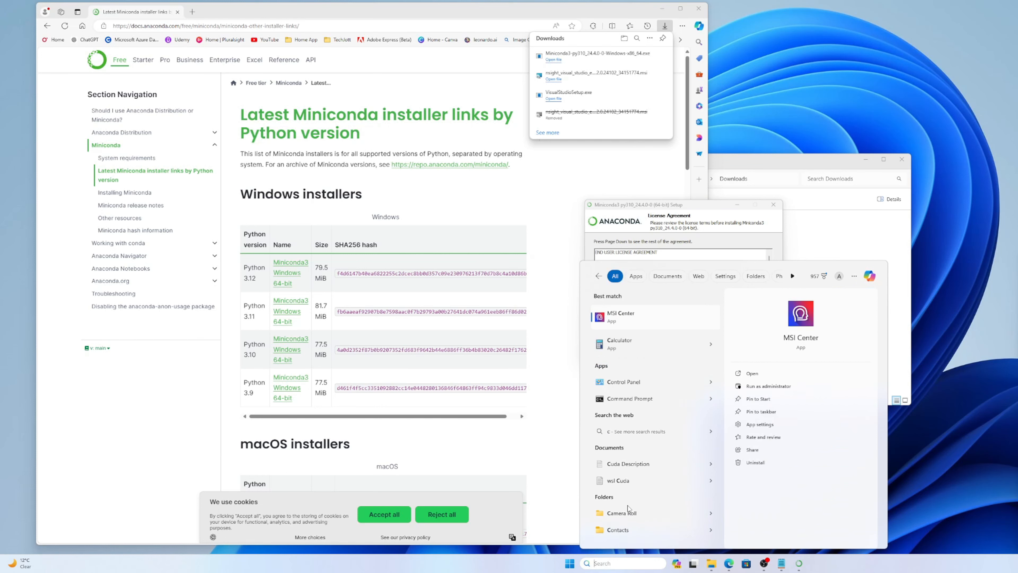
Step: Run python in a new Terminal session to check for an existing Python installation, then close the Store and Terminal windows
text(terminal)
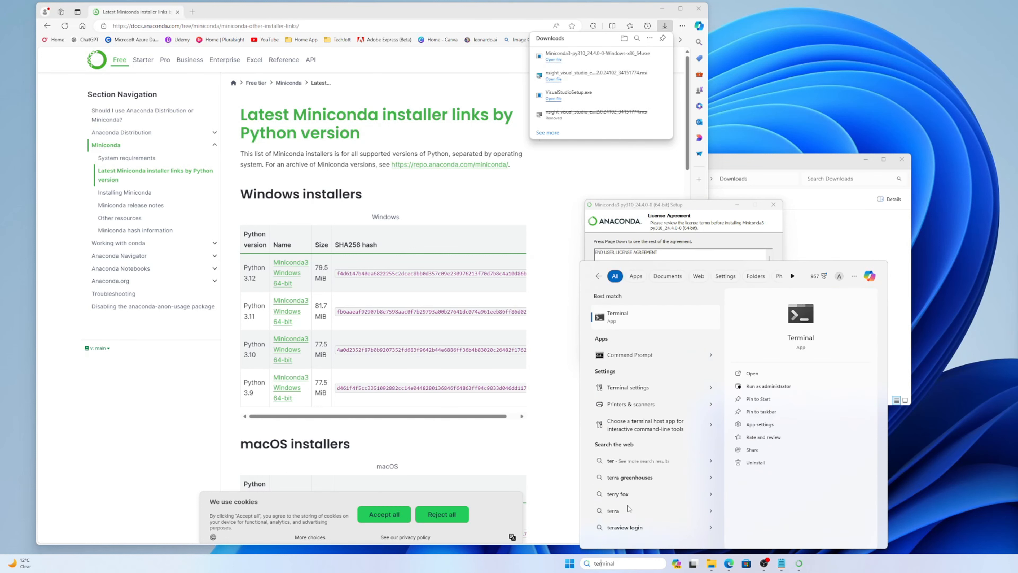
click(604, 324)
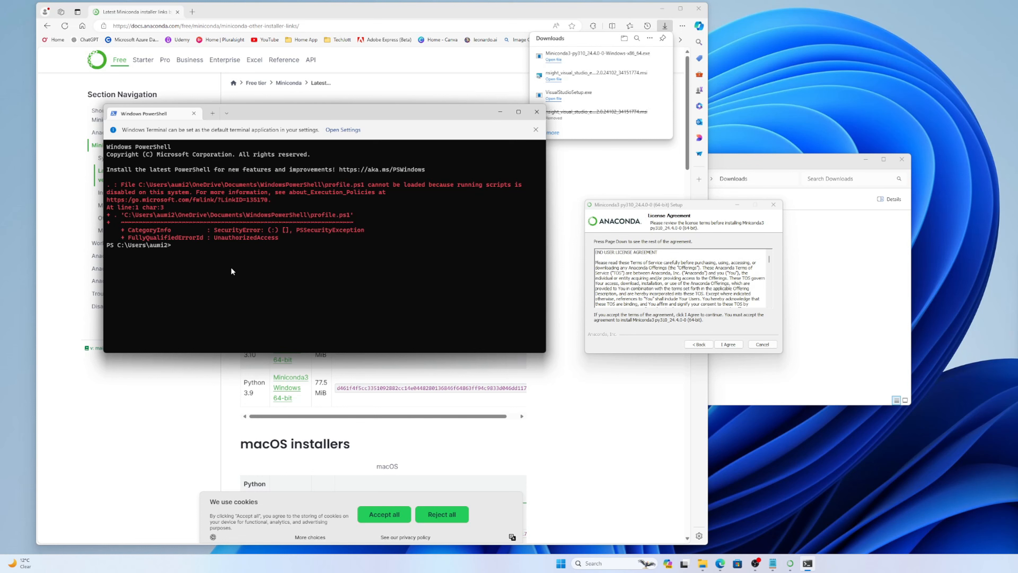
text(python)
key(Return)
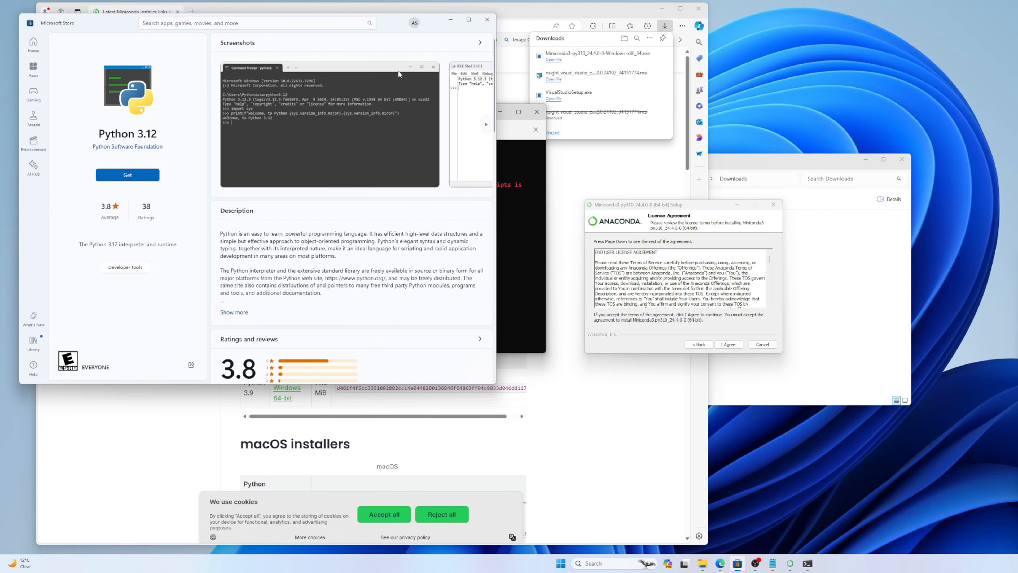
click(487, 22)
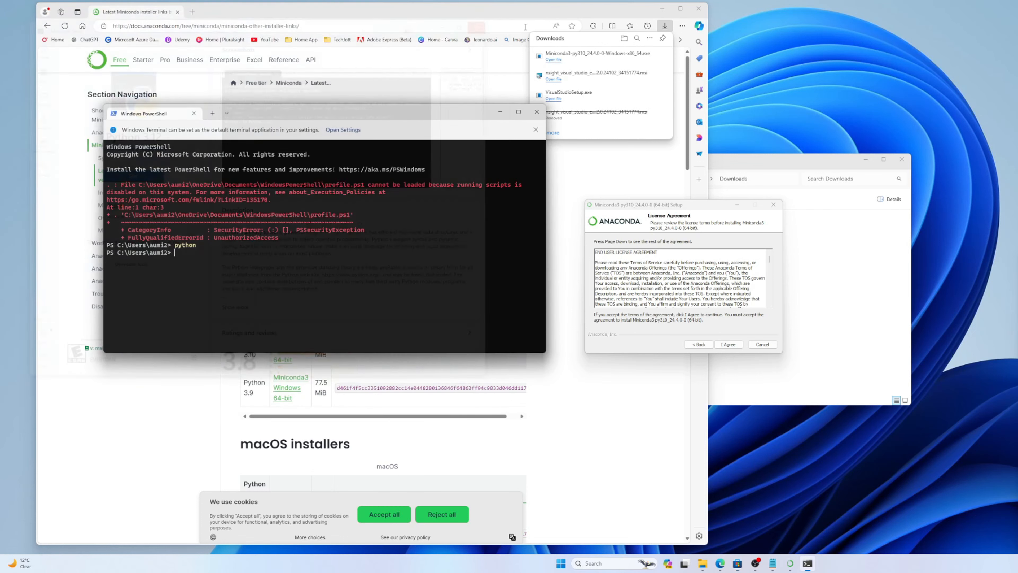
click(536, 111)
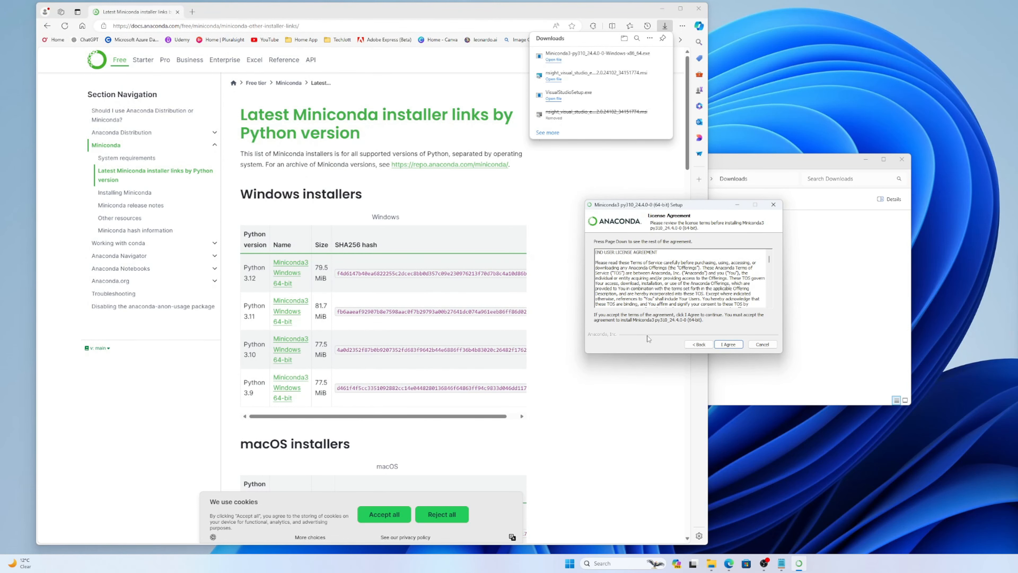
Step: Accept the license and install Miniconda for just me with Miniconda3 added to PATH, finishing without the Getting started with Conda page
click(728, 344)
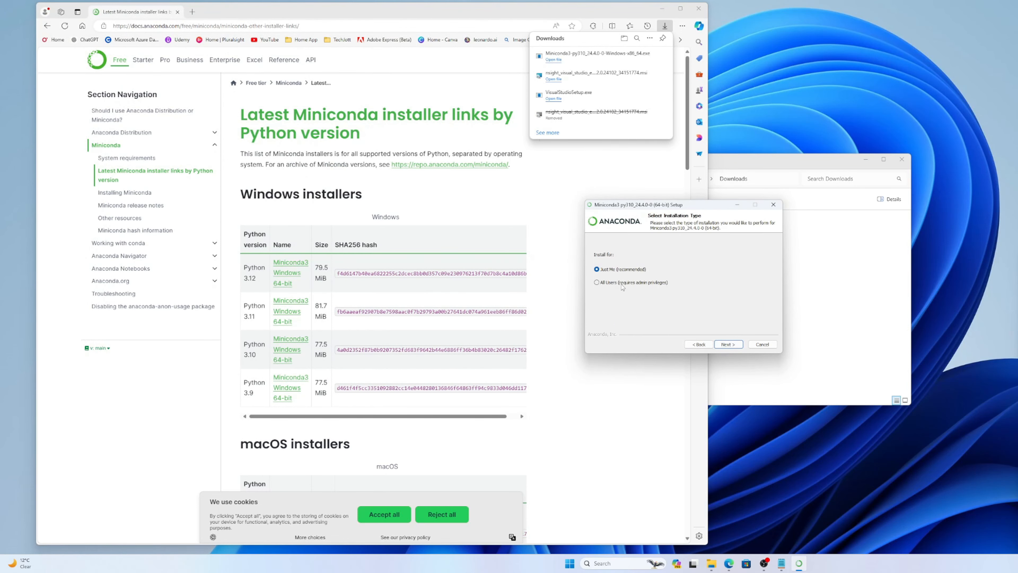
click(725, 345)
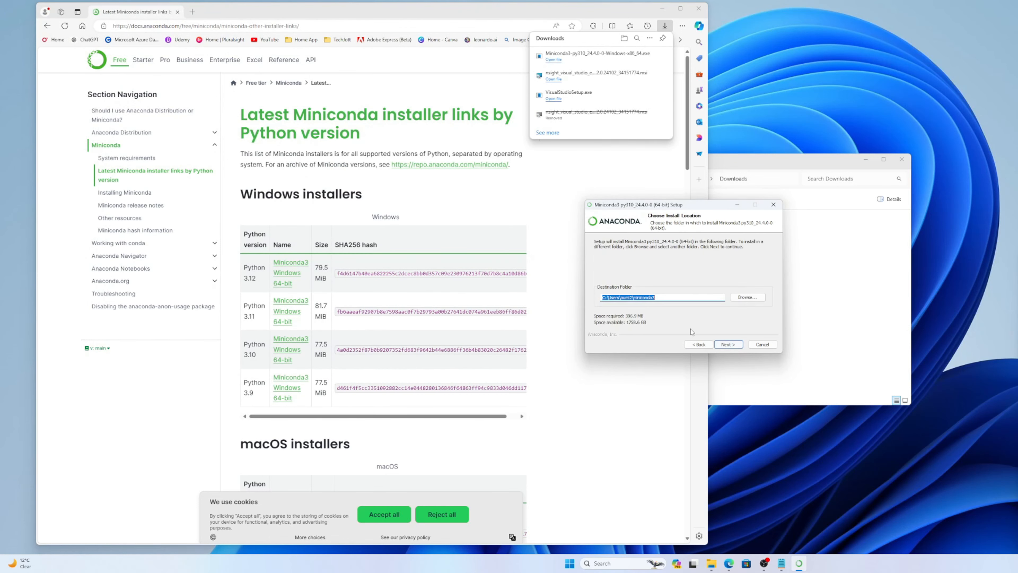
click(723, 344)
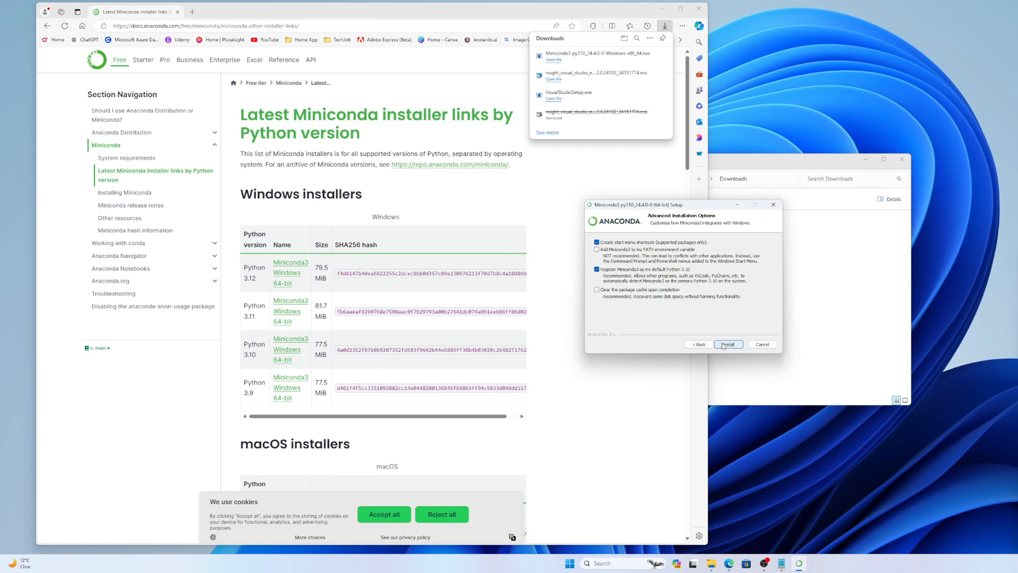
click(617, 250)
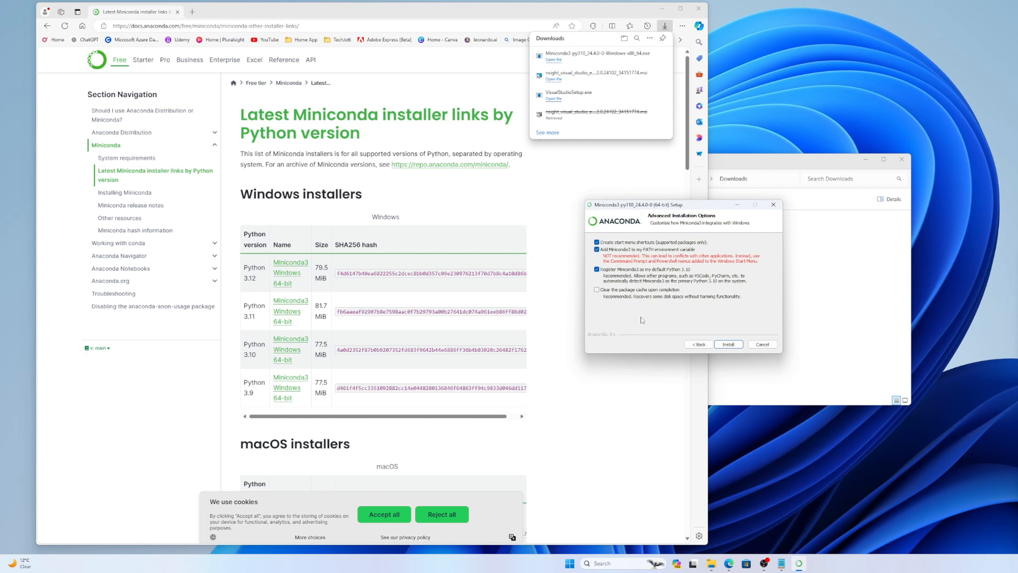
click(728, 345)
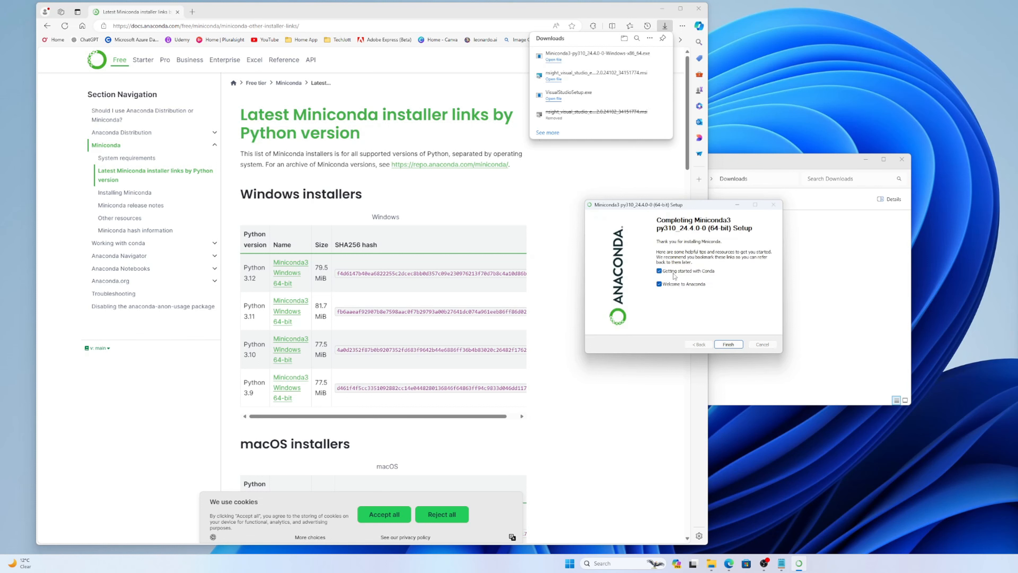
click(675, 276)
click(727, 345)
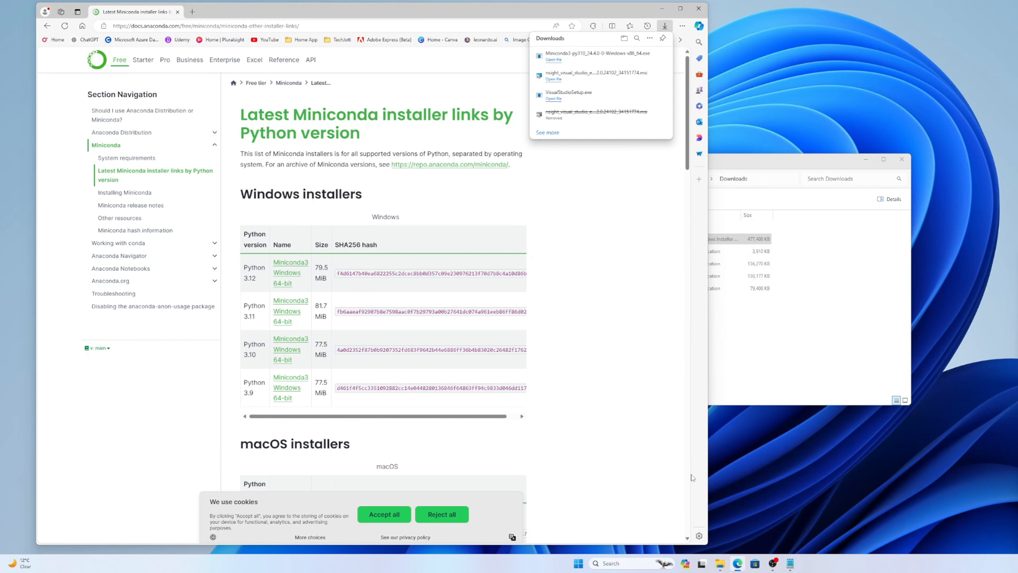
Step: Run python in a fresh Terminal session to check the installed version, exit the interpreter and close Terminal
click(619, 562)
click(649, 301)
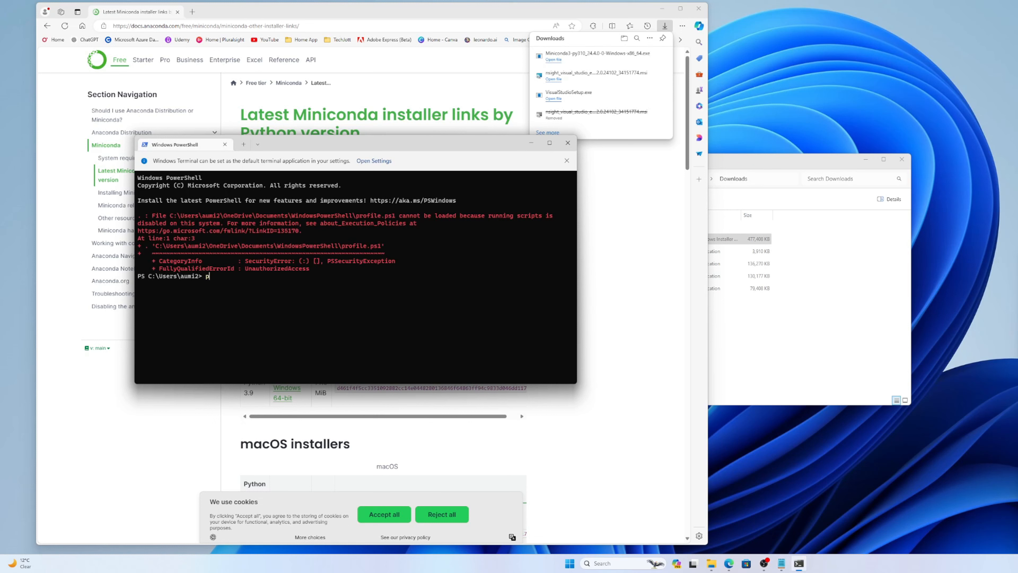
key(Return)
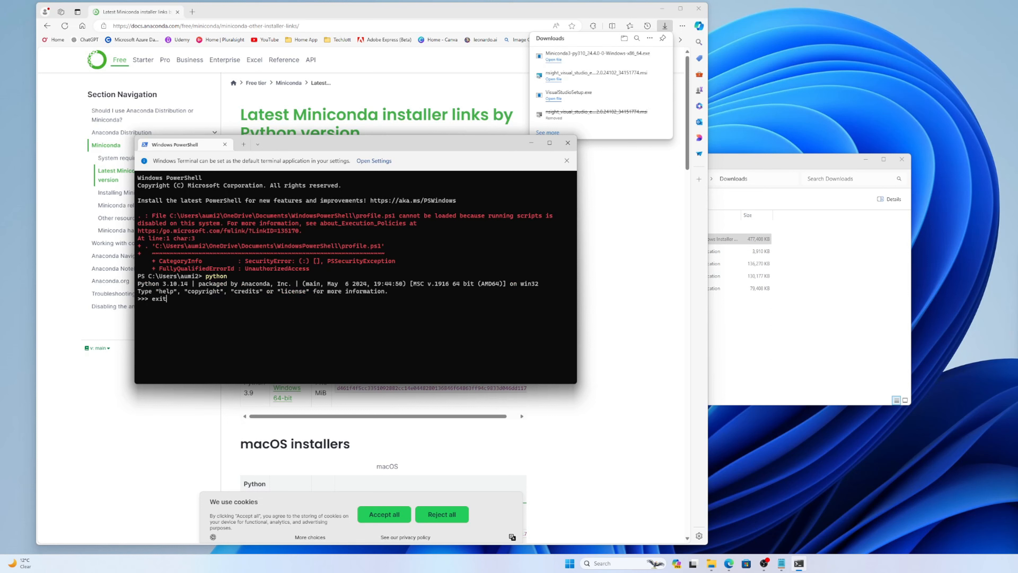
text(exit())
key(Return)
click(572, 143)
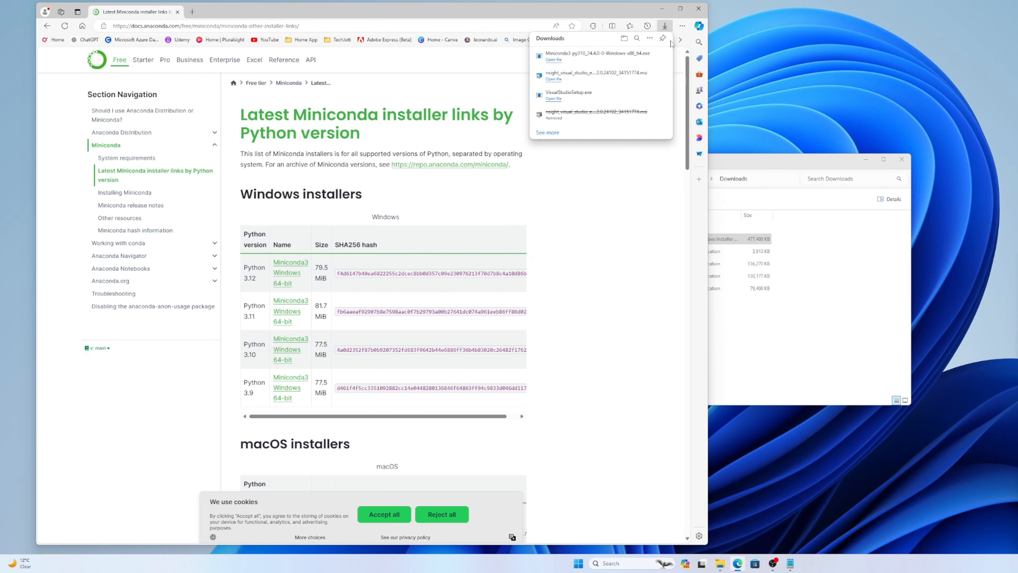
Step: Search the web in Edge for "cuda toolkit nvidia"
click(669, 30)
click(551, 25)
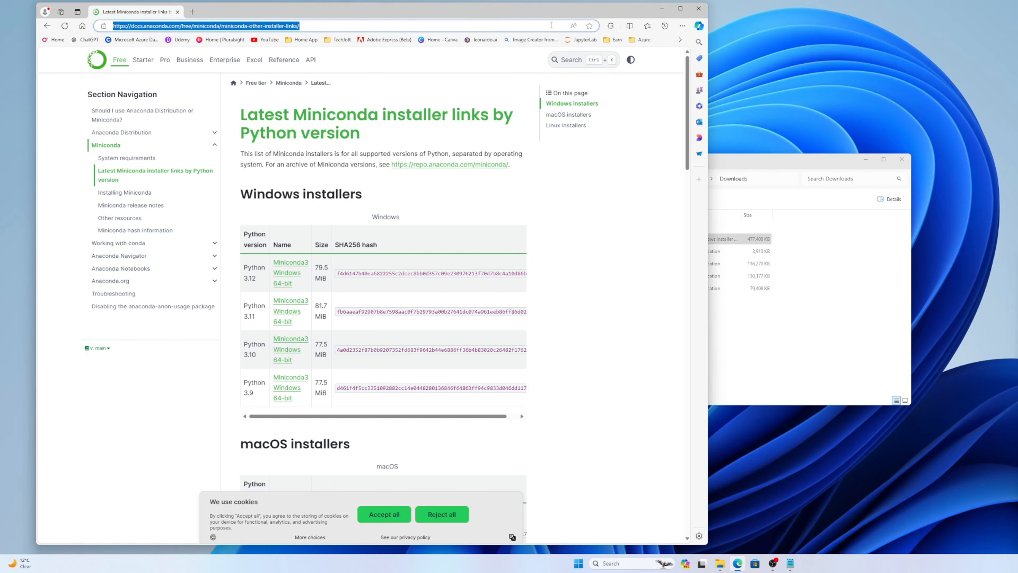
text(cuda t)
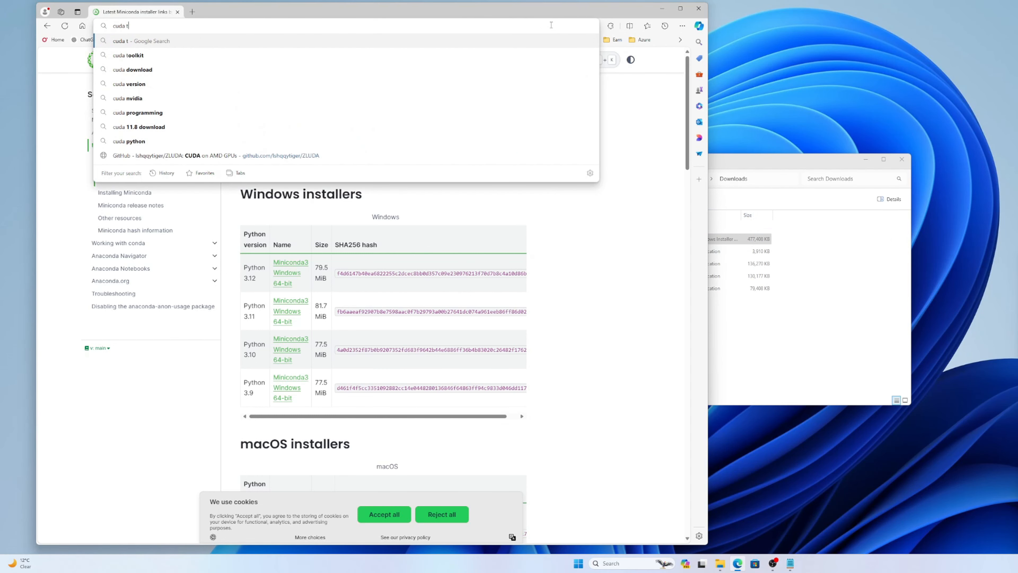
text(oolkit nvidia)
key(Return)
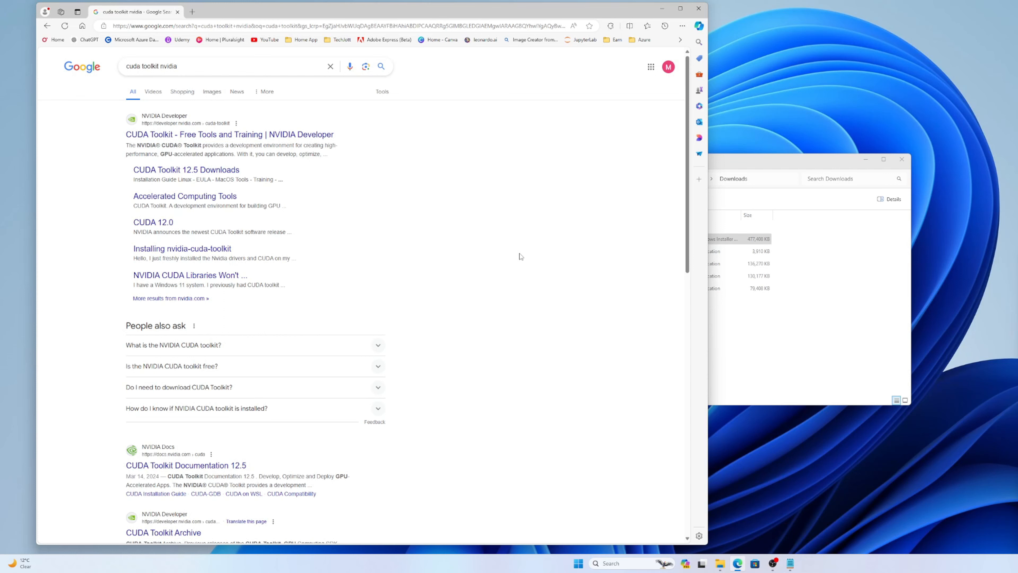
Step: Search for "pytorch" in a new browser tab and open PyTorch's Get Started page
click(193, 11)
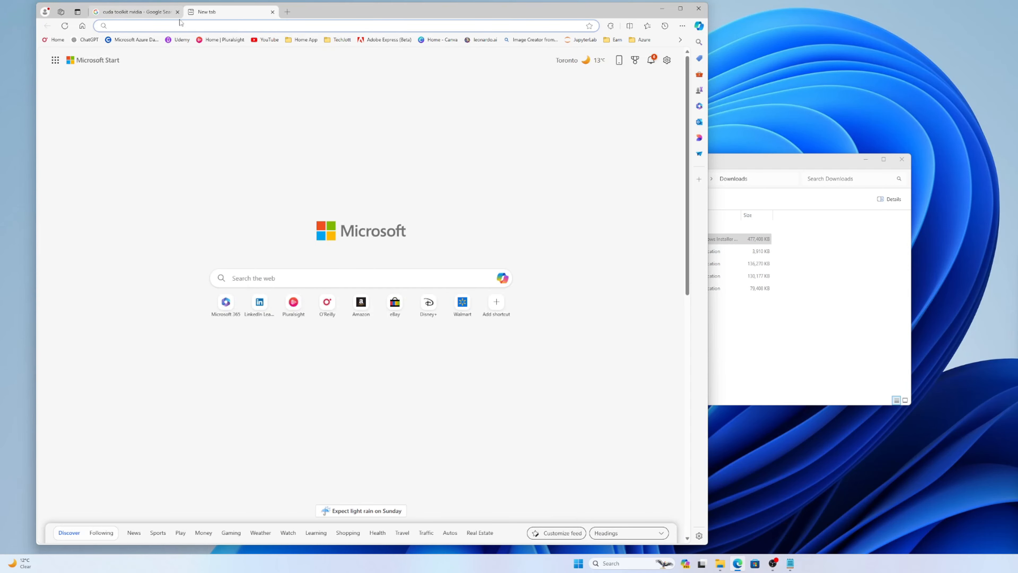
text(pytorch)
key(Return)
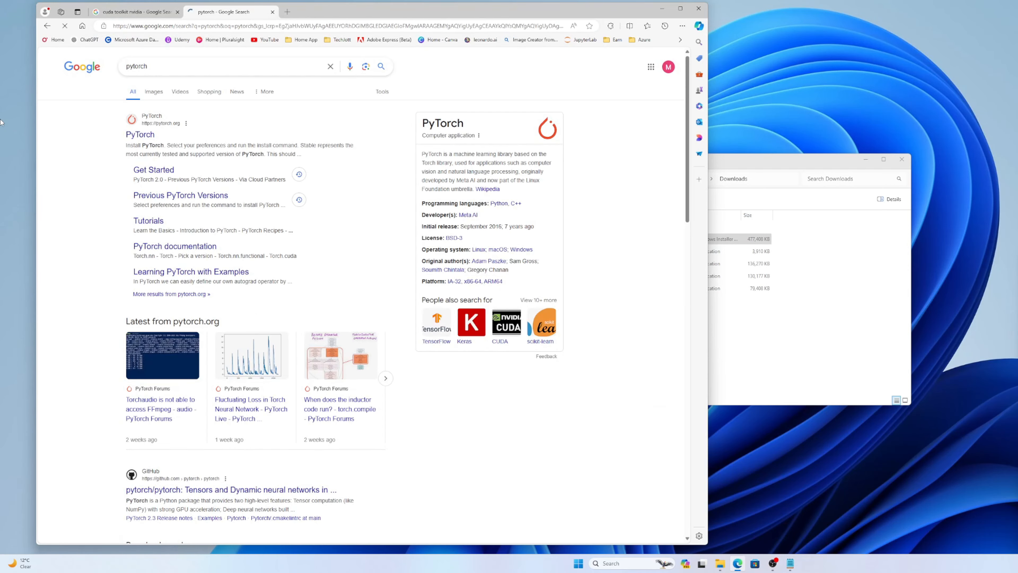
click(153, 171)
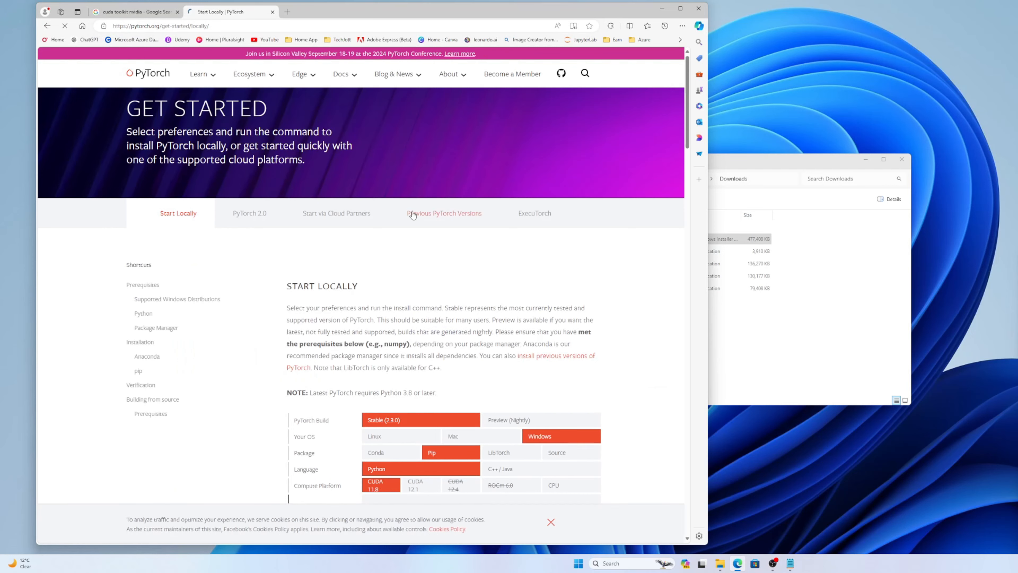
Step: Set the PyTorch install selector to the Preview (Nightly) build with CUDA 12.4 as compute platform
scroll(443, 229, down, 2)
scroll(444, 229, down, 2)
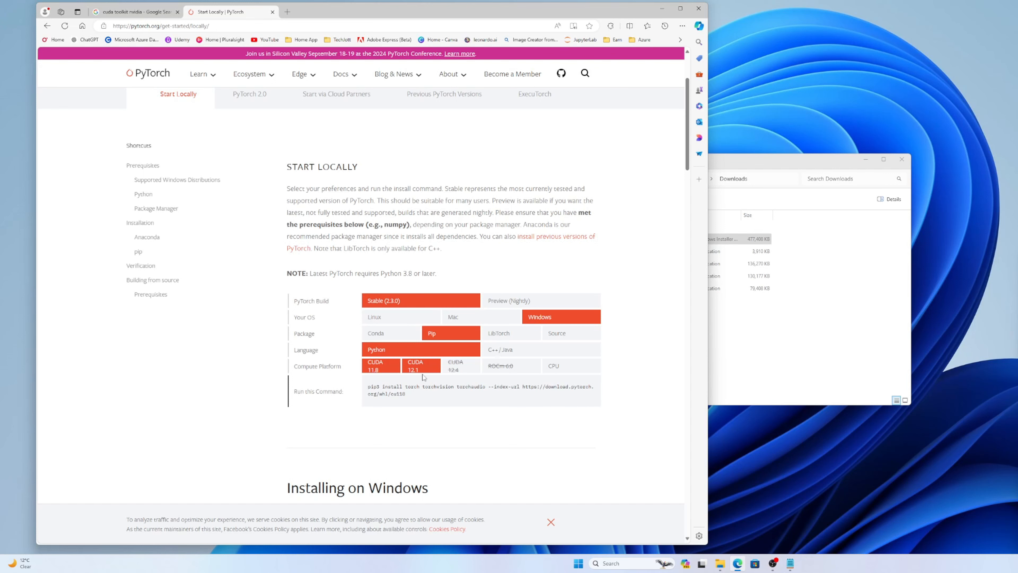
click(493, 304)
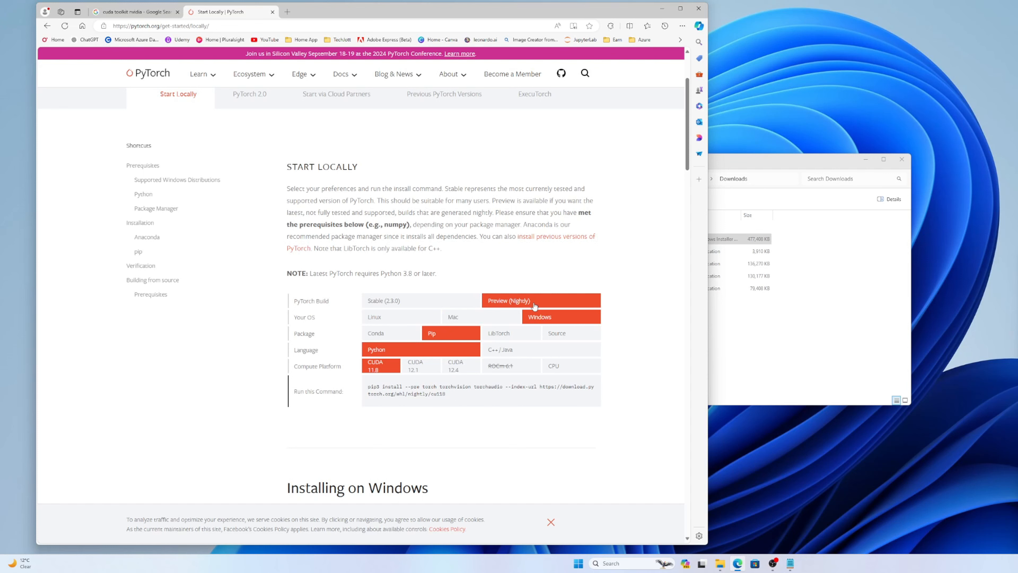
click(459, 372)
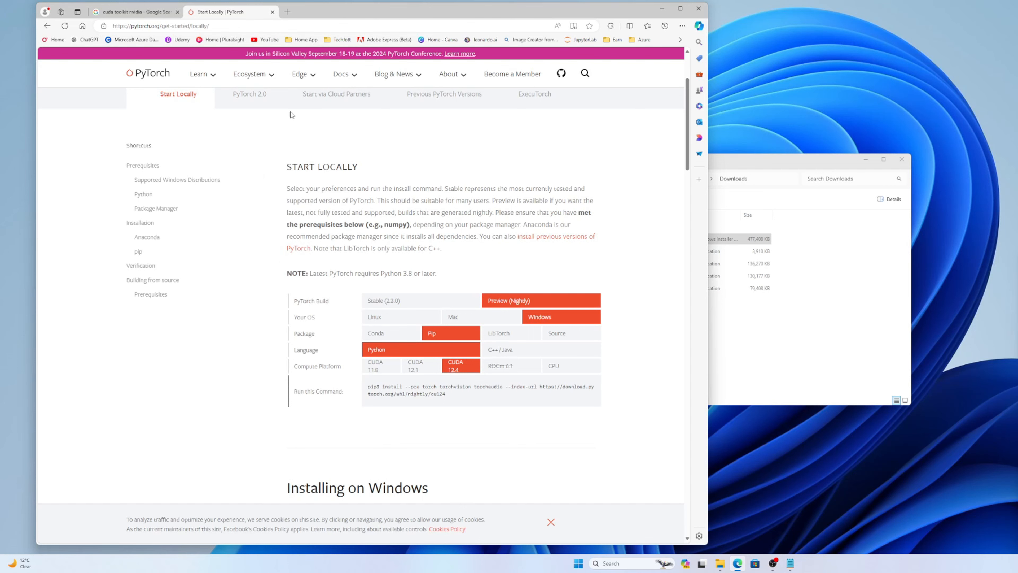
Step: Open the CUDA Toolkit Archive from the CUDA search results and go to the CUDA Toolkit 12.4.1 download page
click(155, 17)
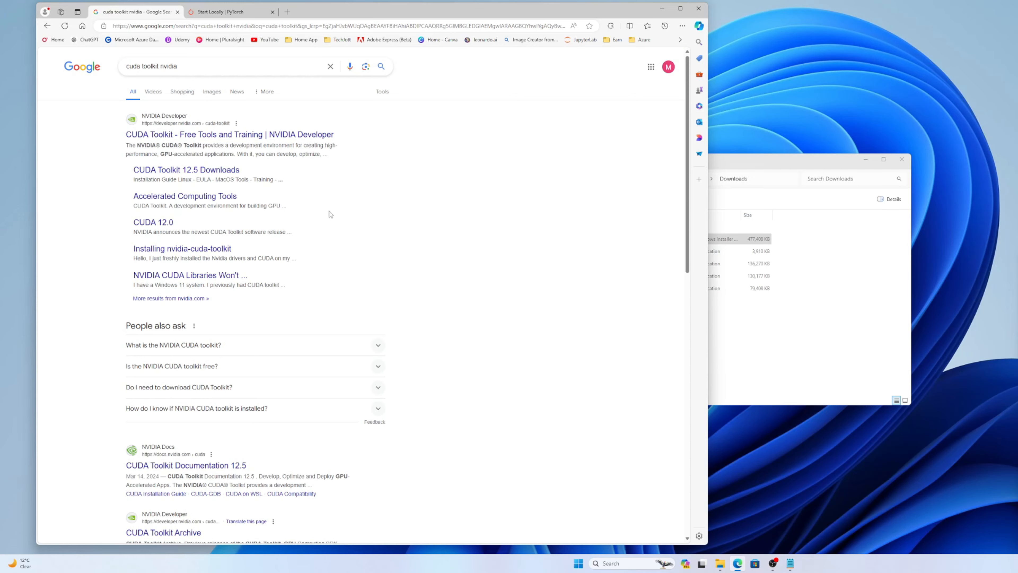
scroll(363, 223, down, 4)
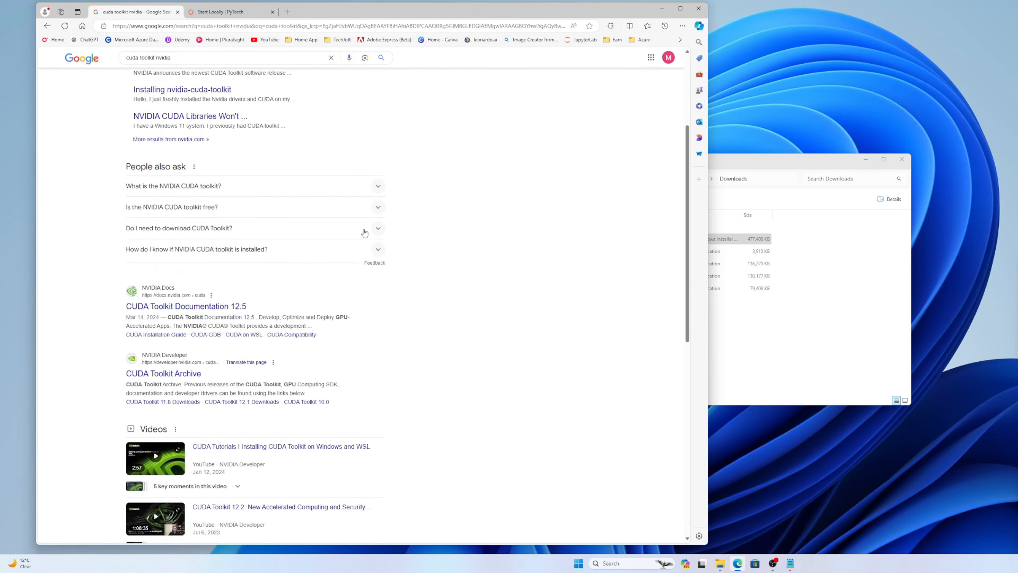
click(150, 377)
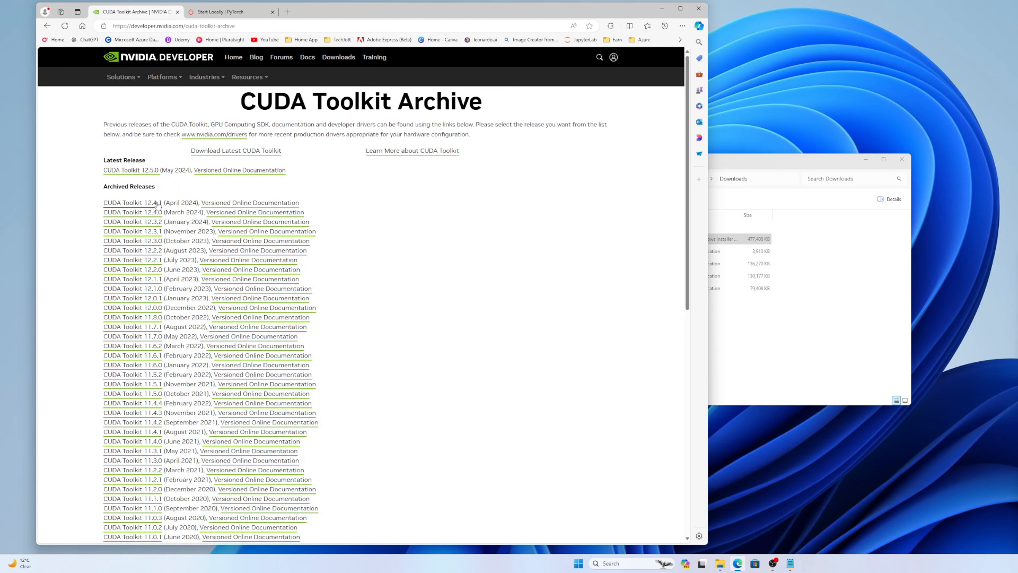
click(139, 206)
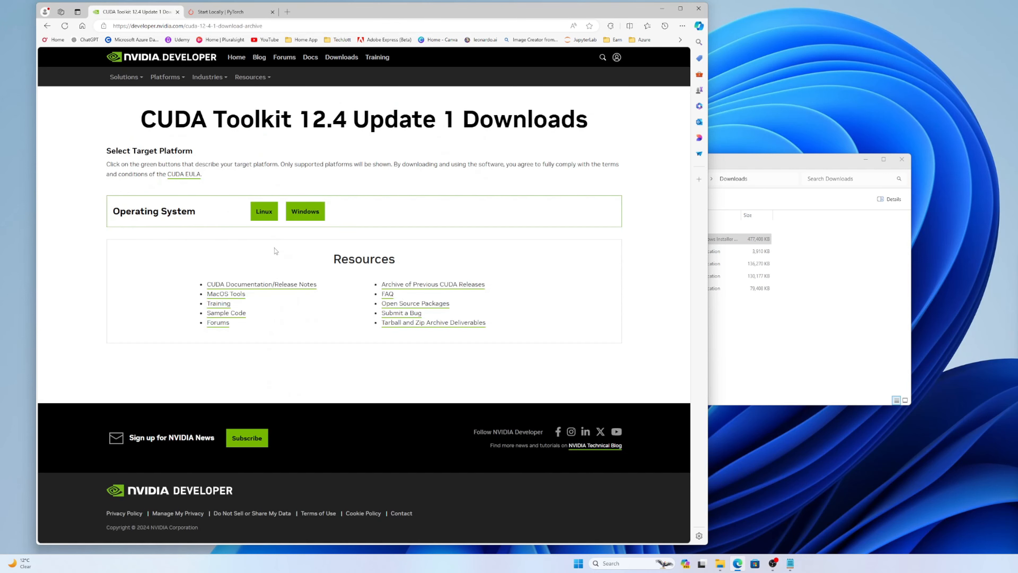
Step: Download the CUDA Toolkit 12.4.1 base installer for Windows, x86_64, version 11, as exe (local)
click(298, 221)
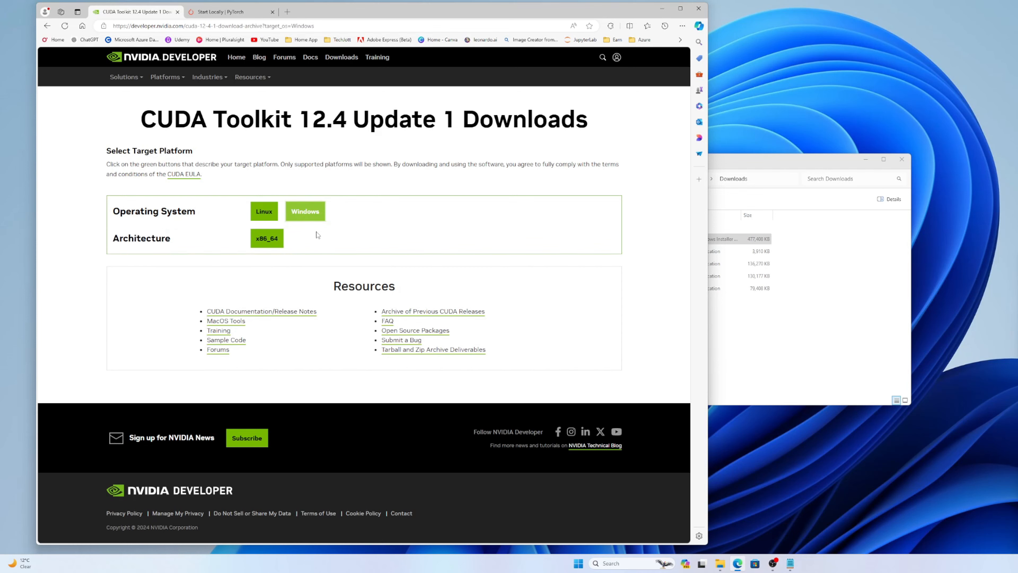
click(267, 238)
click(283, 266)
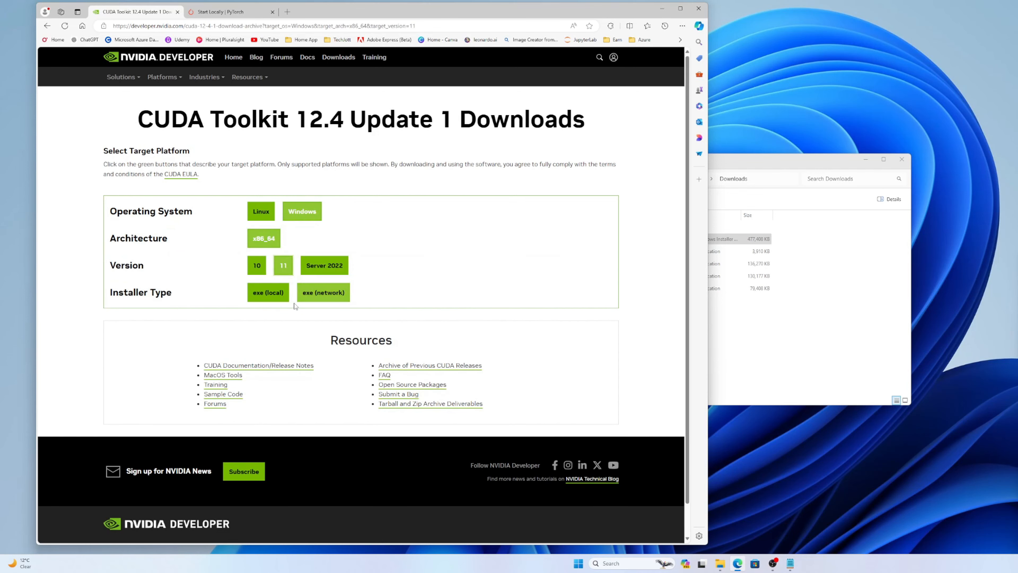
click(276, 295)
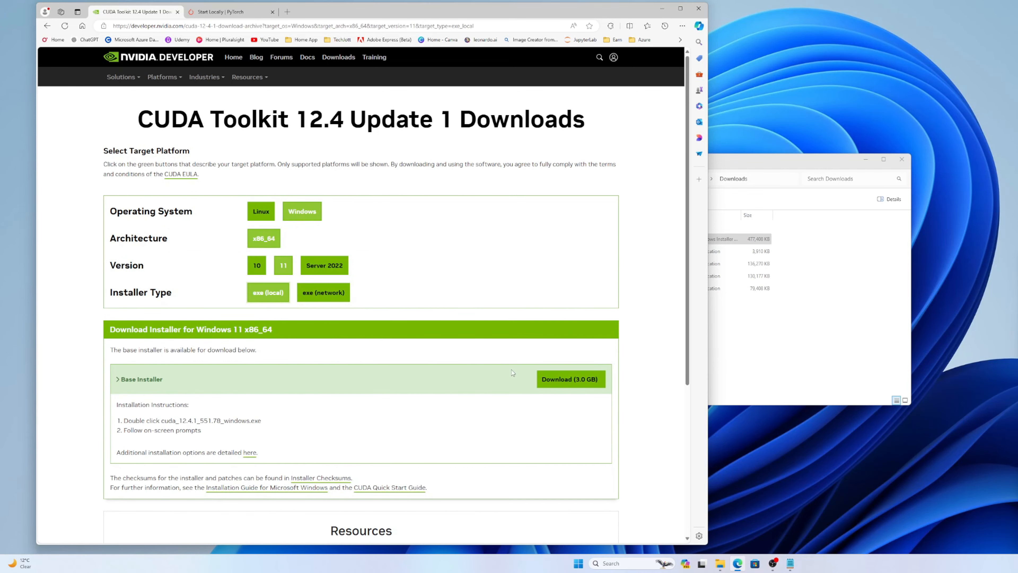
click(563, 380)
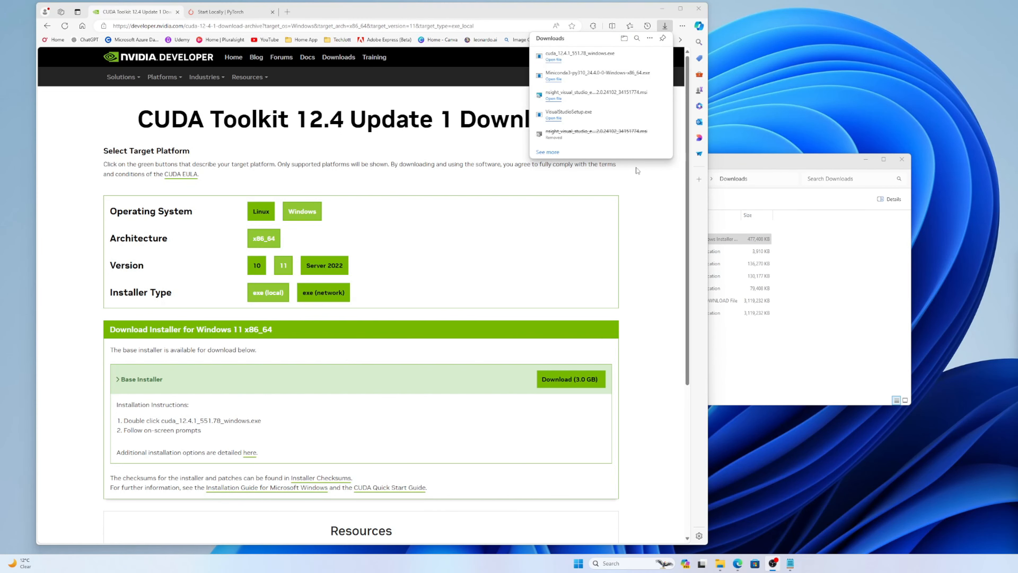
Step: Run the downloaded cuda_12.4.1_551.78_windows installer from the Downloads folder and accept the NVIDIA license agreement
click(638, 57)
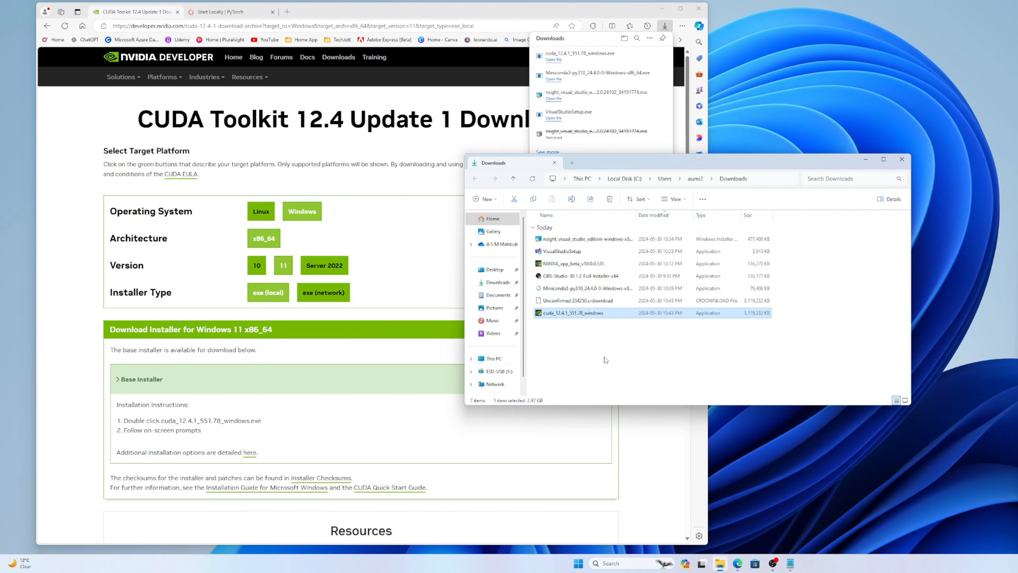
click(573, 346)
click(568, 314)
double_click(569, 314)
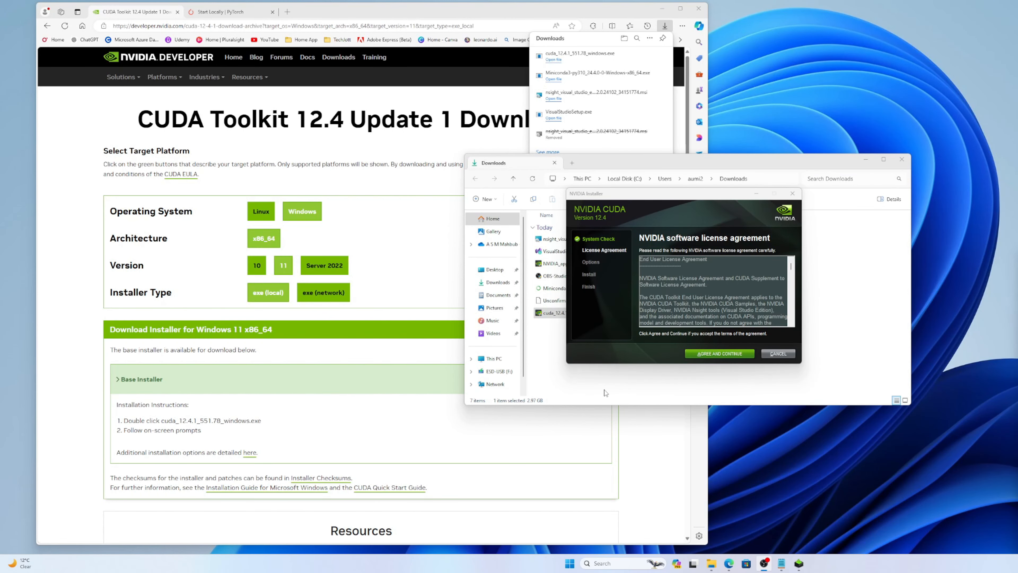
click(738, 353)
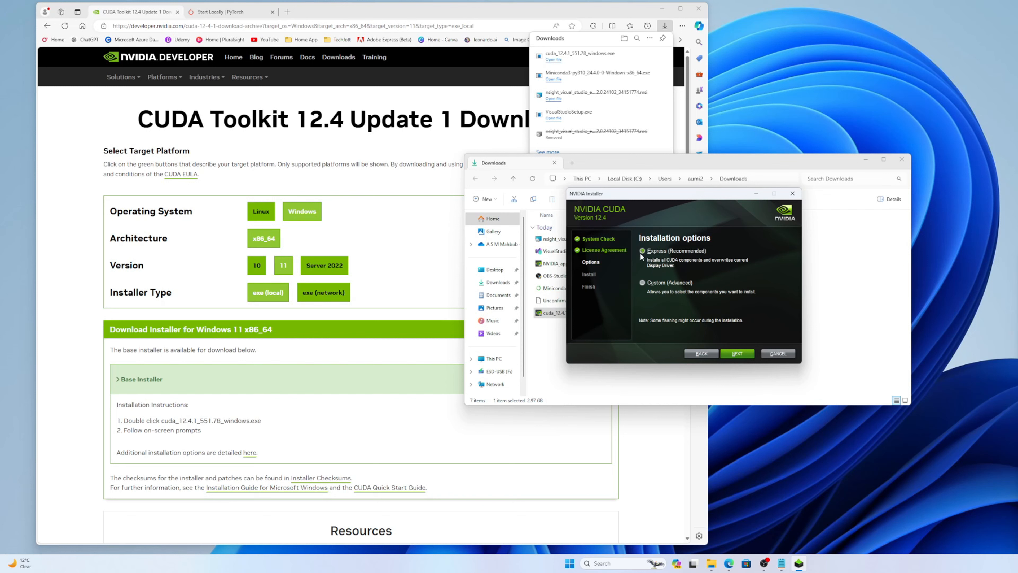
Step: Choose the Custom (Advanced) installation and deselect GeForce Experience, Other components and Driver components, keeping only CUDA selected
click(642, 282)
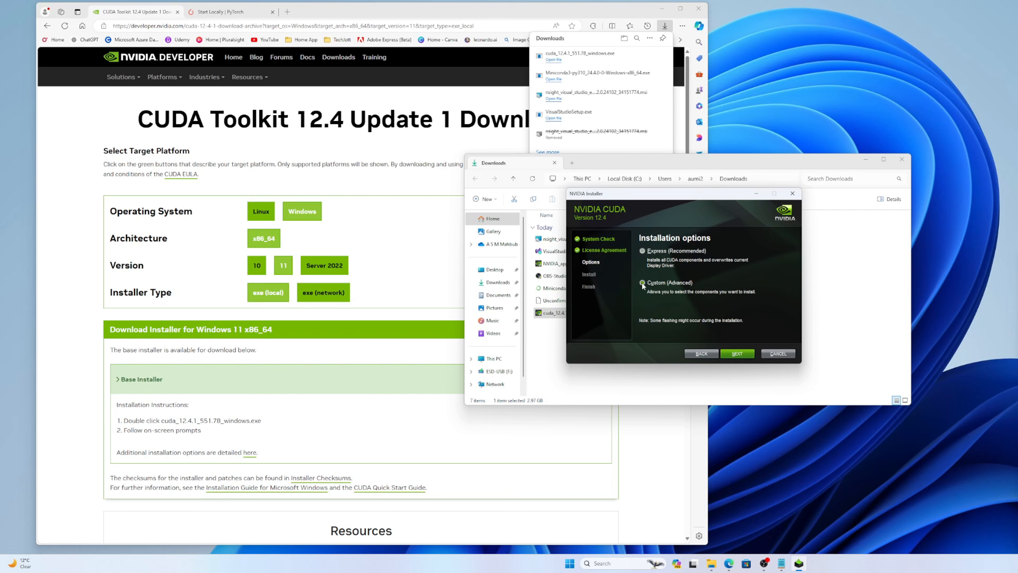
click(734, 354)
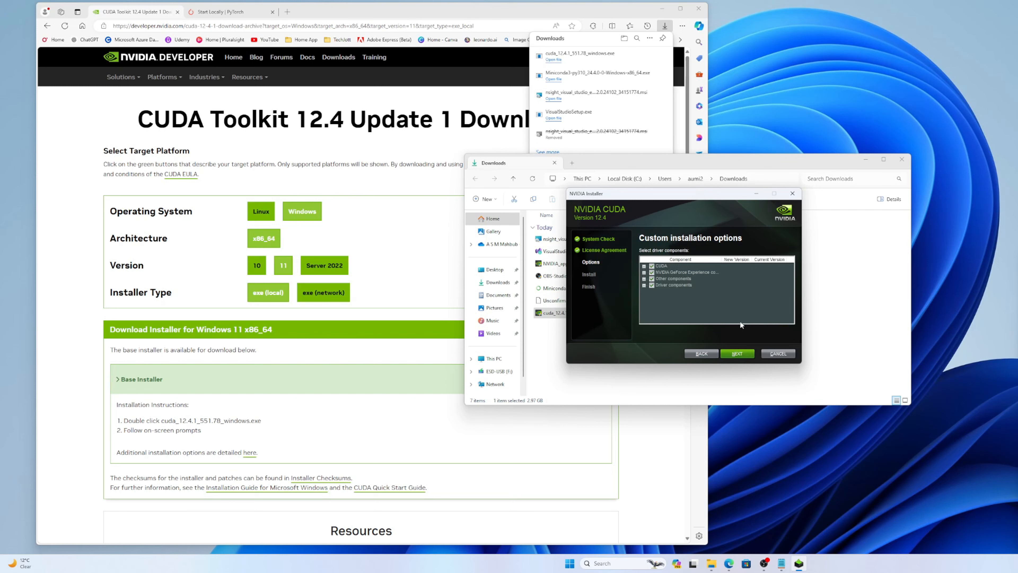
click(644, 279)
click(651, 278)
click(644, 291)
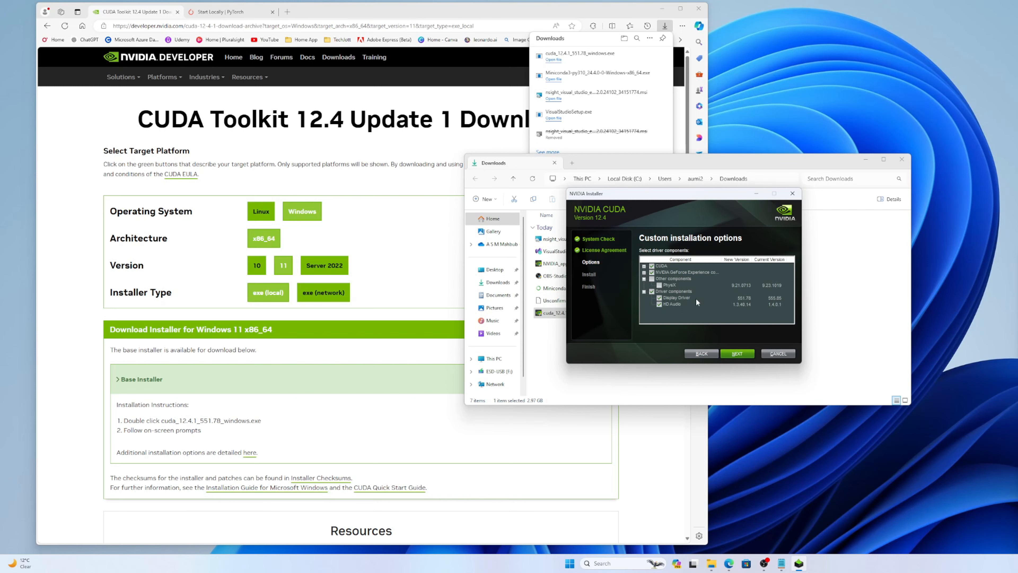
click(644, 272)
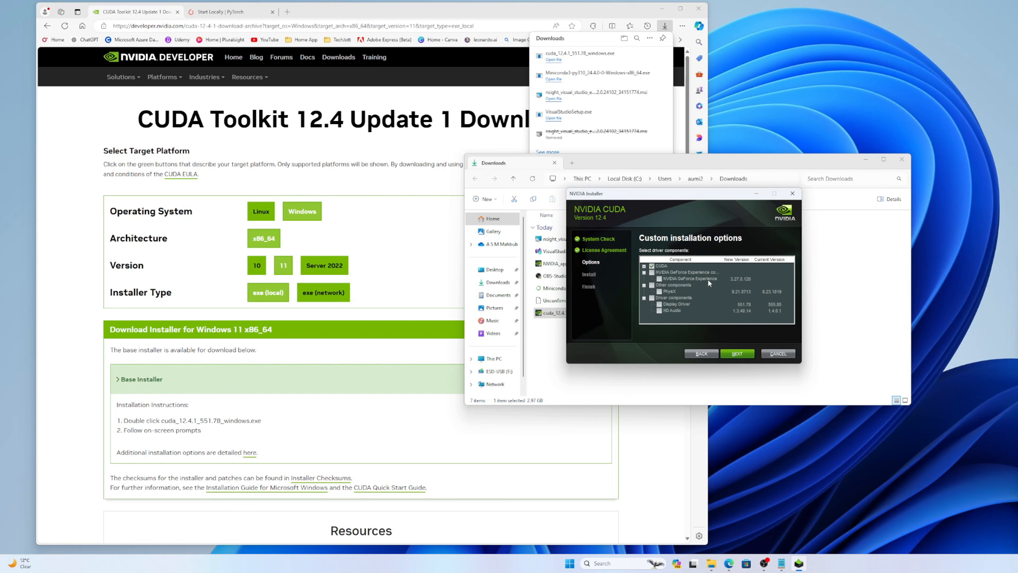
click(644, 273)
click(644, 279)
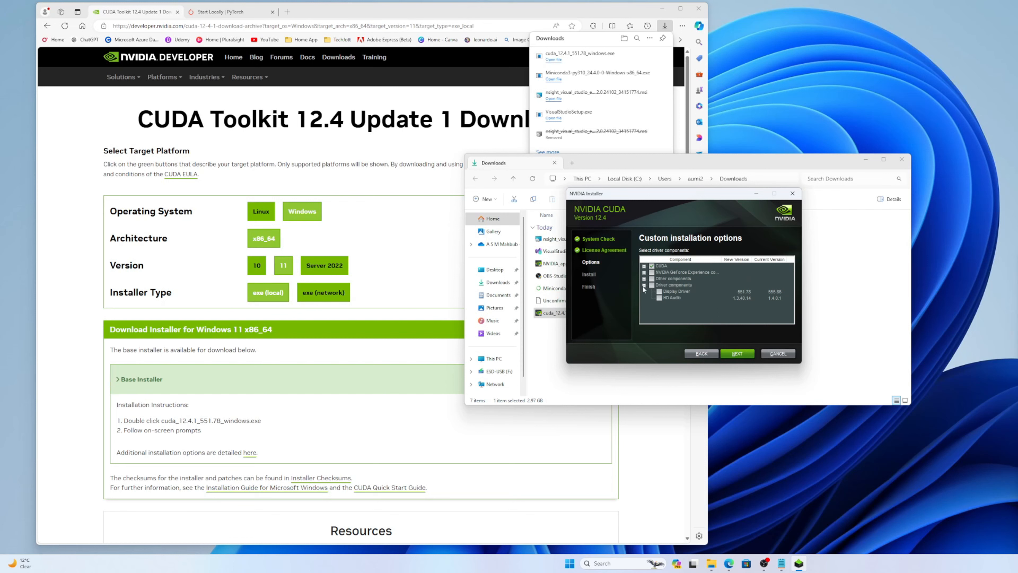
click(644, 285)
Step: Install the selected CUDA 12.4 components to the default location, review the installed components and close the installer
click(736, 354)
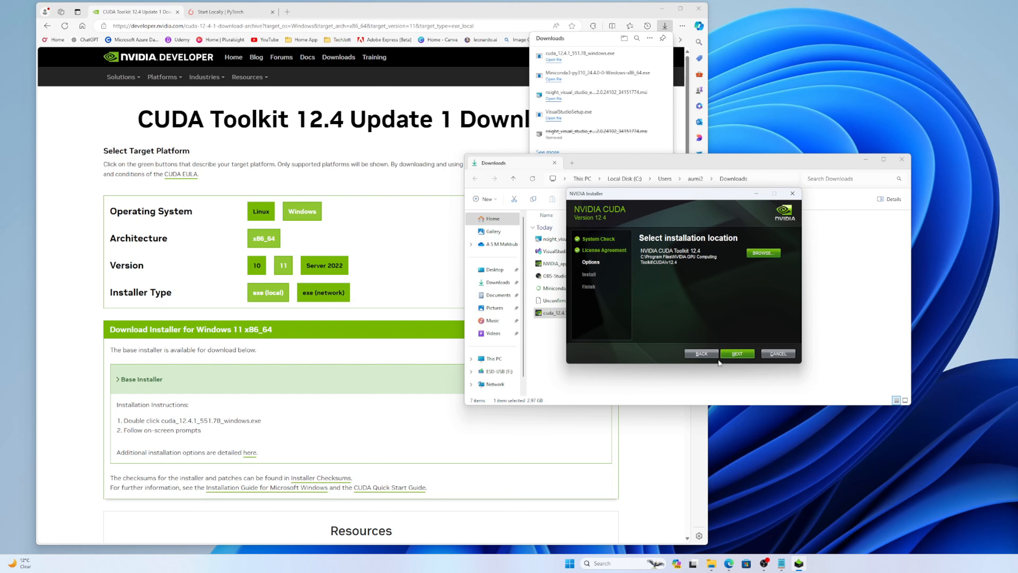
click(734, 355)
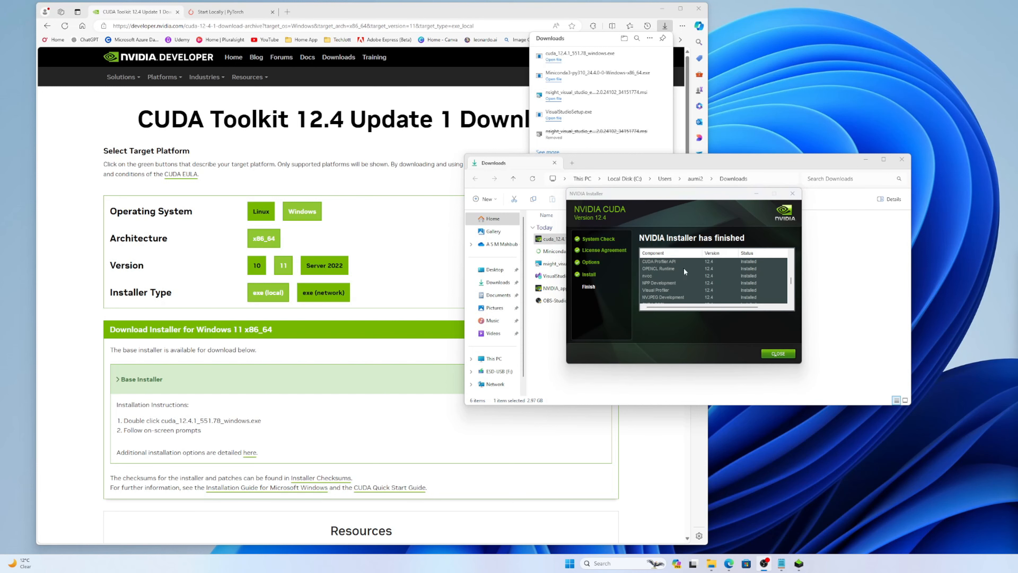
scroll(722, 280, up, 5)
scroll(737, 297, down, 5)
click(777, 354)
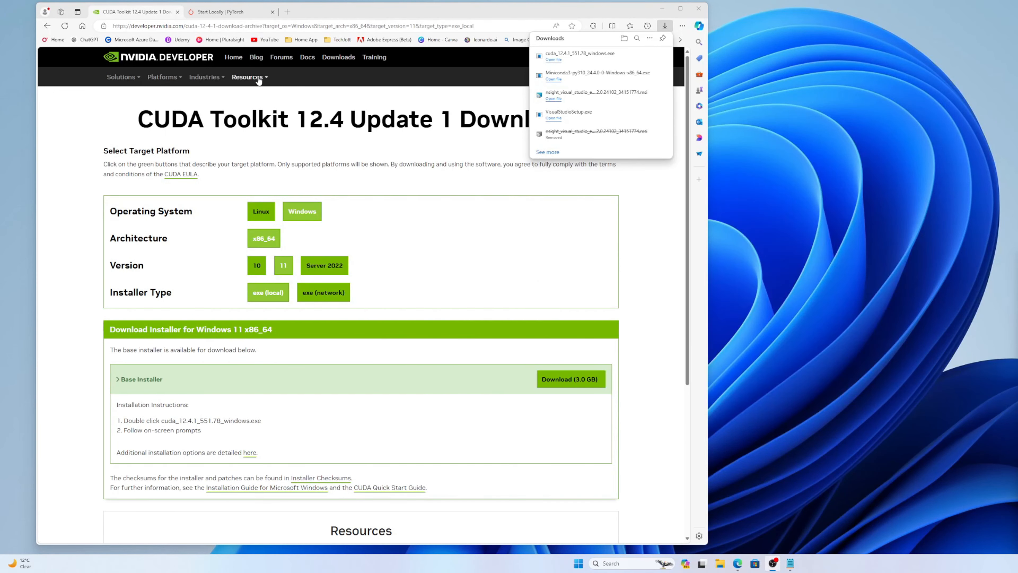
Step: Search the web for "cudnn archive" and open NVIDIA's cuDNN Archive page
click(231, 28)
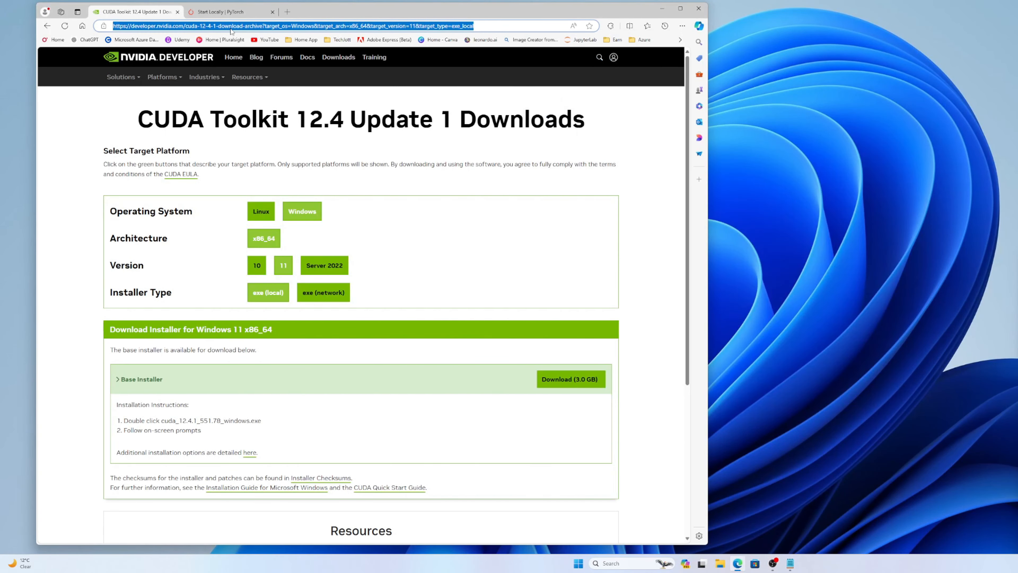
text(cud)
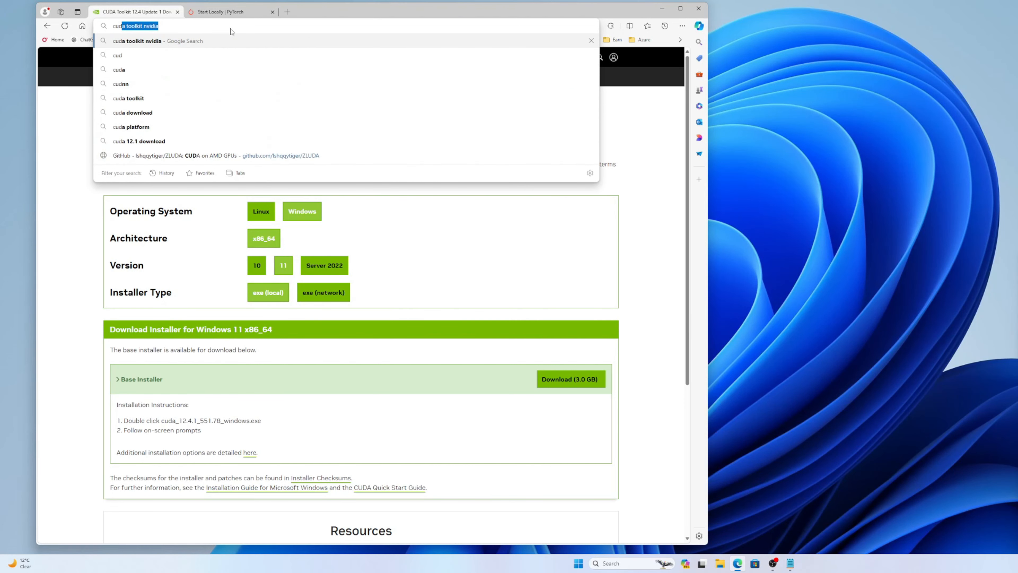
text(nn)
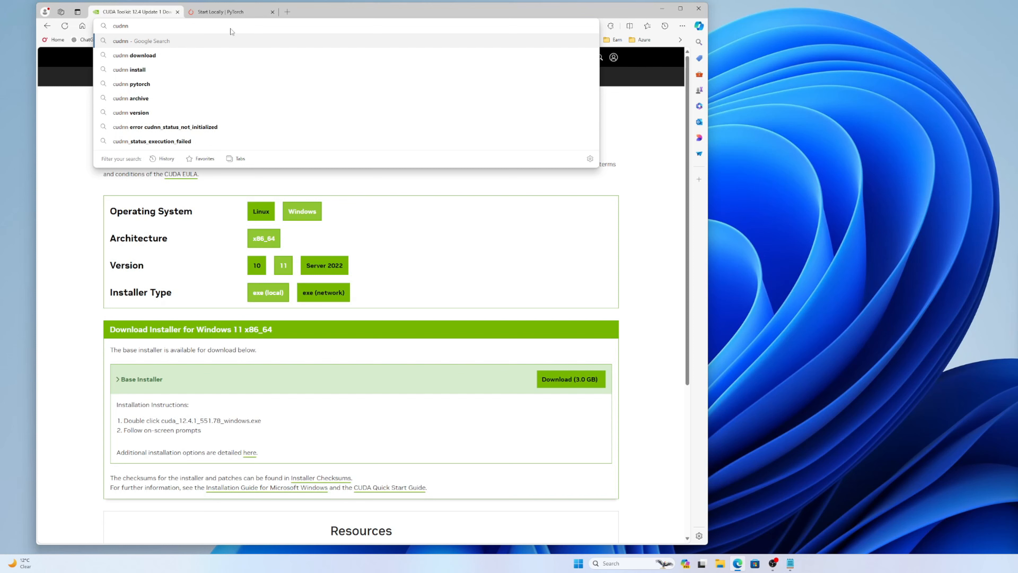
text(ar)
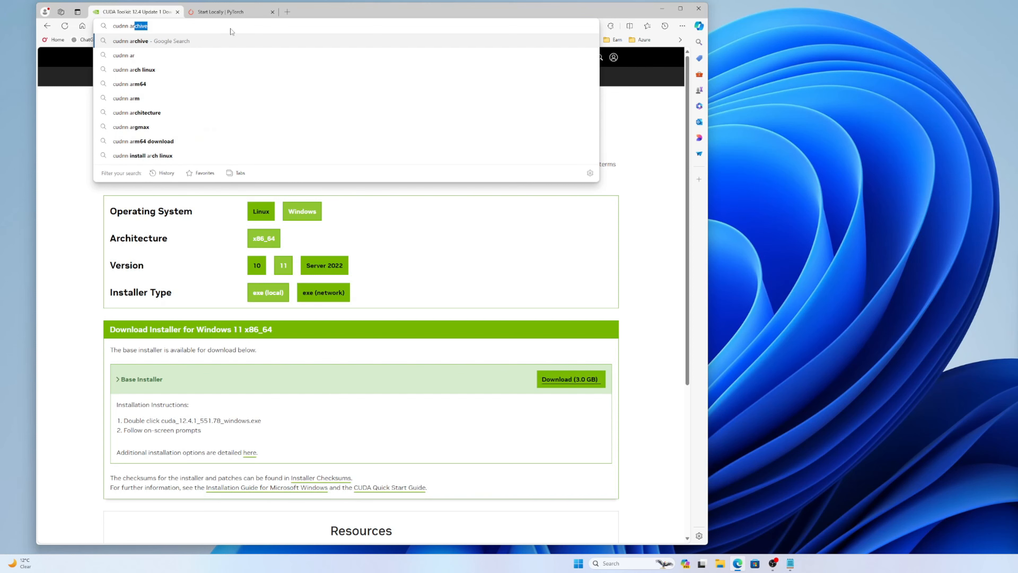
key(Return)
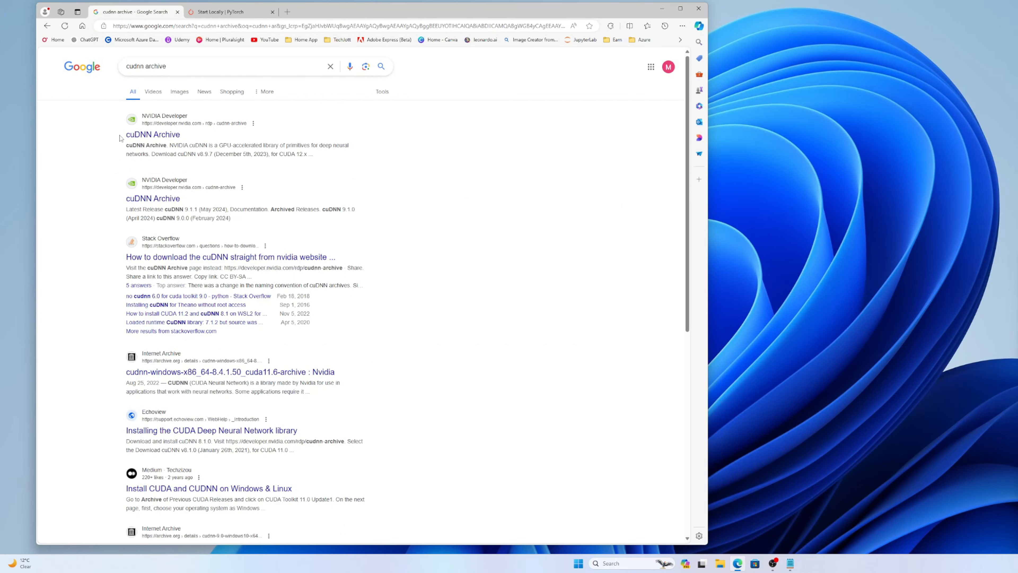
click(141, 135)
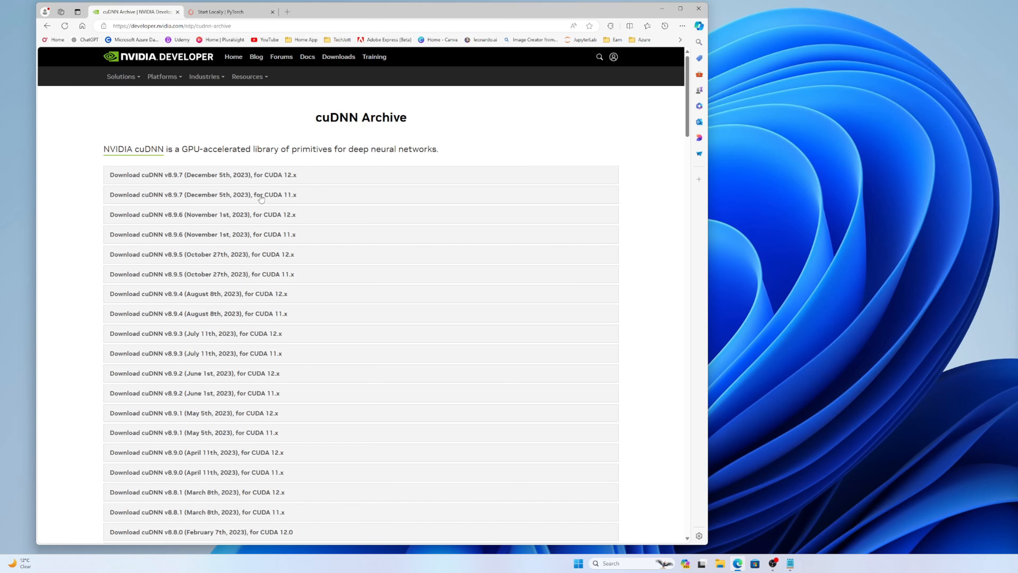
Step: Download the Windows (Zip) local installer of cuDNN v8.9.7 for CUDA 12.x and show it in its folder
click(263, 177)
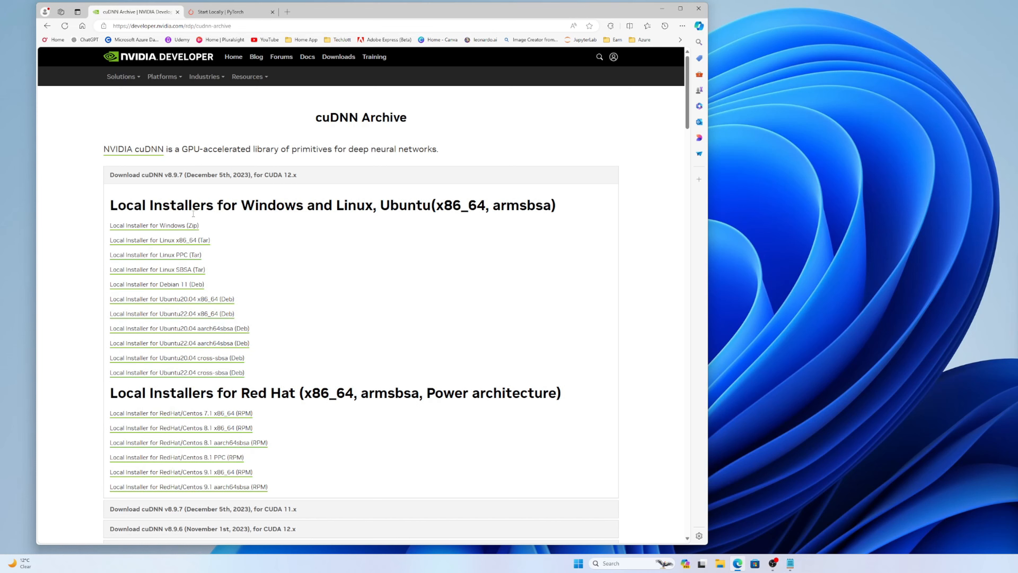
click(157, 228)
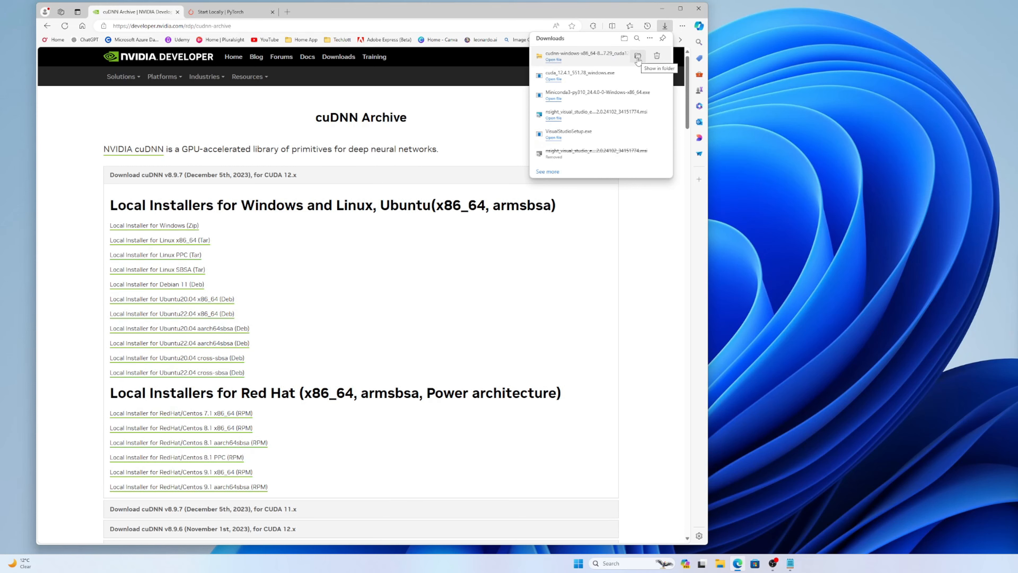
click(640, 77)
Step: Extract the cuDNN zip into its default folder in Downloads and place the extracted folder's window beside the Downloads window
drag(625, 161, 231, 158)
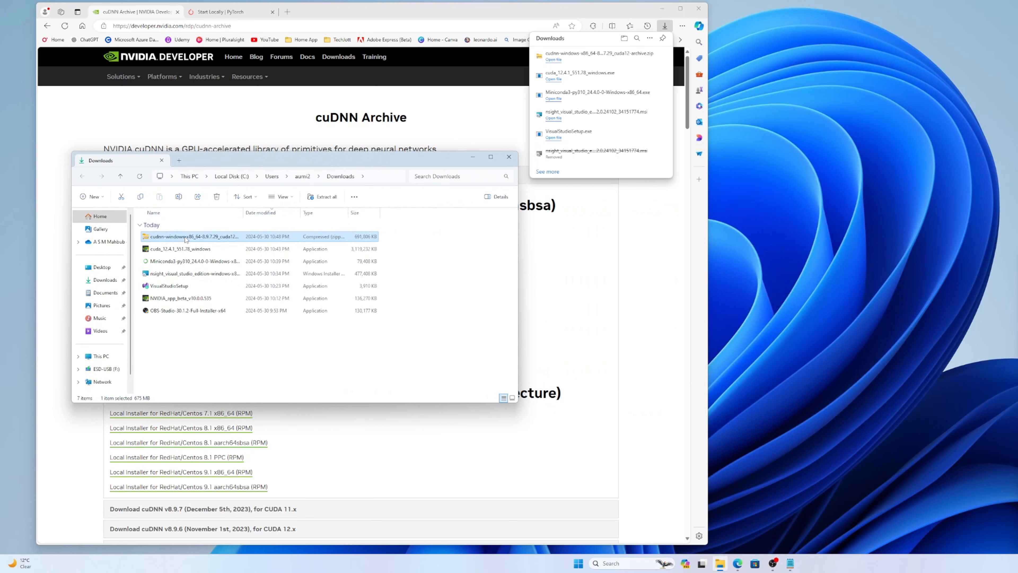
right_click(183, 239)
click(219, 327)
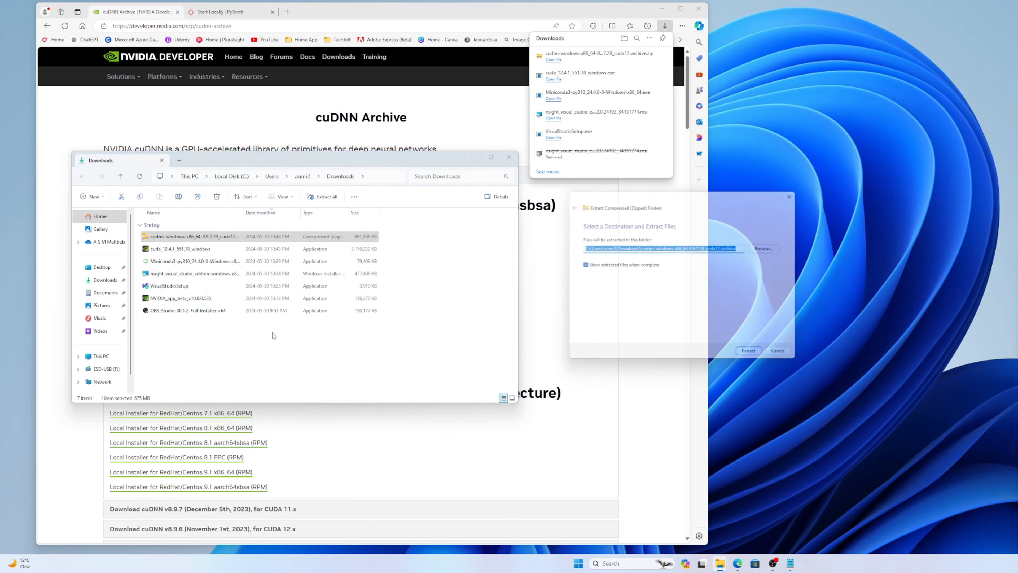
click(749, 359)
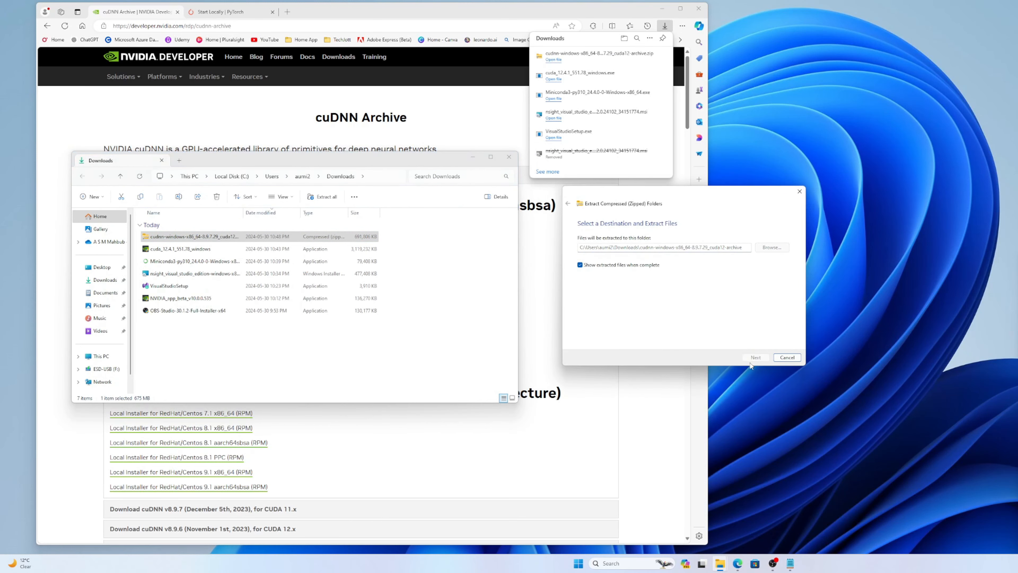
double_click(189, 249)
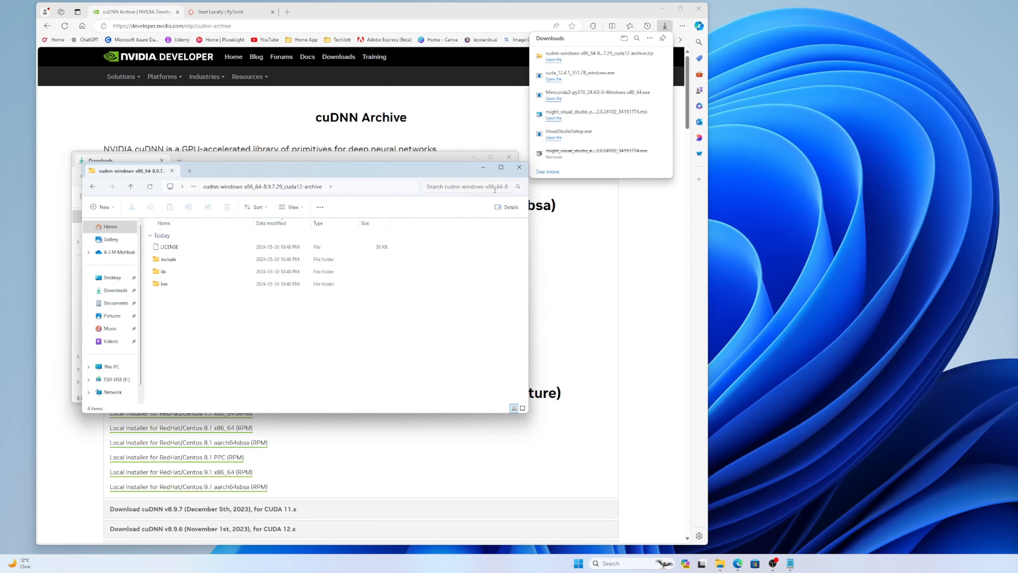
drag(441, 168, 884, 156)
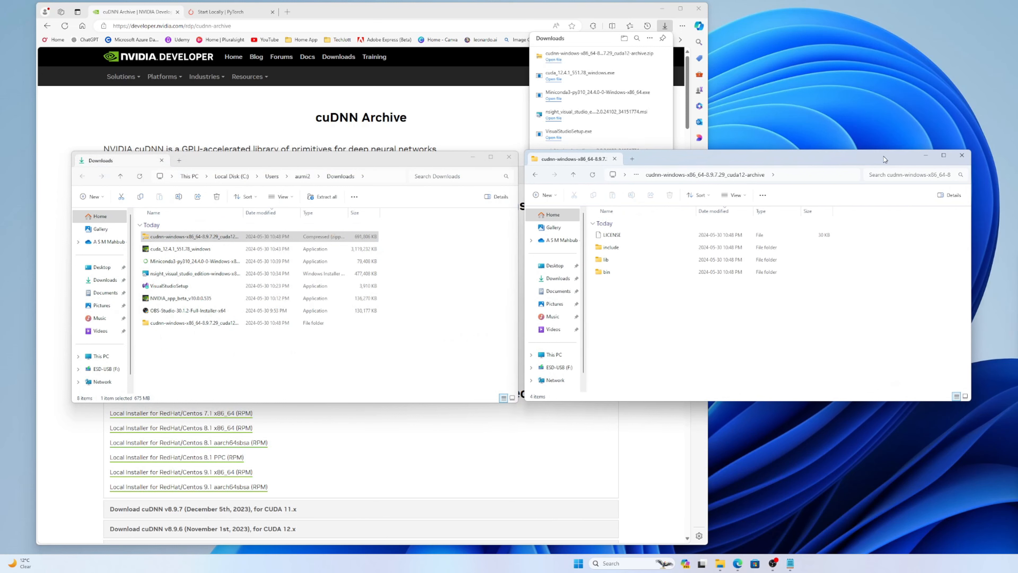
Step: In the Downloads window, go to C:\Program Files\NVIDIA GPU Computing Toolkit\CUDA\v12.4
click(100, 356)
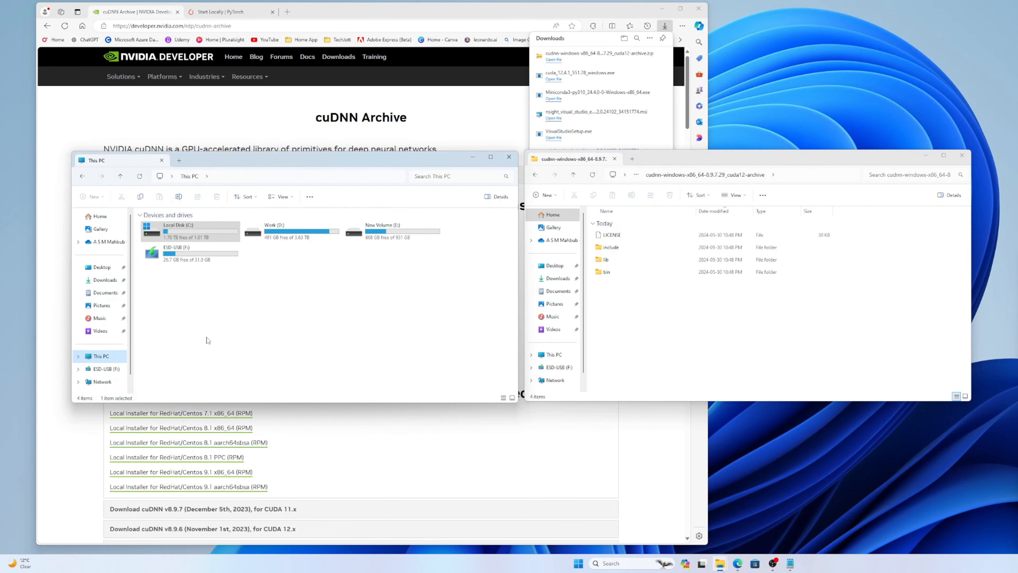
click(206, 233)
double_click(205, 233)
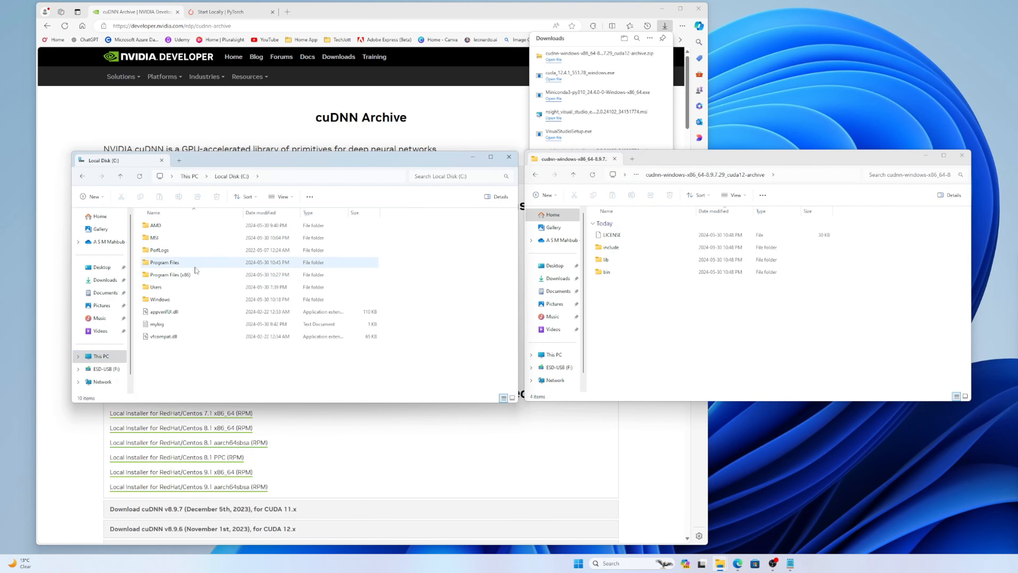
double_click(182, 263)
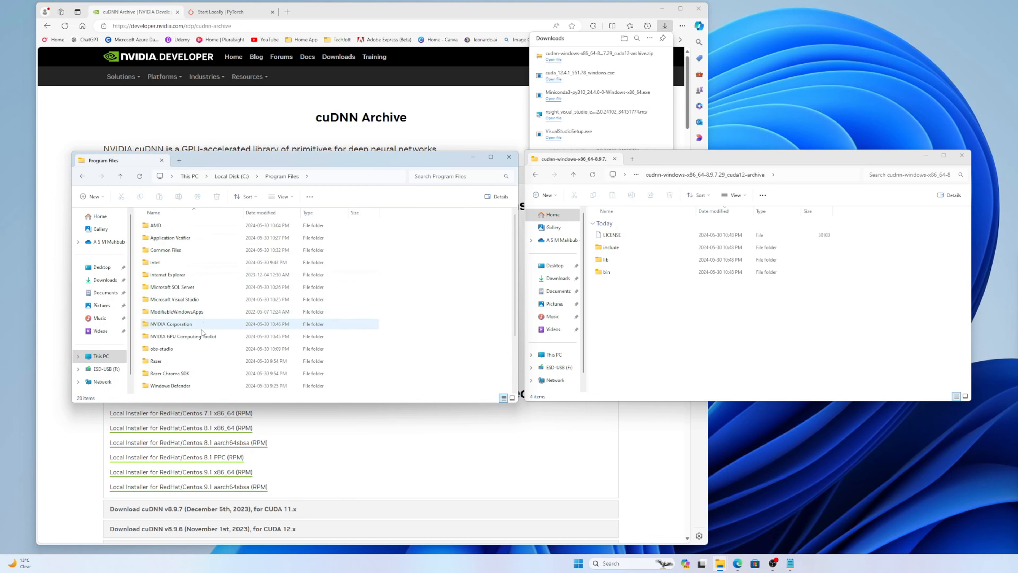
double_click(176, 339)
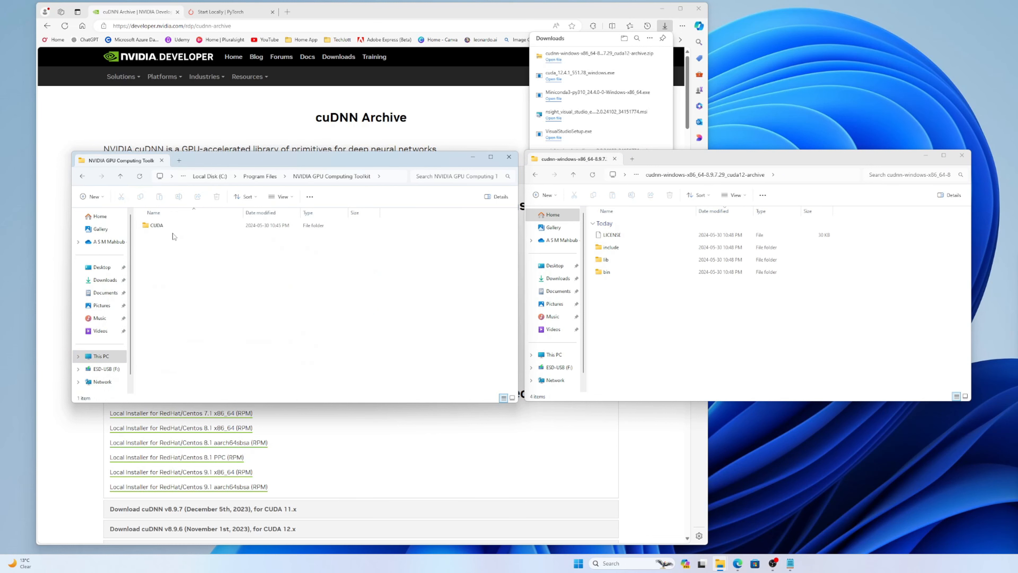
double_click(160, 226)
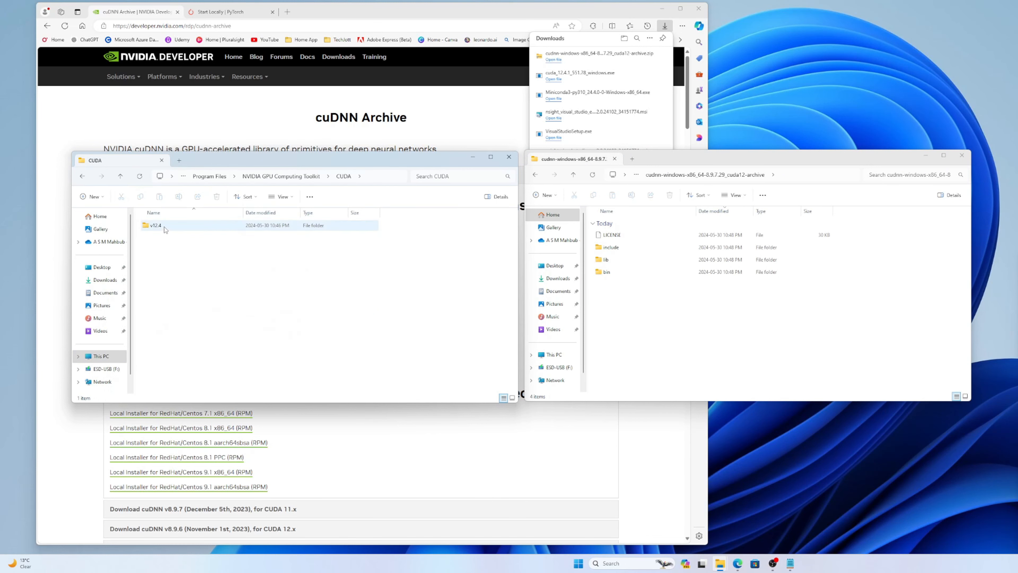
double_click(159, 227)
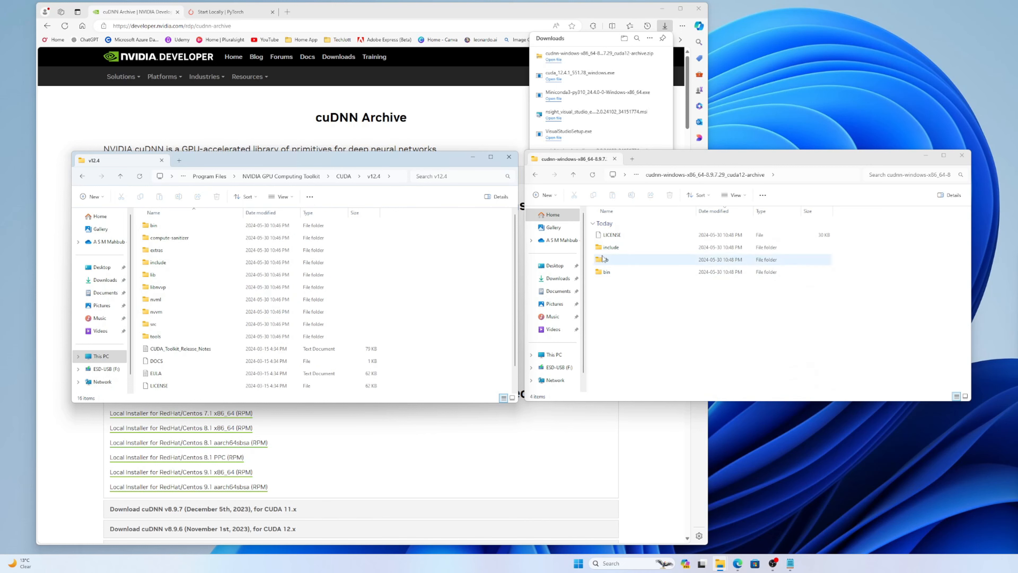
Step: Open the include folder in both the CUDA v12.4 window and the extracted cuDNN window
click(610, 252)
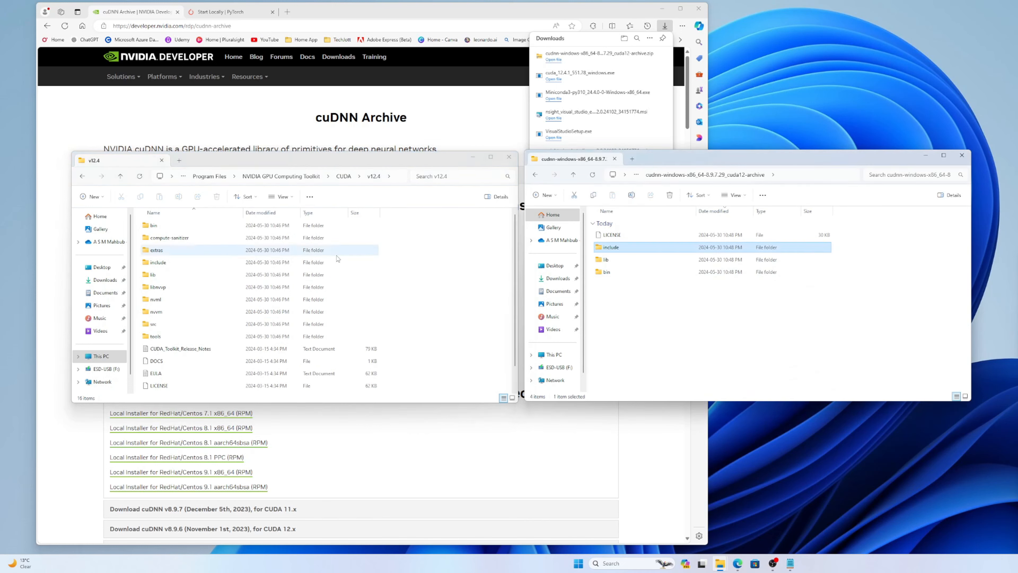
click(177, 263)
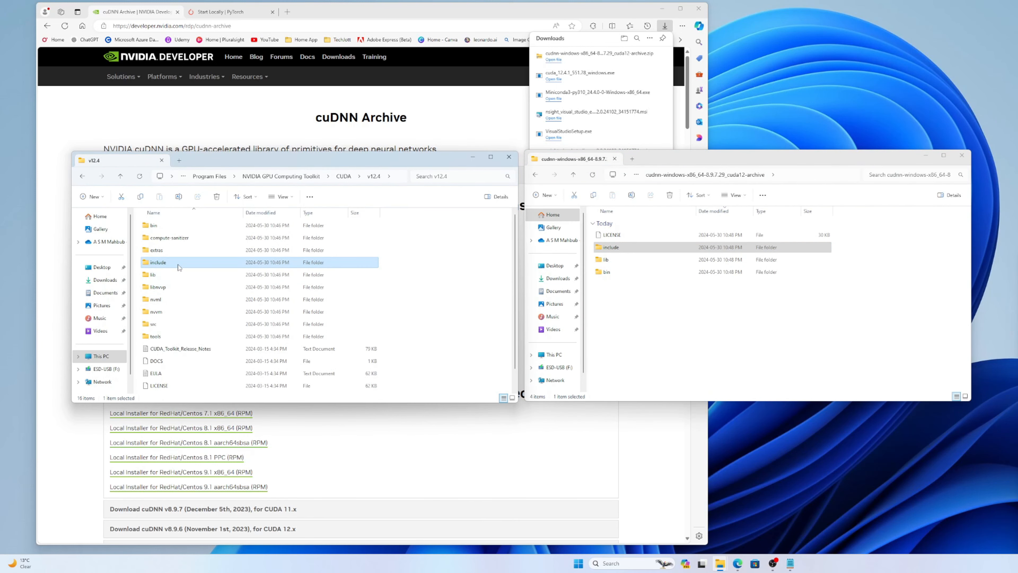
double_click(190, 265)
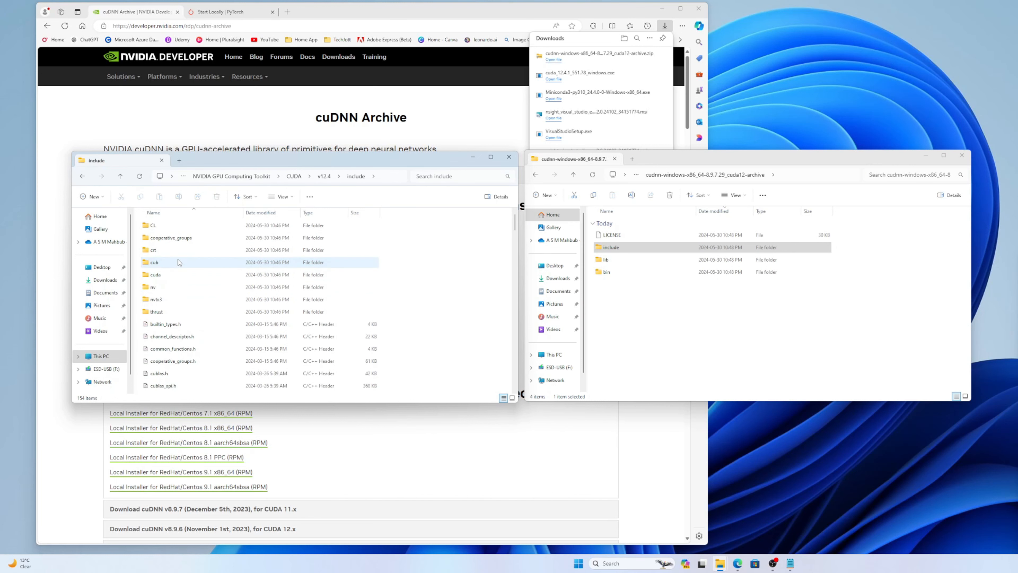
click(606, 248)
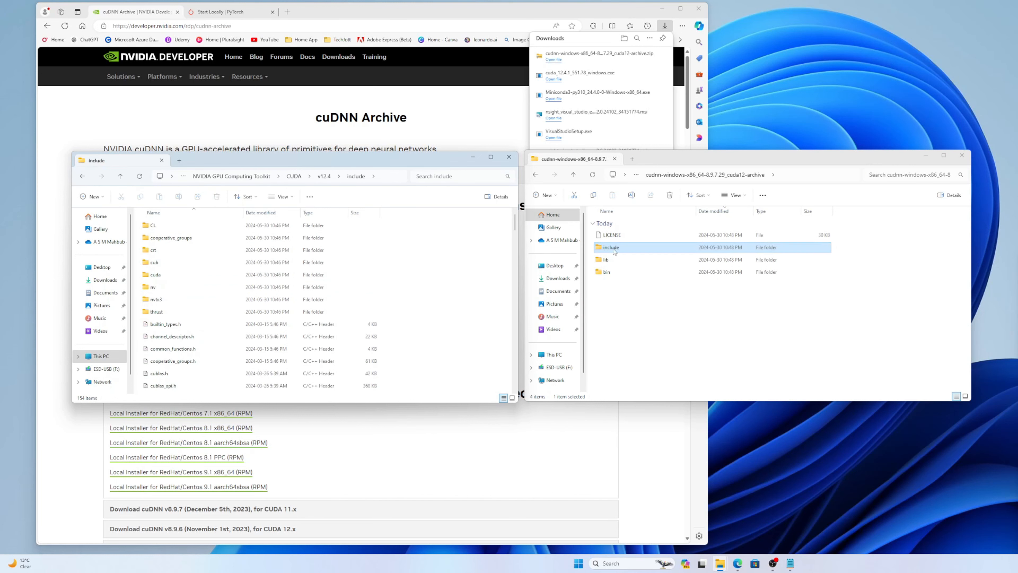
click(606, 251)
double_click(607, 250)
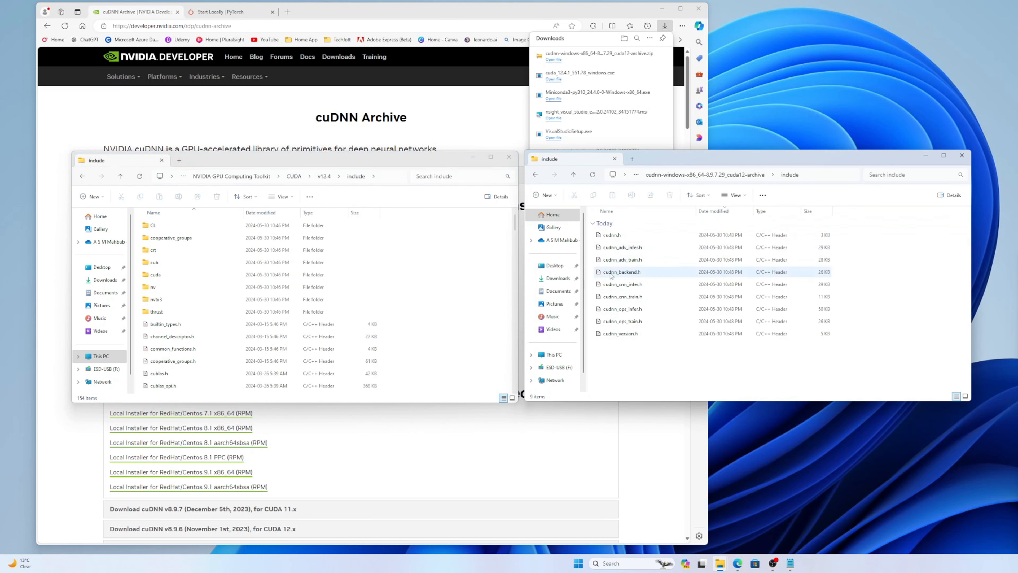
Step: Copy all header files from the cuDNN include folder into the CUDA v12.4 include folder, granting administrator permission
drag(623, 366, 628, 240)
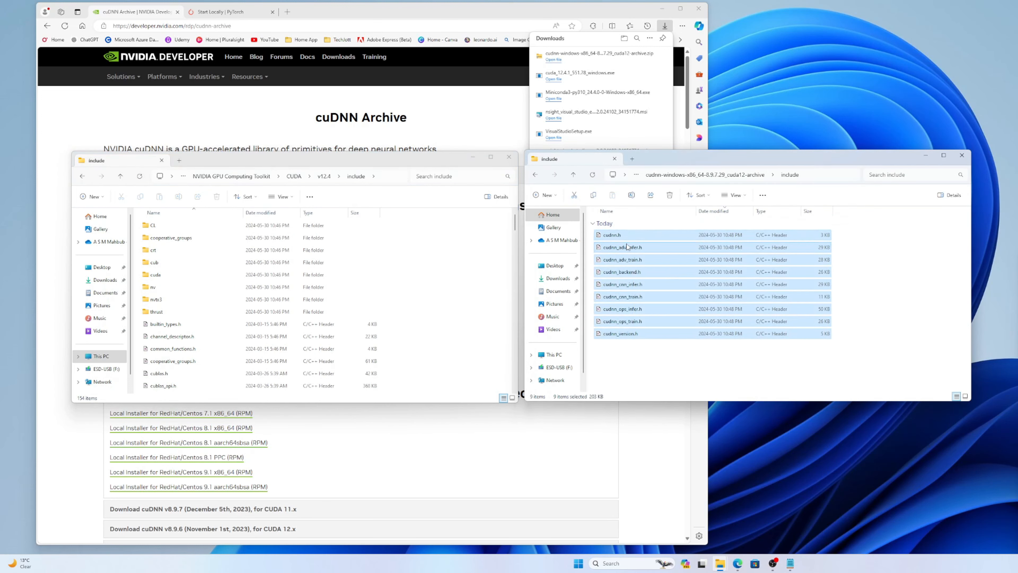
right_click(628, 247)
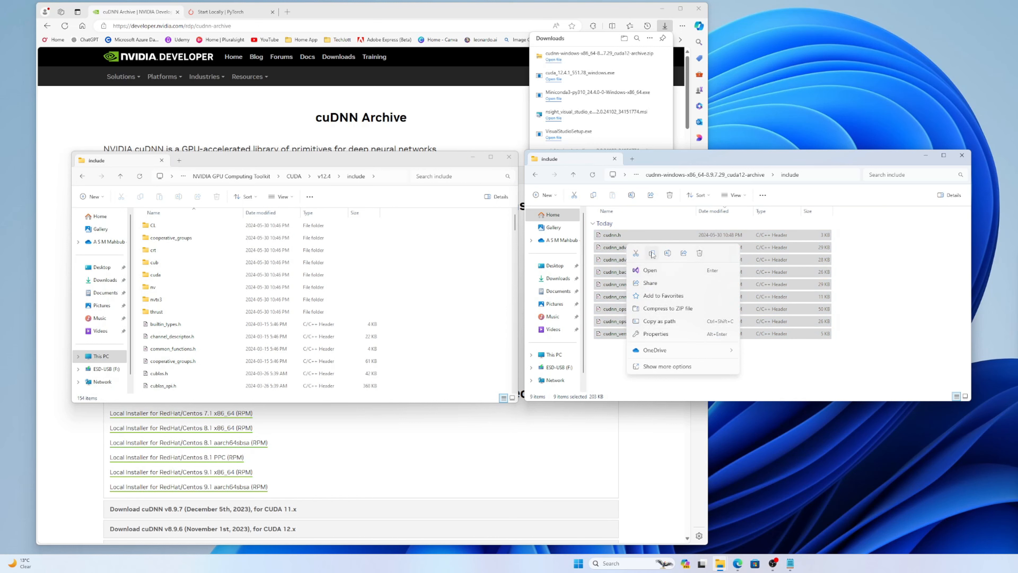
click(652, 254)
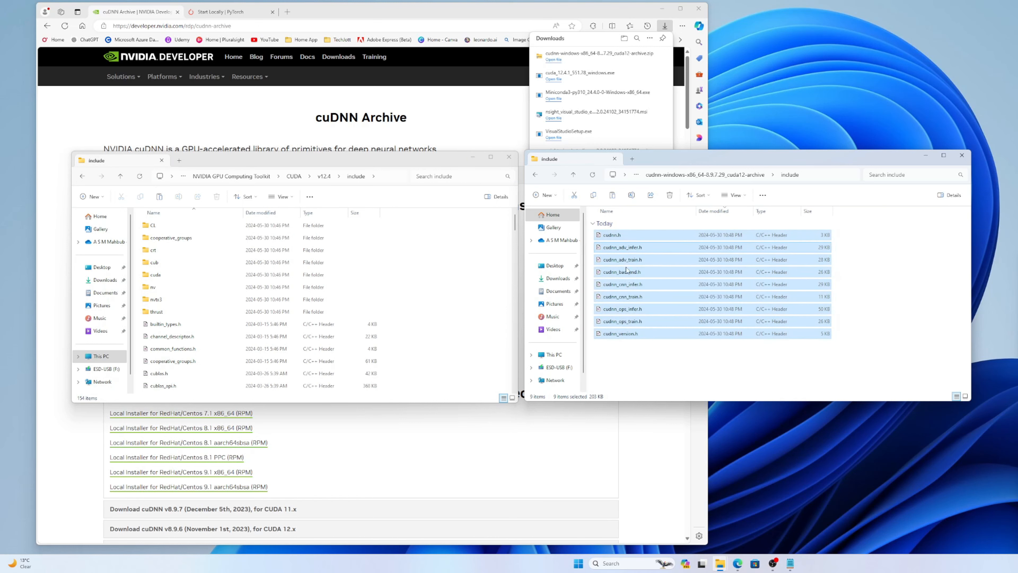
click(425, 277)
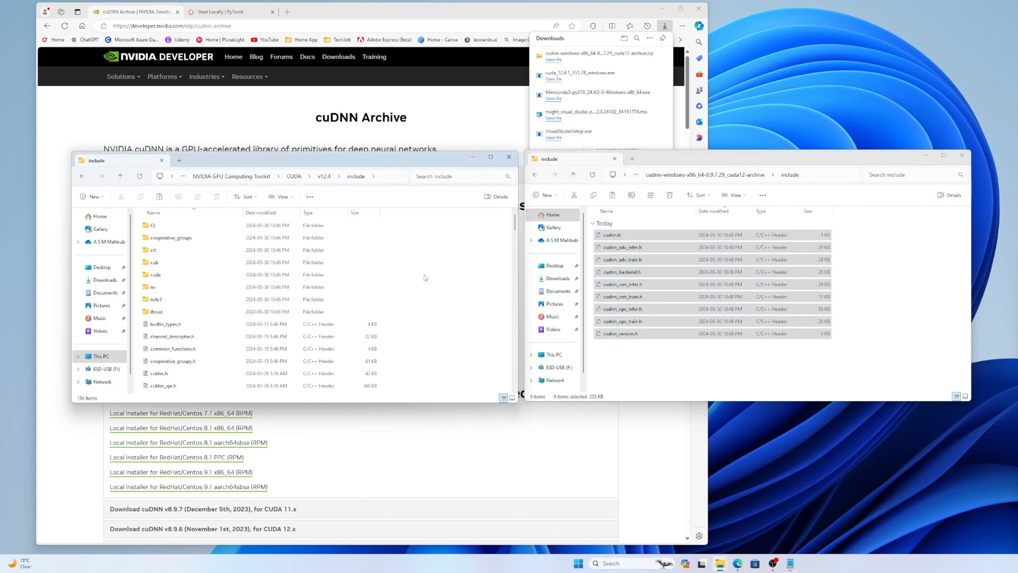
right_click(420, 251)
click(434, 260)
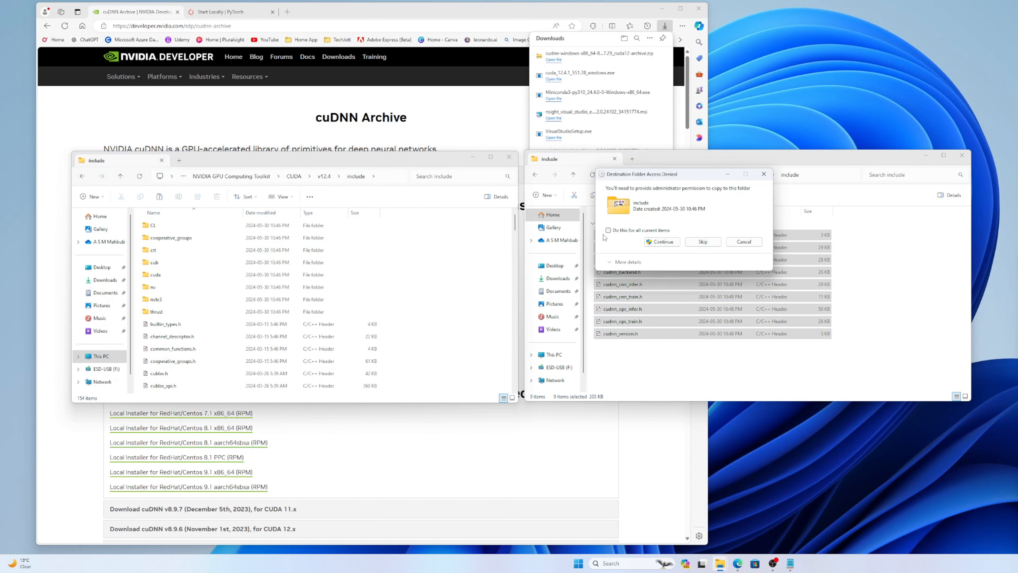
click(662, 242)
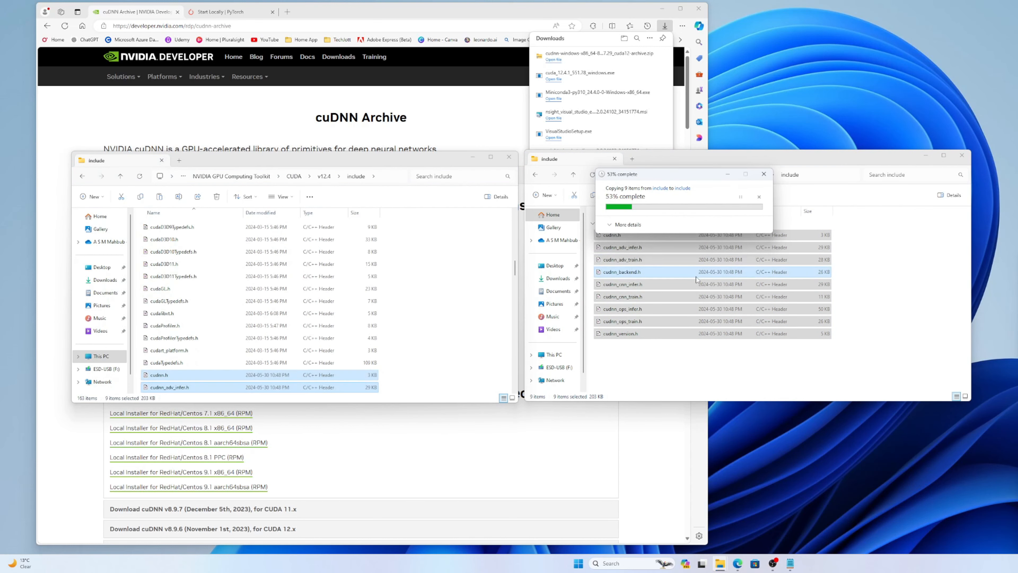
Step: Leave the include folders and open lib\x64 in both the extracted cuDNN window and the CUDA v12.4 window
click(574, 175)
click(120, 176)
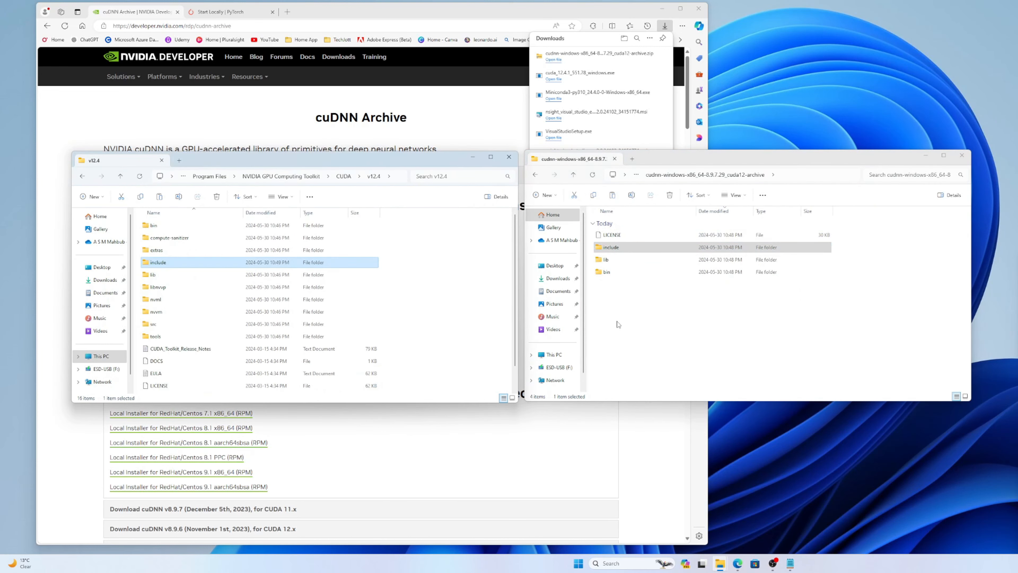
double_click(606, 260)
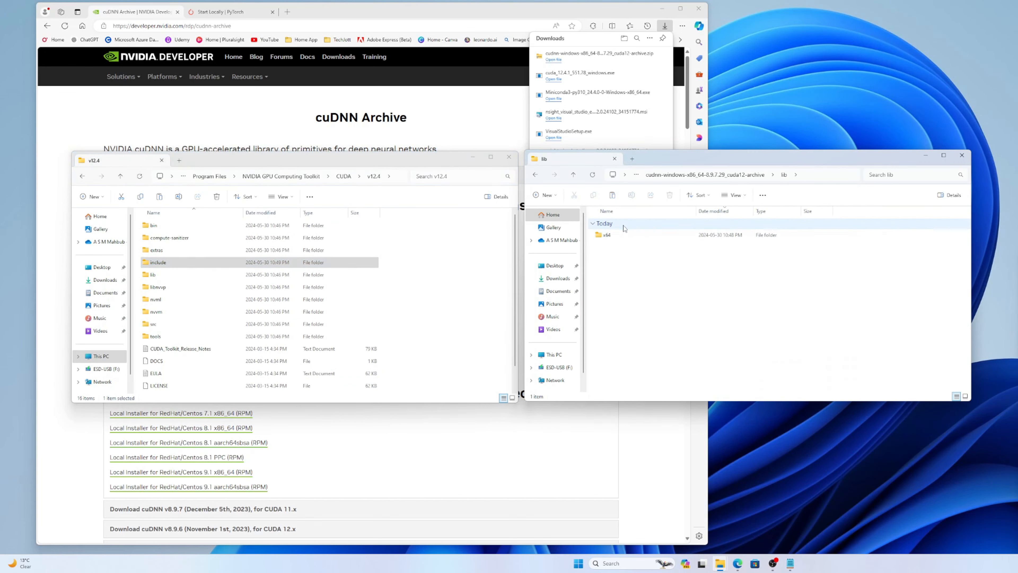
double_click(607, 235)
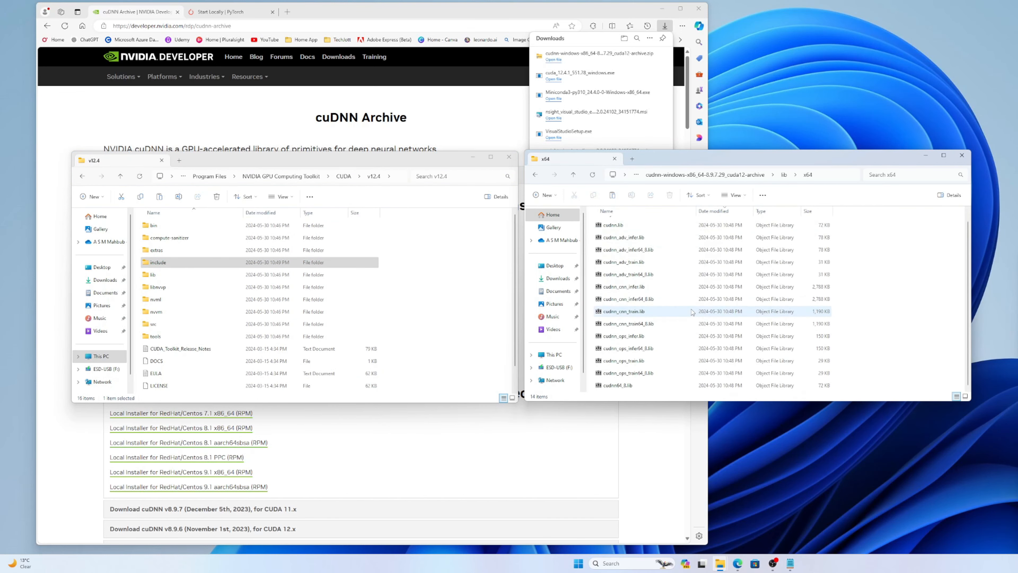
double_click(160, 276)
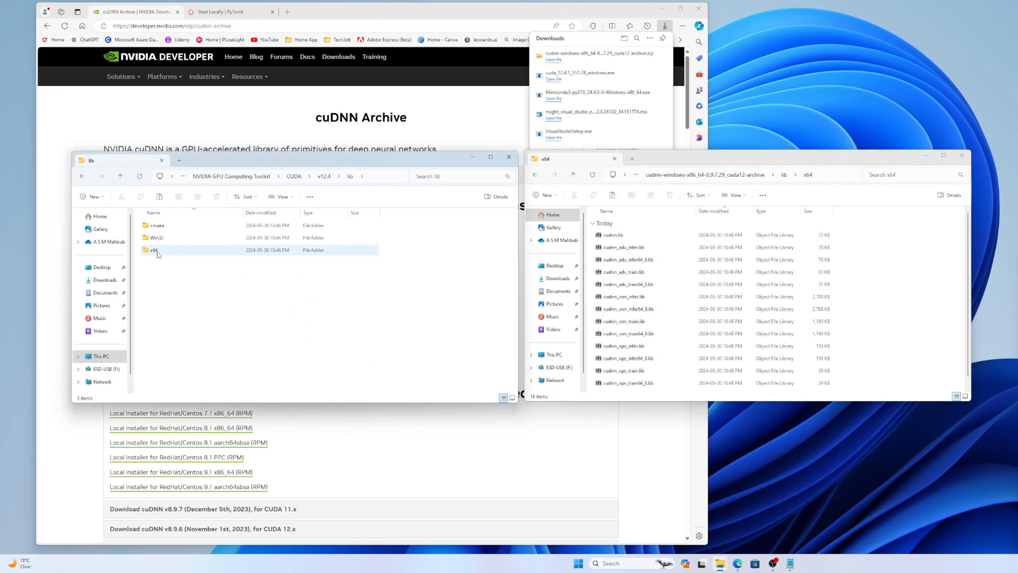
double_click(155, 251)
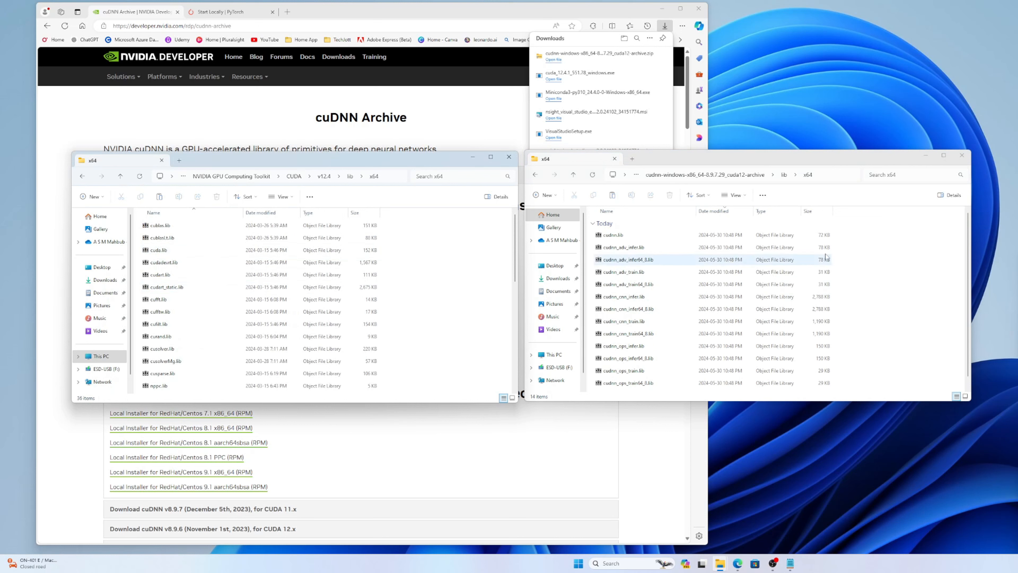
Step: Copy all library files from cuDNN's lib\x64 into CUDA v12.4's lib\x64 with administrator permission for all items
click(843, 224)
click(878, 256)
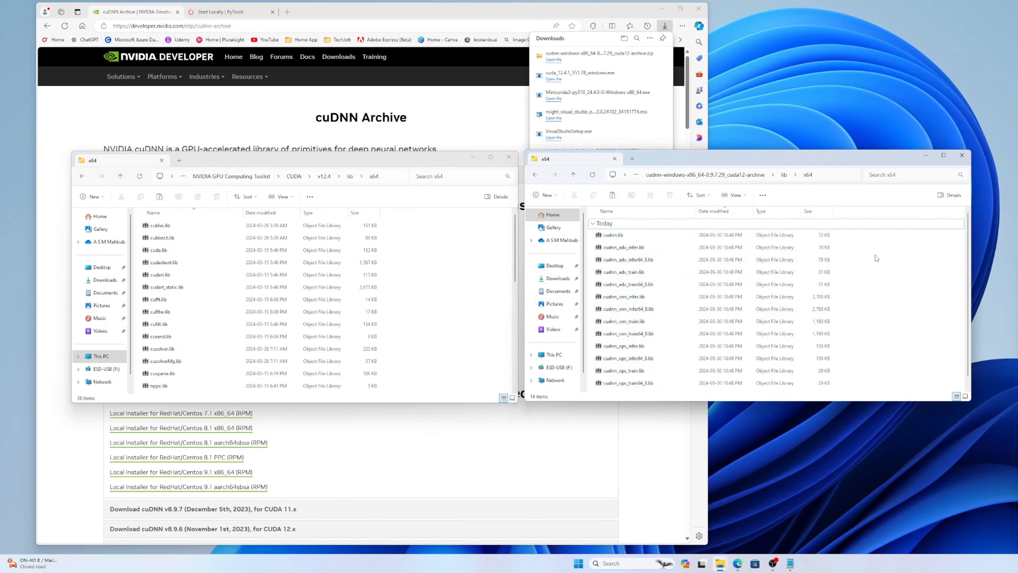
drag(862, 237, 695, 443)
right_click(634, 327)
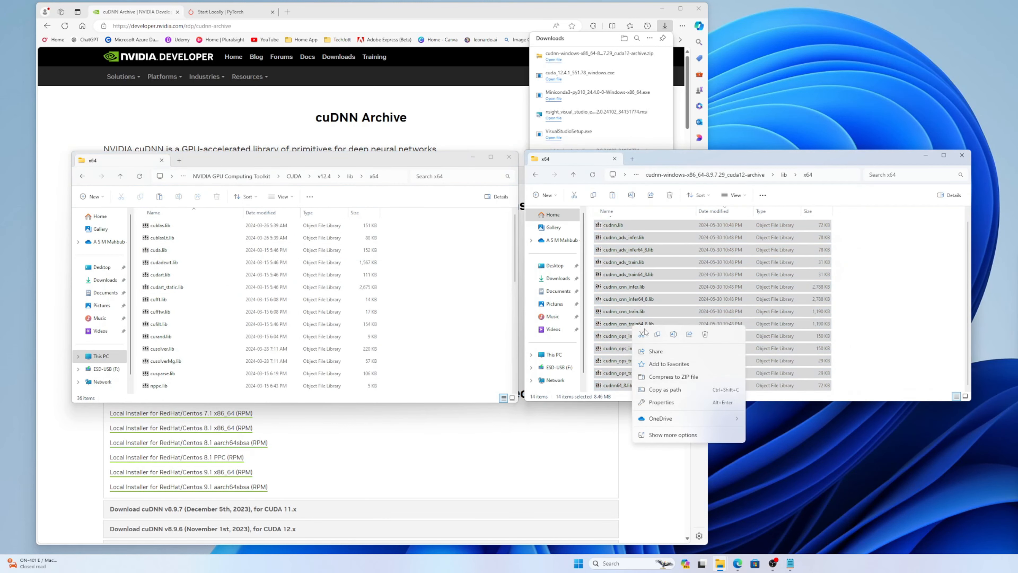
click(659, 338)
right_click(438, 268)
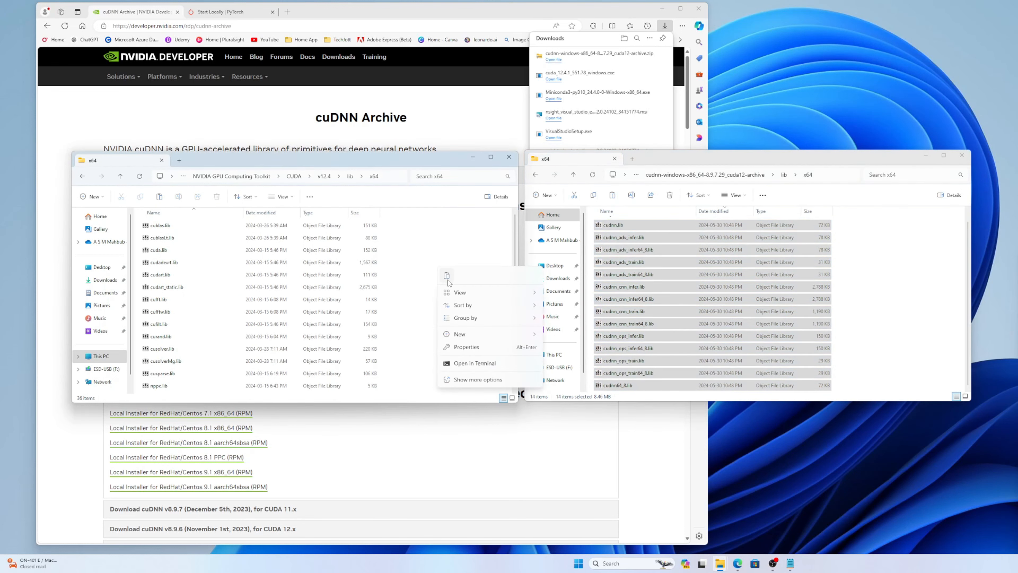
click(446, 276)
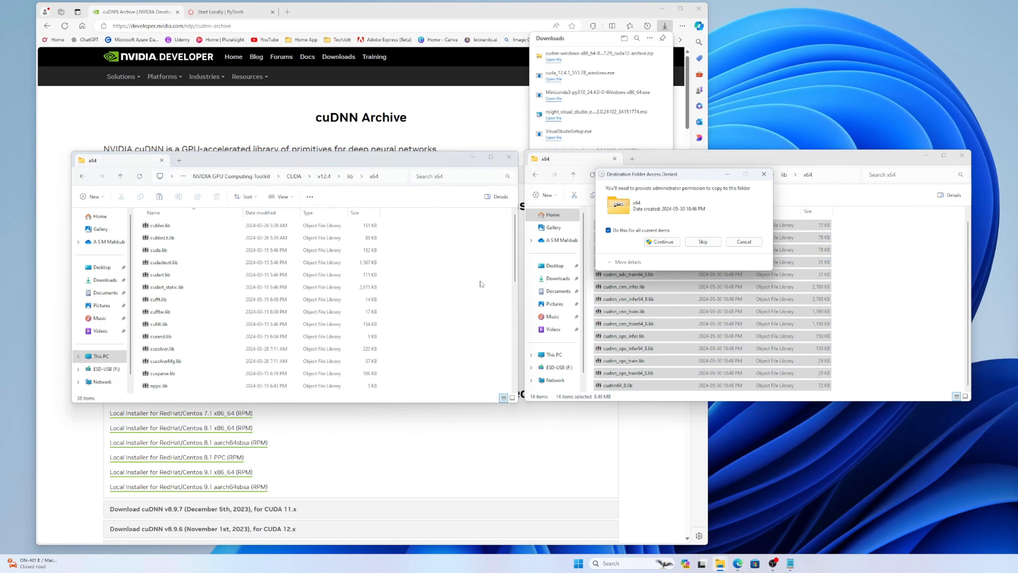
click(660, 243)
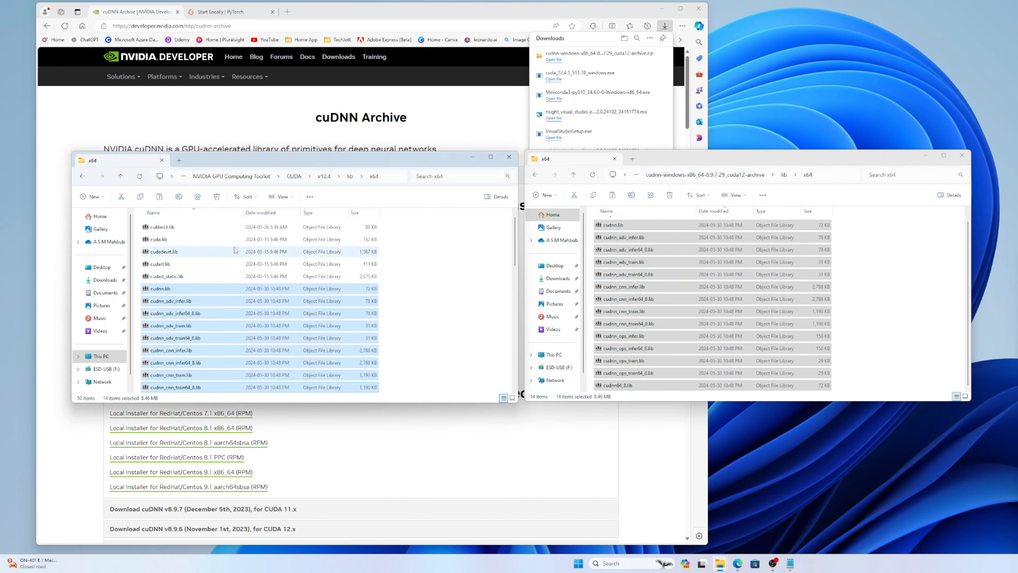
Step: Return both windows to their root folders, v12.4 and the extracted cuDNN archive, and open the bin folder in each
click(120, 177)
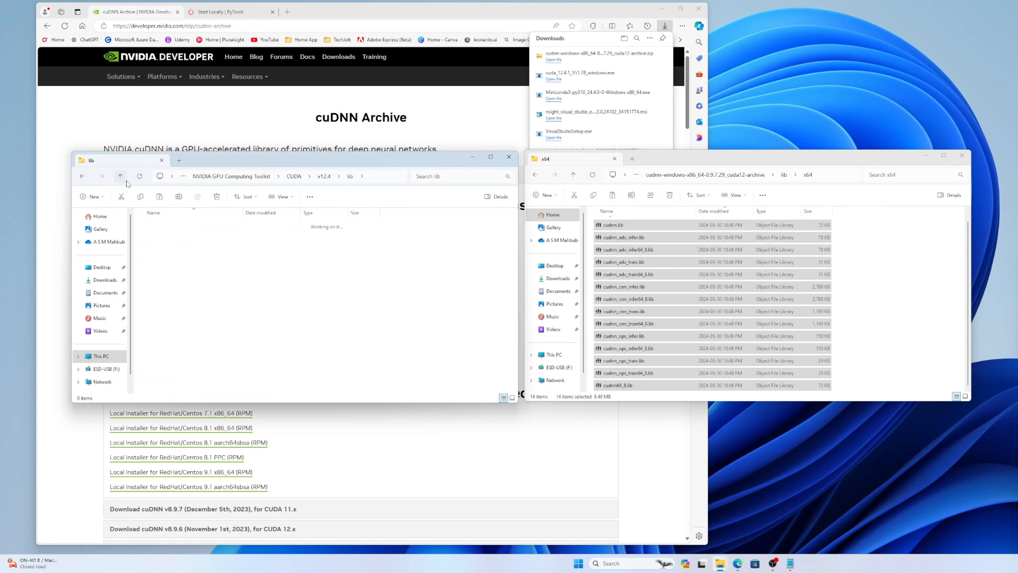
click(121, 177)
click(573, 174)
click(573, 175)
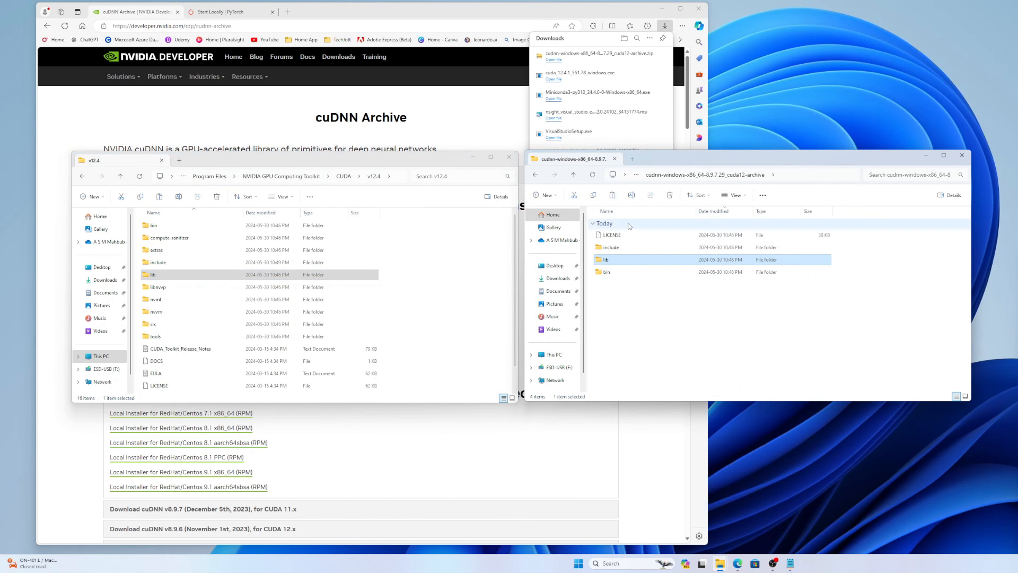
double_click(154, 226)
double_click(607, 272)
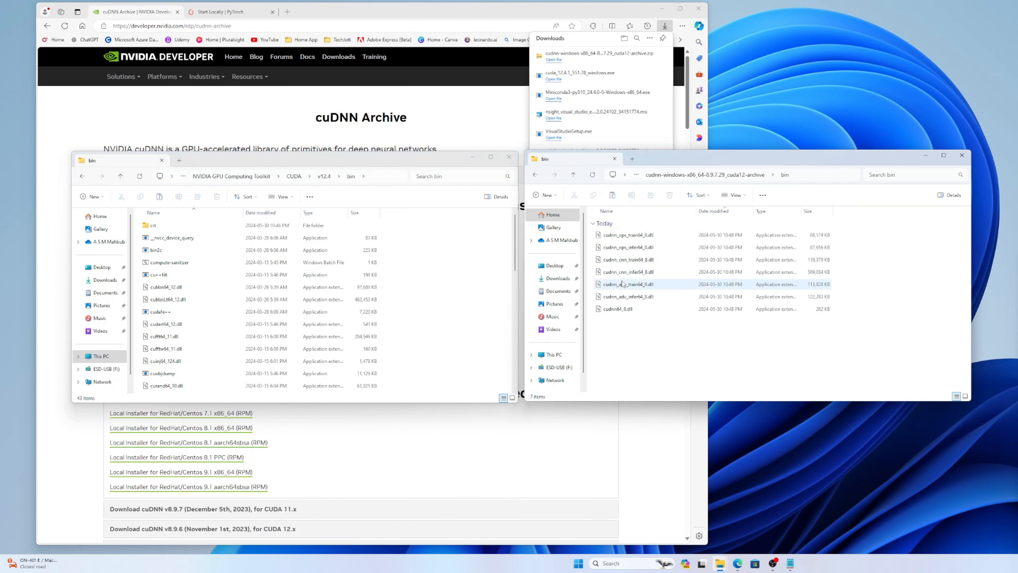
Step: Copy all DLL files from the cuDNN bin folder into the CUDA v12.4 bin folder with administrator permission for all items
drag(616, 355, 644, 229)
right_click(643, 251)
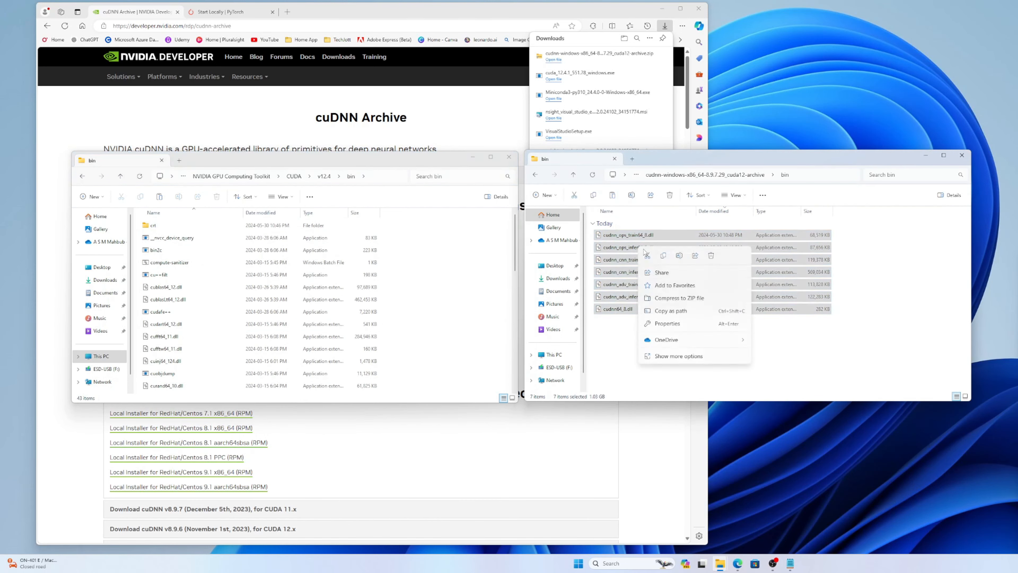
click(663, 256)
click(464, 295)
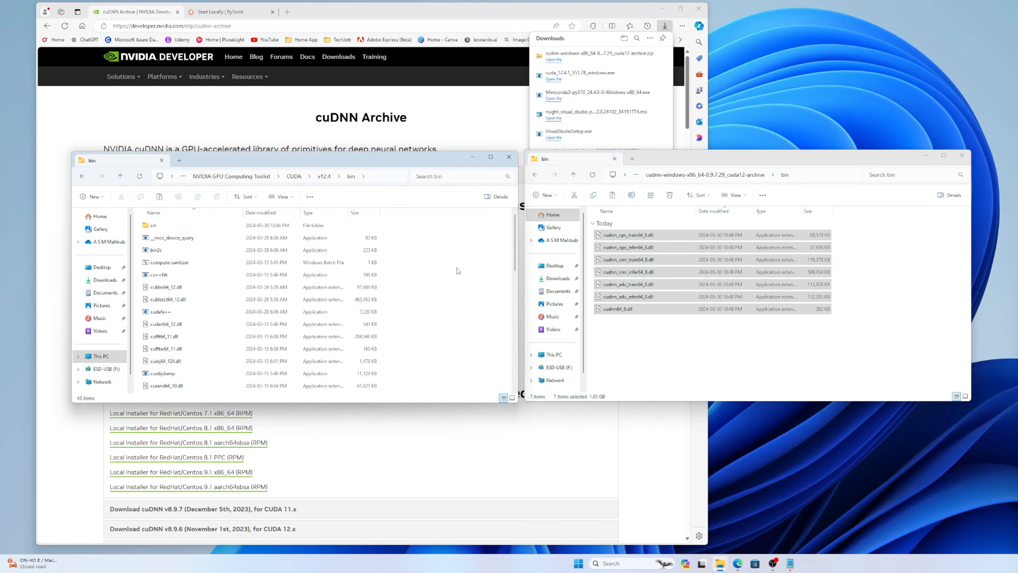
right_click(464, 289)
click(466, 278)
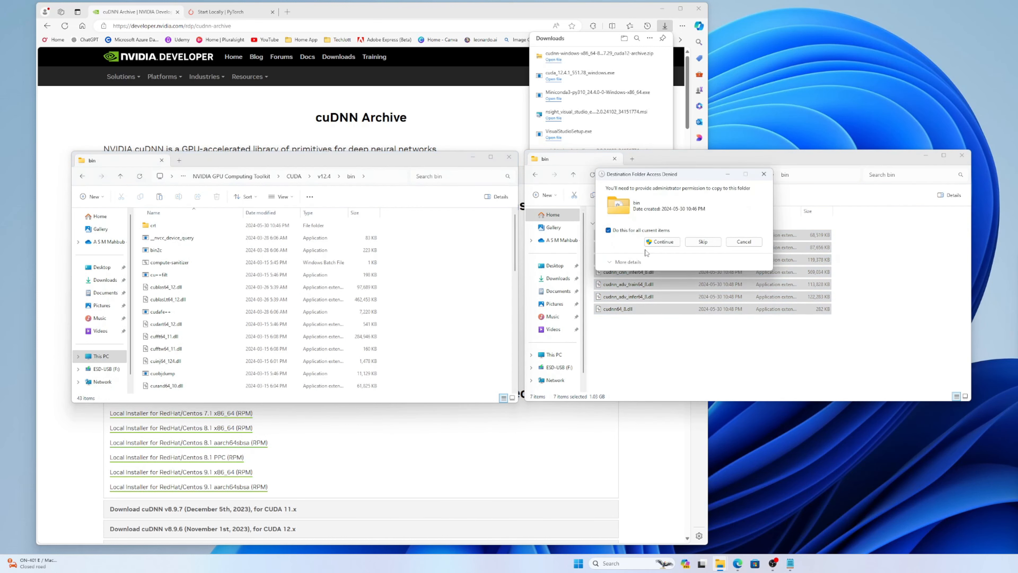
click(661, 241)
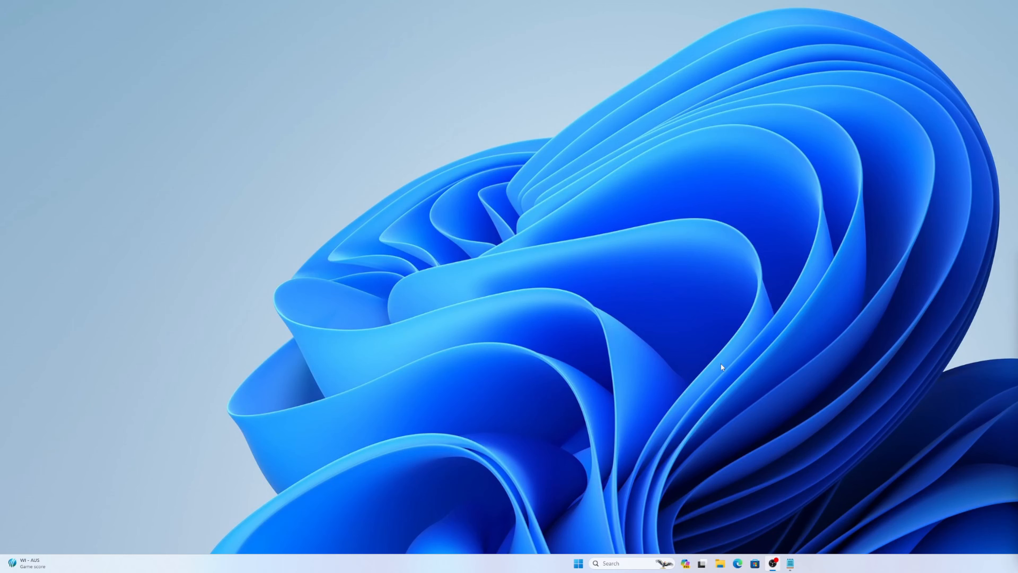
Step: Switch to Microsoft Edge, search for "tensorrt" and reach the NVIDIA TensorRT Download page through the Get Started result in a new tab
click(738, 563)
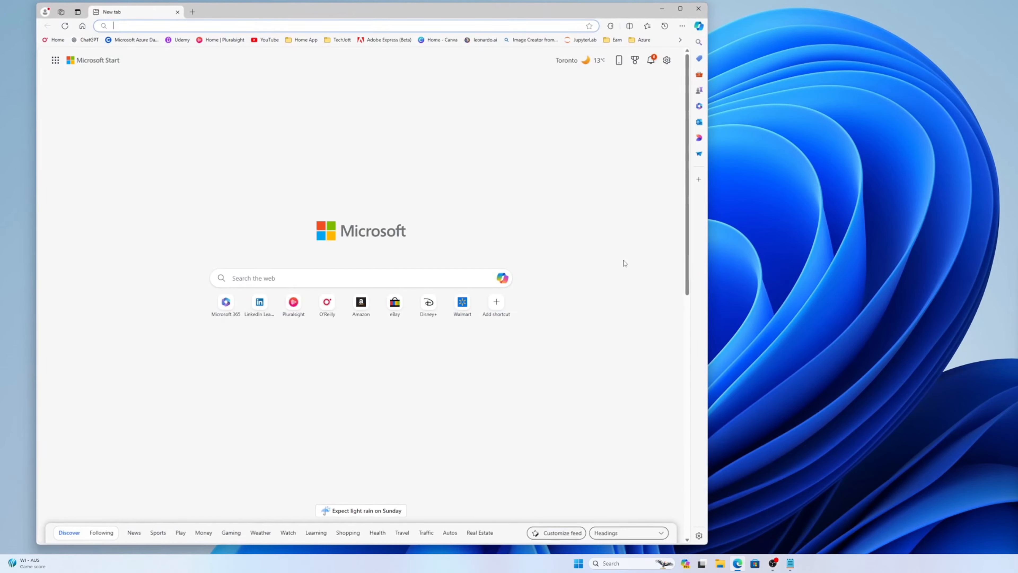
click(389, 23)
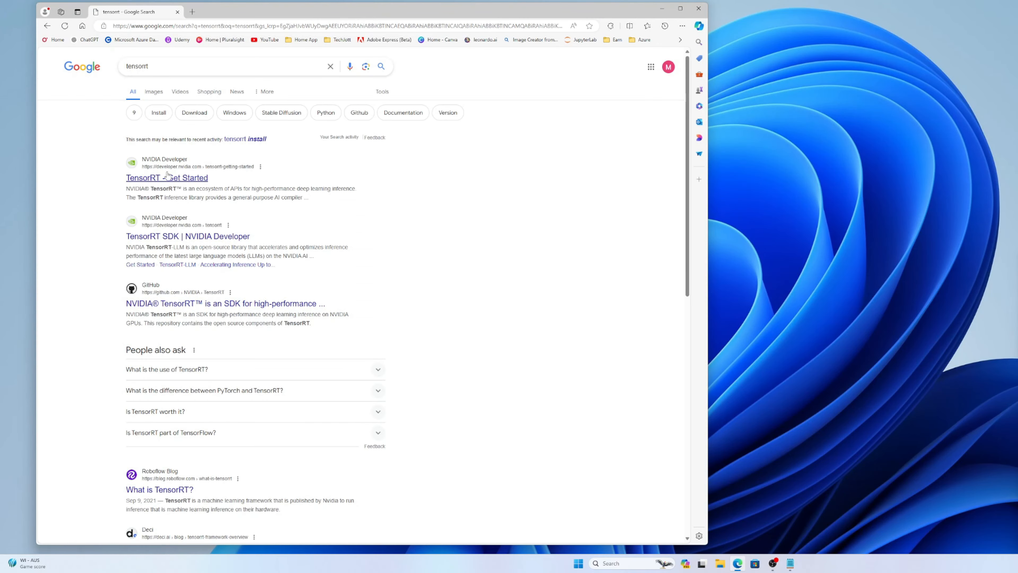
right_click(161, 178)
click(180, 188)
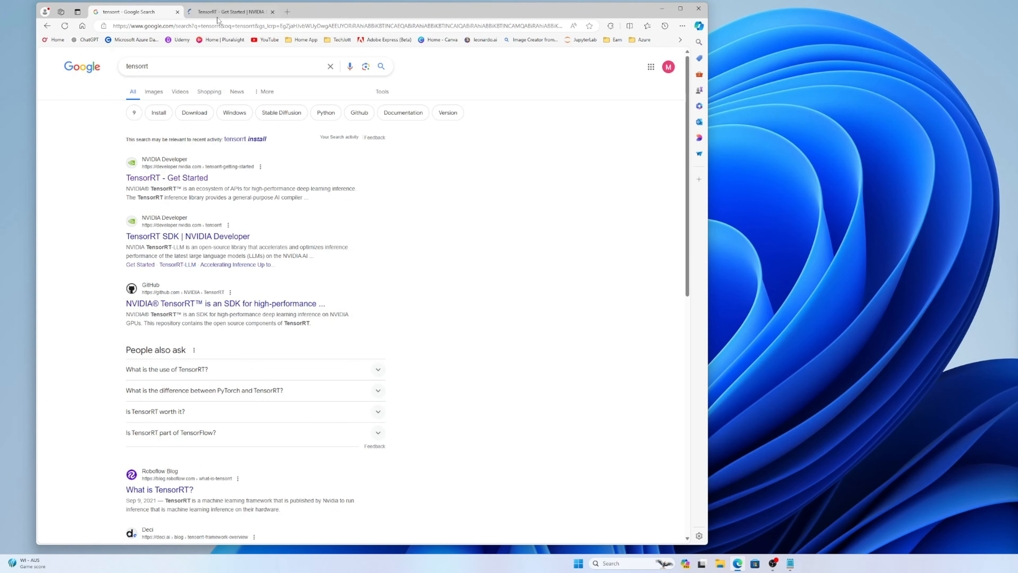
click(225, 12)
scroll(405, 199, down, 4)
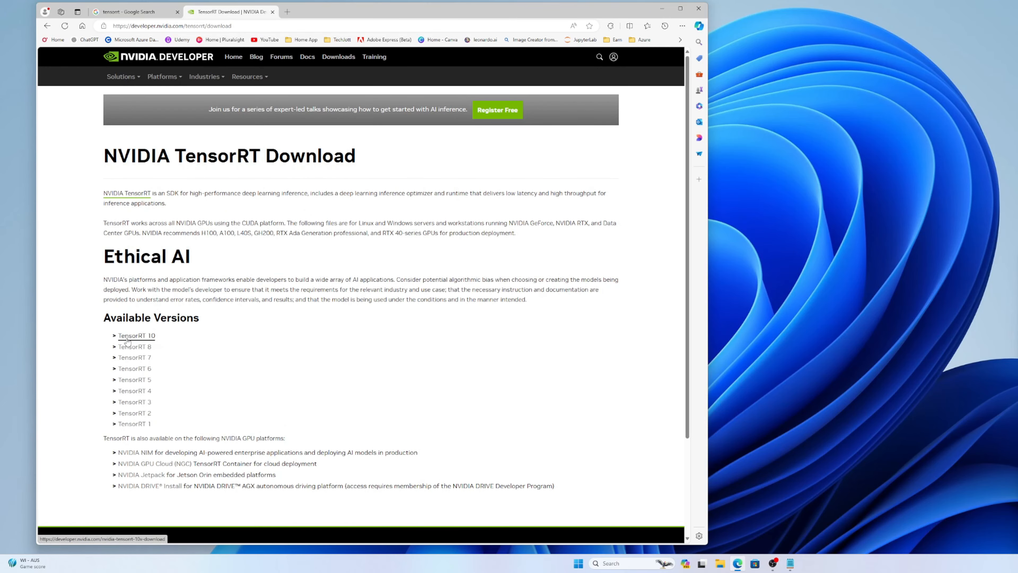
Step: Under TensorRT 10, accept the license agreement and download the TensorRT 10.0 GA ZIP package for Windows 10 and CUDA 12.0 to 12.4
click(133, 336)
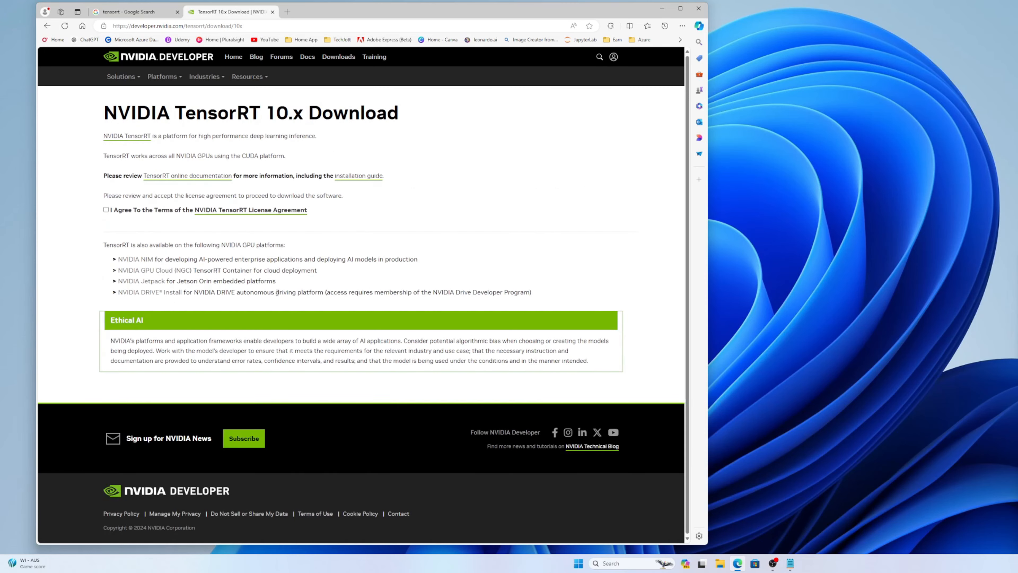
click(105, 209)
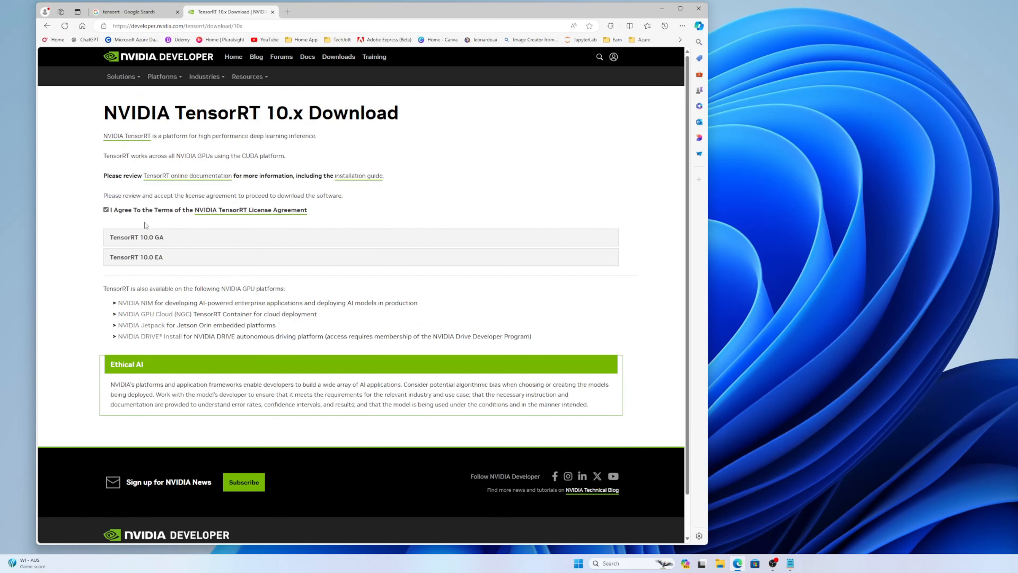
click(153, 238)
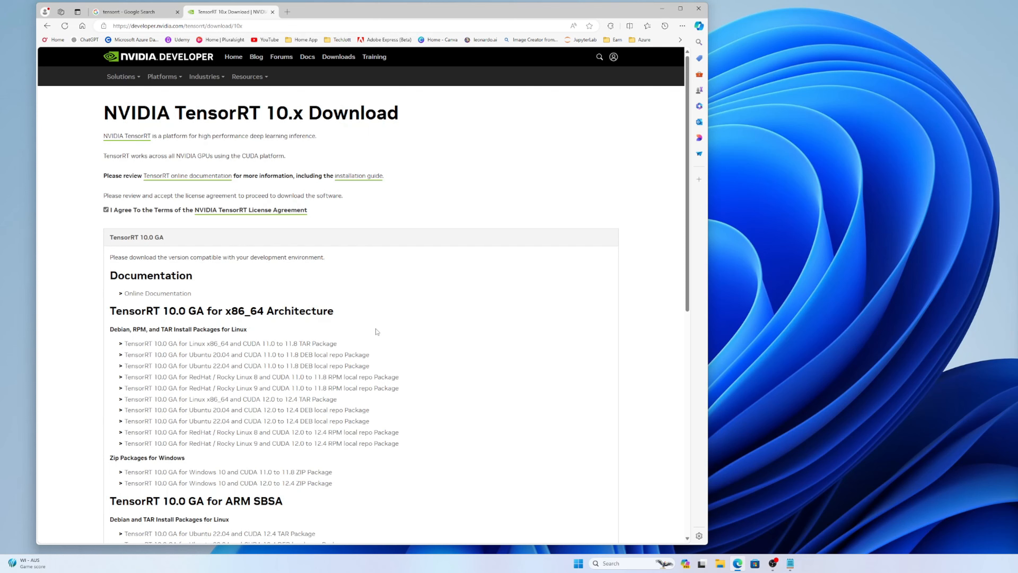
scroll(377, 331, down, 3)
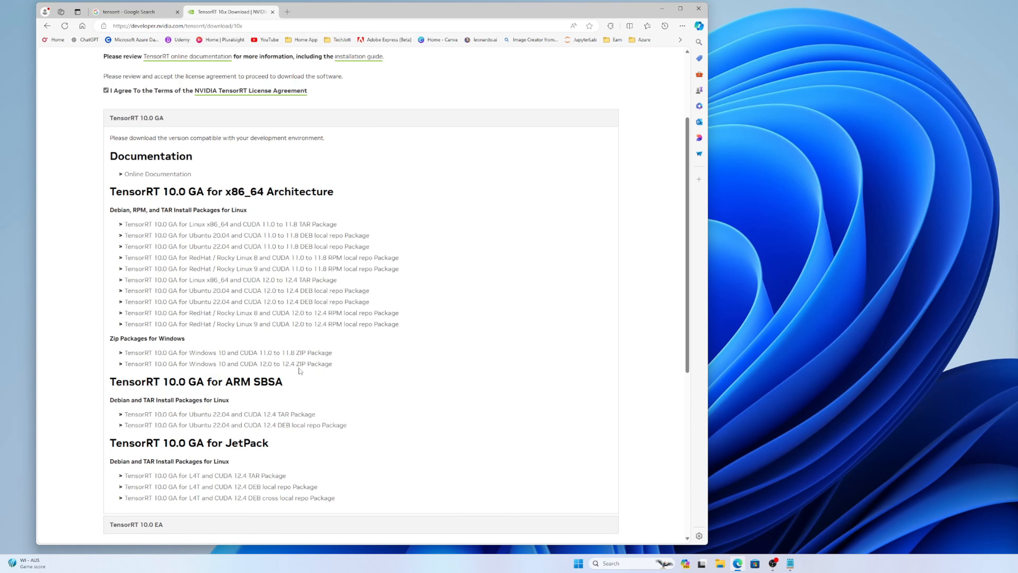
click(282, 365)
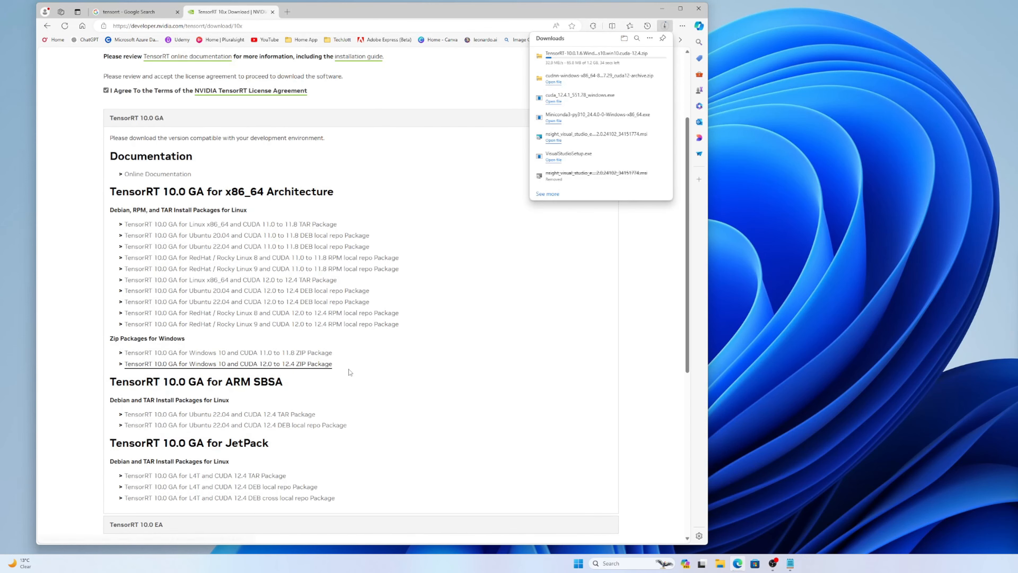
Step: In the Google search tab, search for "install tensorrt windows" and open NVIDIA's TensorRT Installation Guide
scroll(137, 87, up, 3)
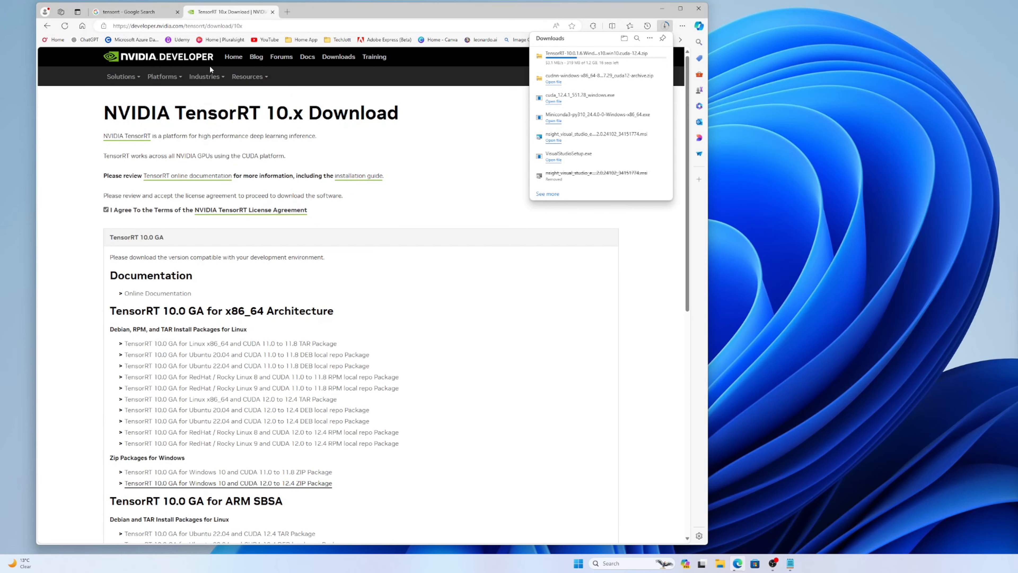
click(171, 11)
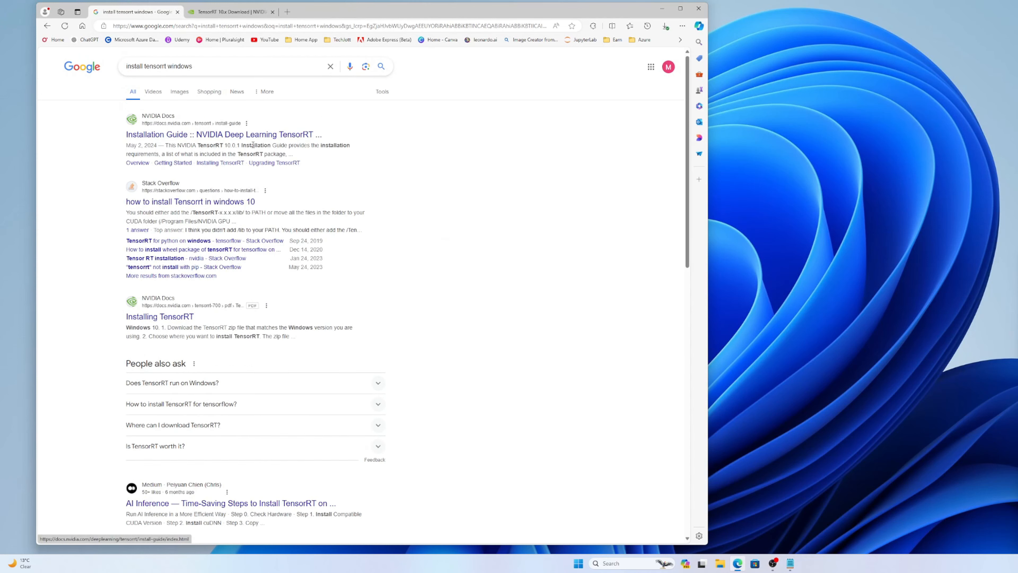
click(258, 132)
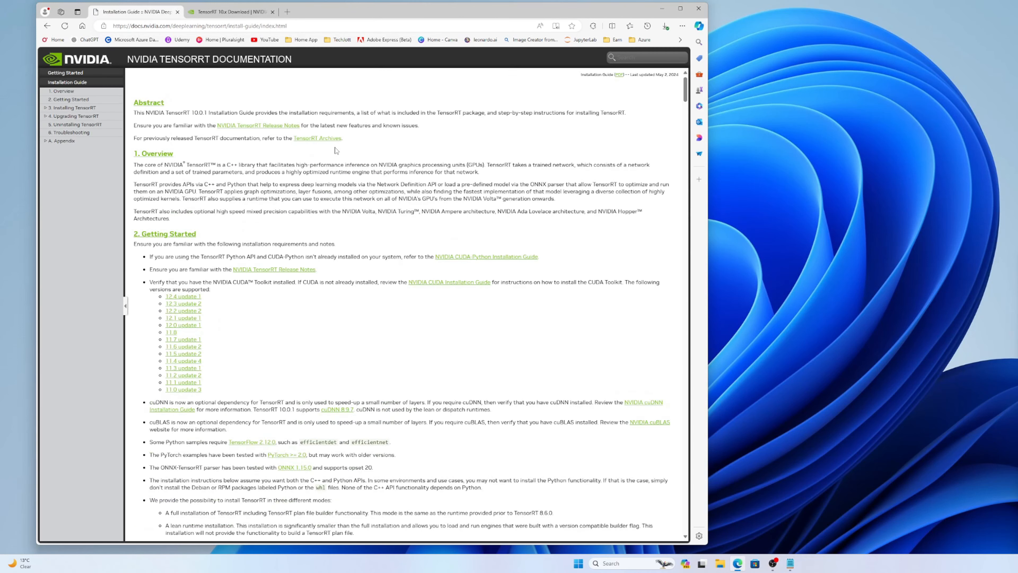
Step: Show the downloaded TensorRT 10.0.1.6 ZIP in the Downloads folder and extract all its files to the suggested location
click(665, 26)
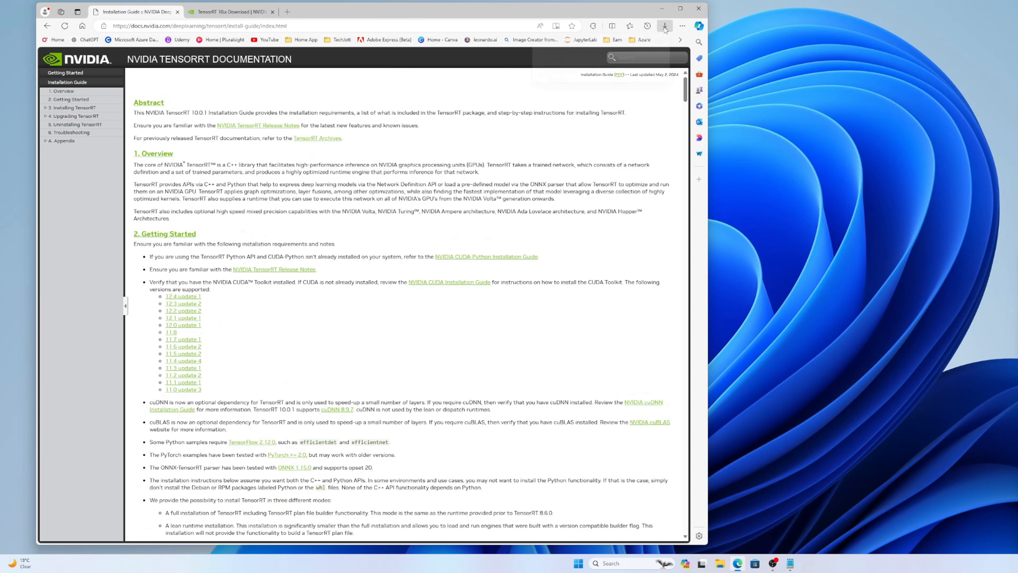
click(637, 56)
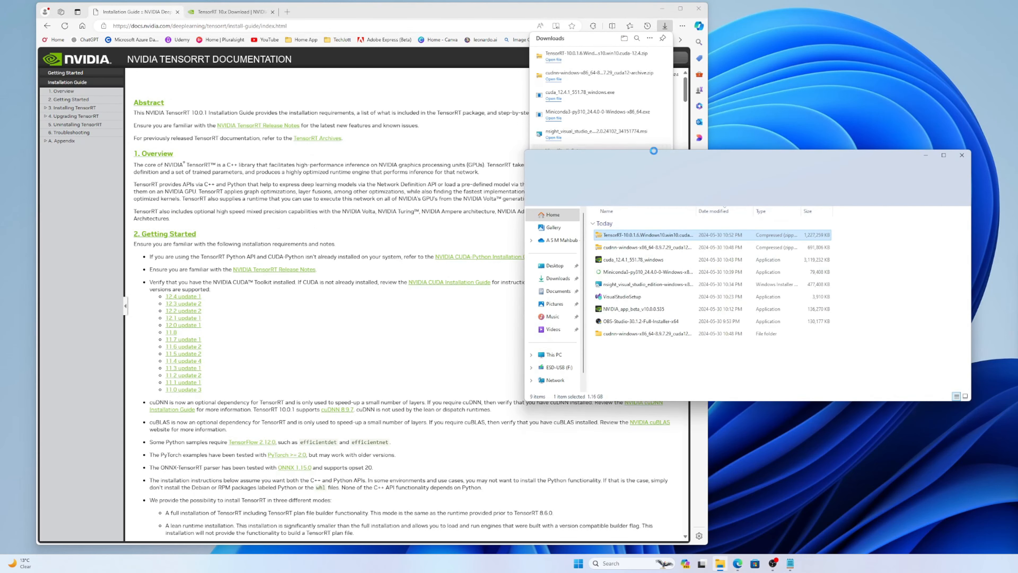
drag(732, 214, 743, 109)
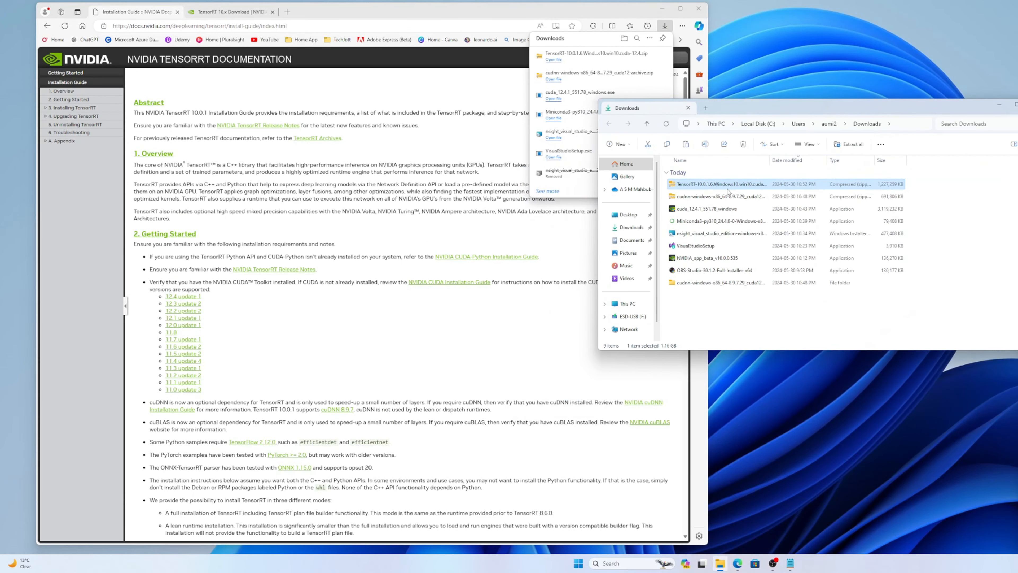
right_click(729, 185)
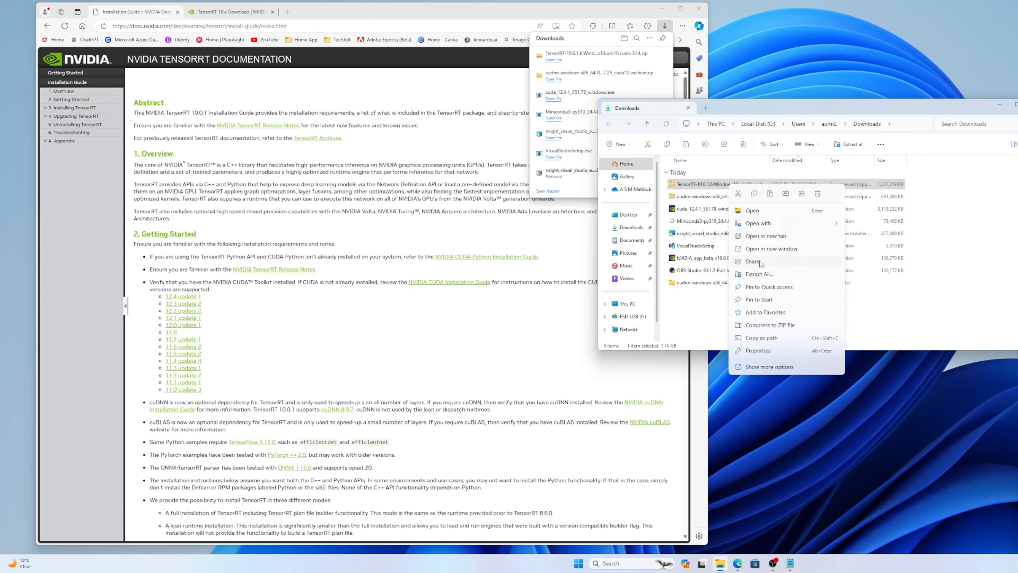
click(761, 274)
click(759, 357)
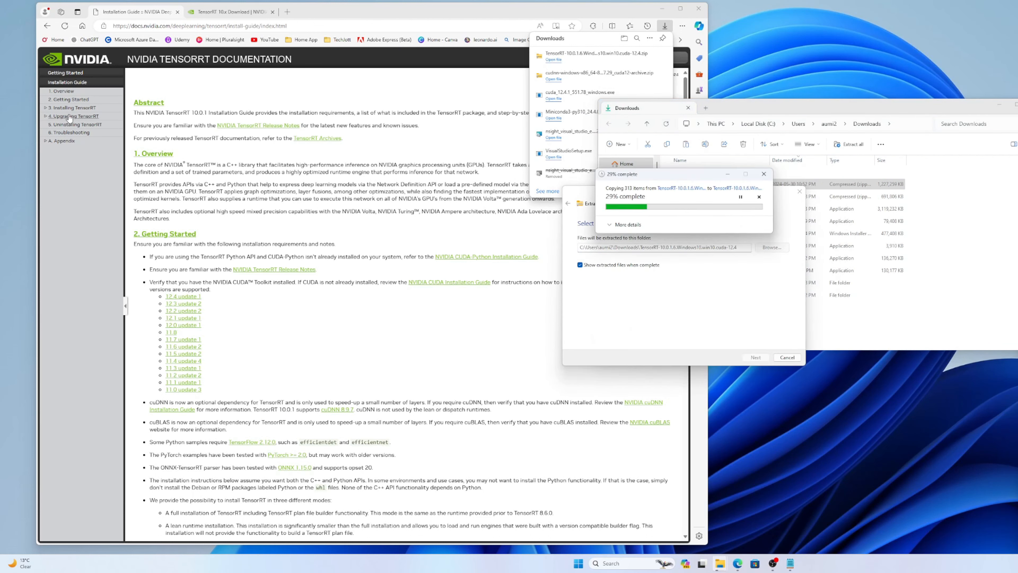
Step: In the TensorRT Installation Guide, go to Installing TensorRT and read the Zip File Installation instructions for Windows
click(51, 112)
click(64, 108)
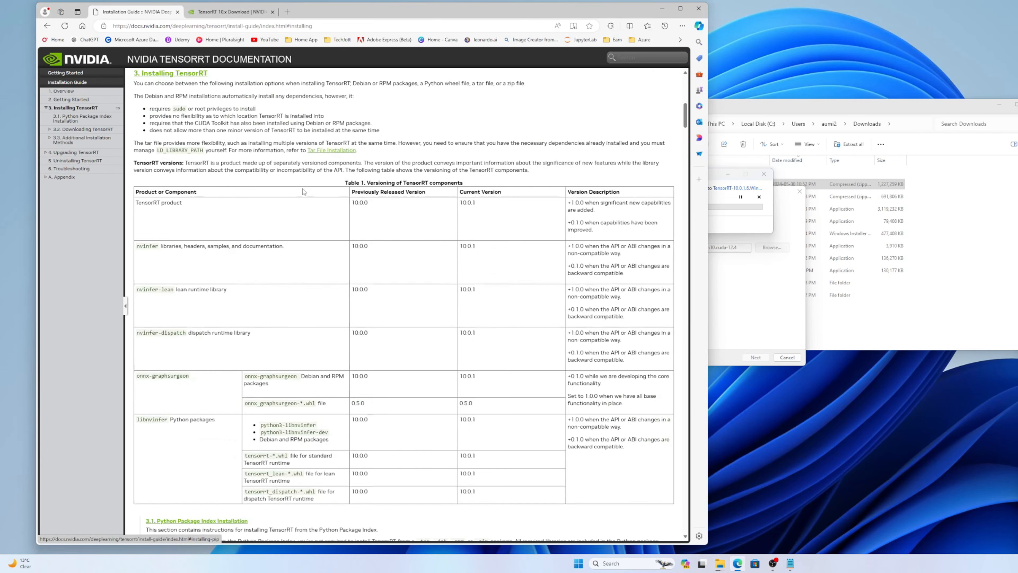
scroll(307, 190, down, 5)
scroll(307, 190, down, 1)
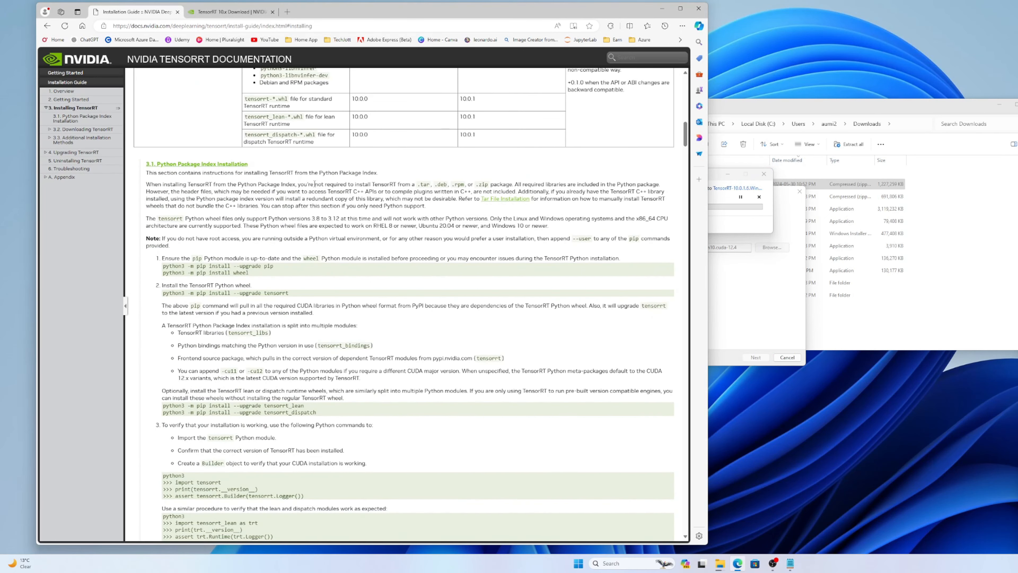
scroll(315, 192, down, 12)
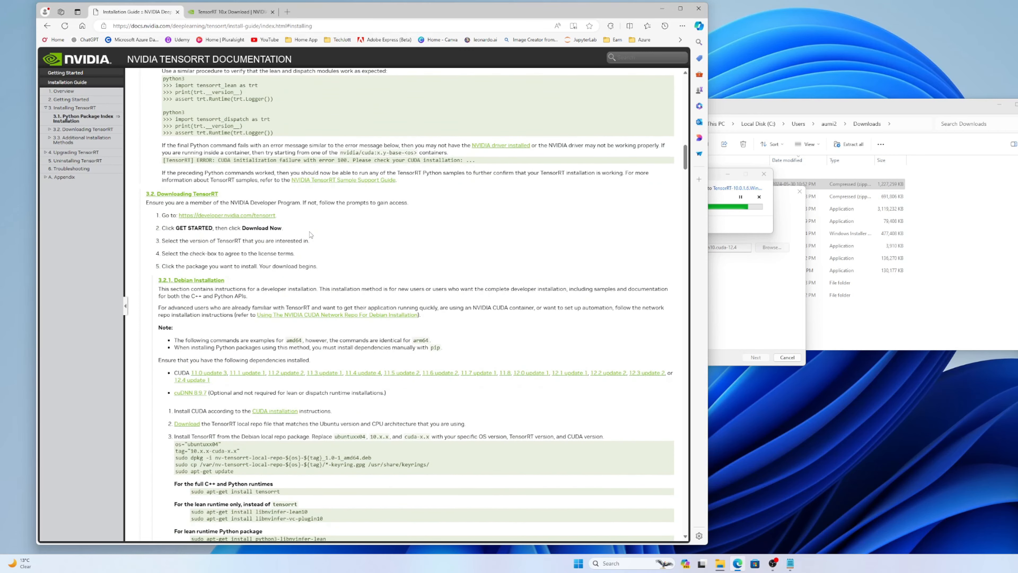
scroll(310, 235, down, 12)
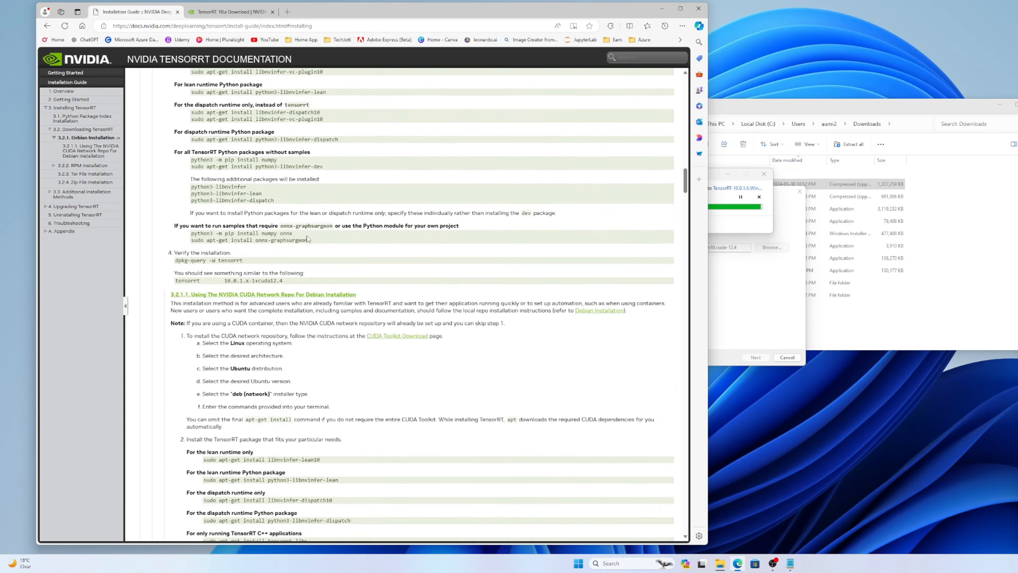
scroll(307, 239, down, 12)
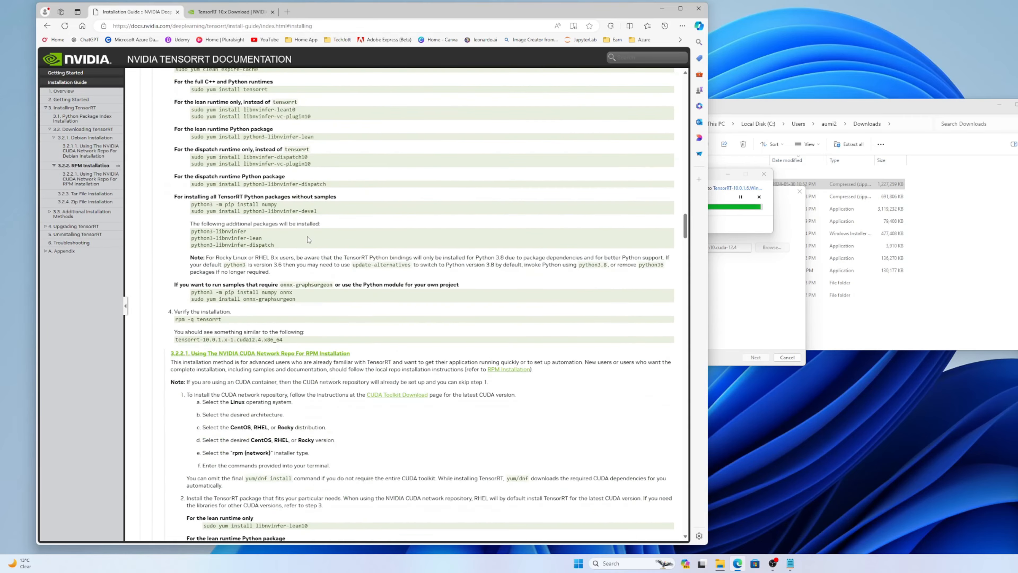
scroll(308, 239, down, 15)
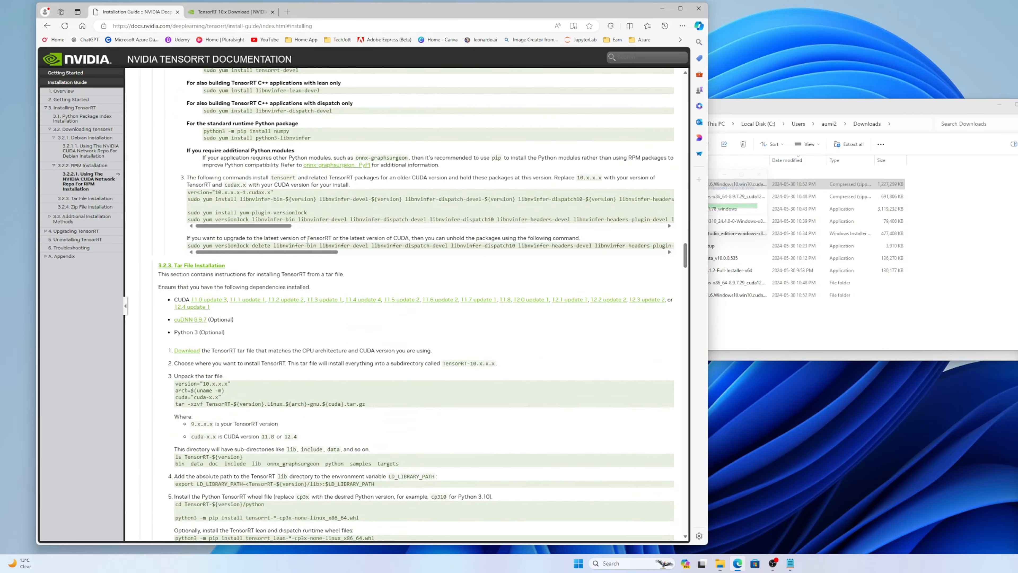
scroll(307, 239, down, 6)
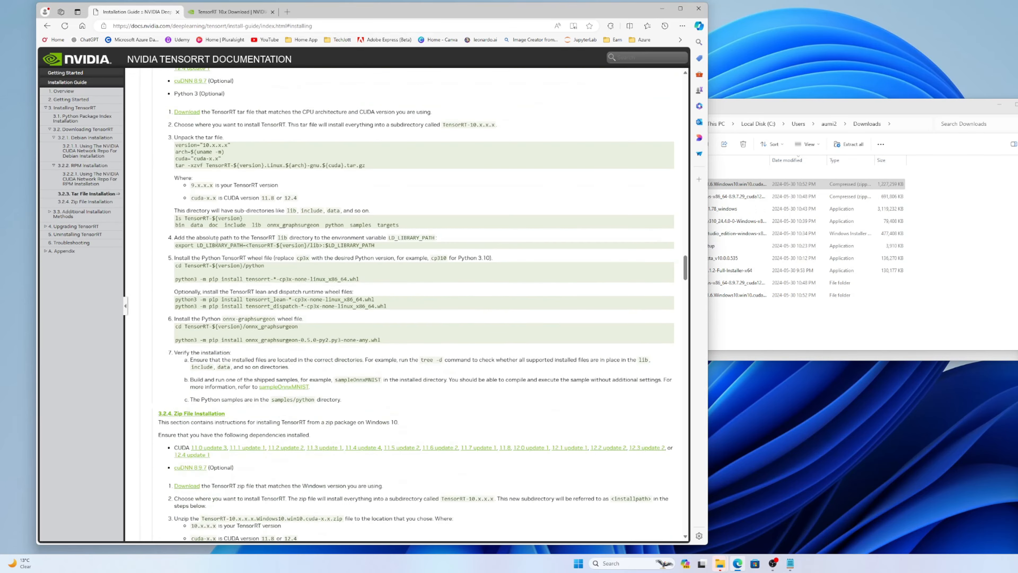
scroll(216, 241, down, 4)
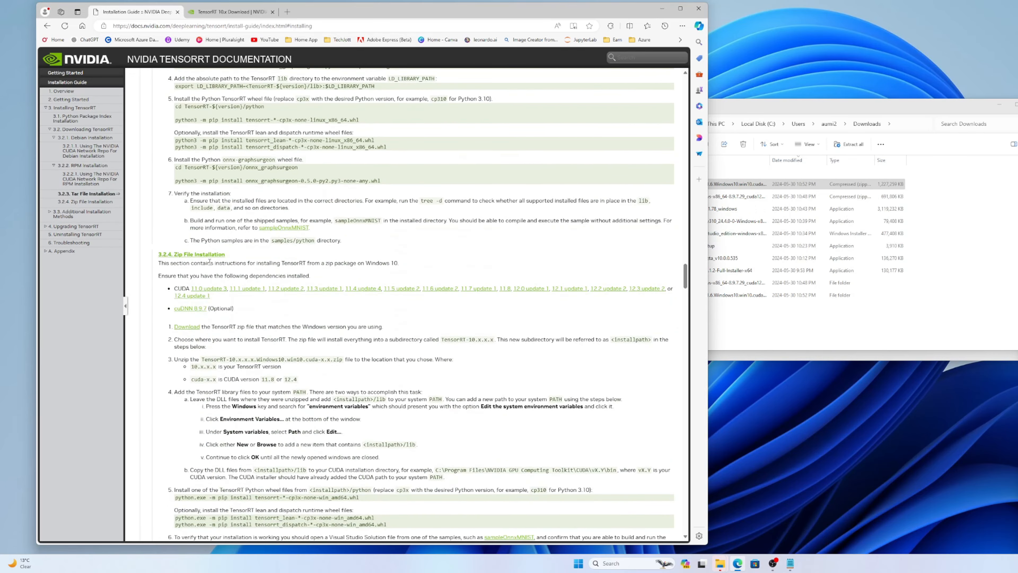
scroll(257, 260, down, 2)
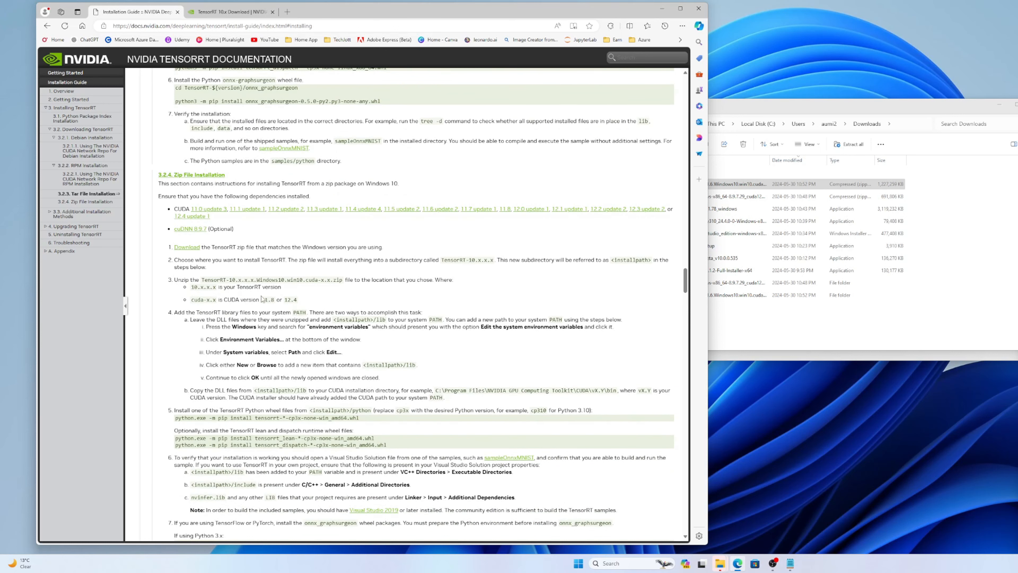
scroll(240, 268, down, 2)
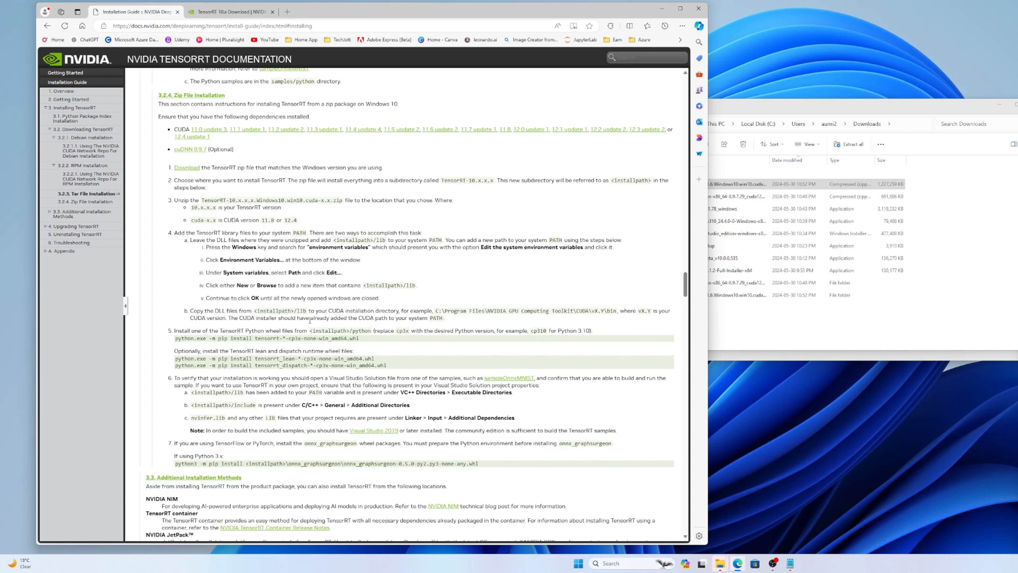
Step: Open the lib folder inside the extracted TensorRT-10.0.1.6 folder and arrange the two File Explorer windows apart from each other
click(738, 320)
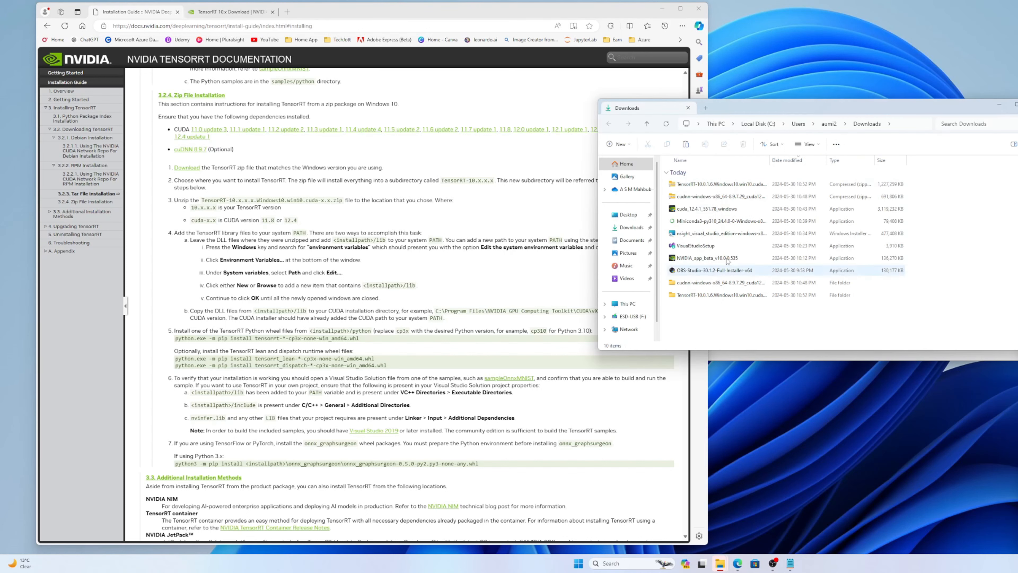
double_click(695, 296)
double_click(695, 184)
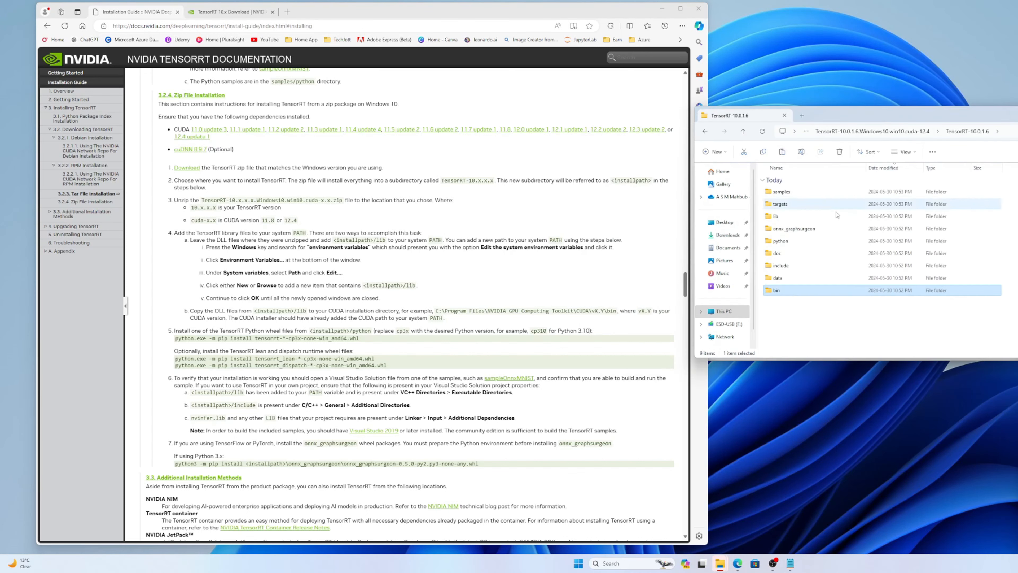
double_click(838, 216)
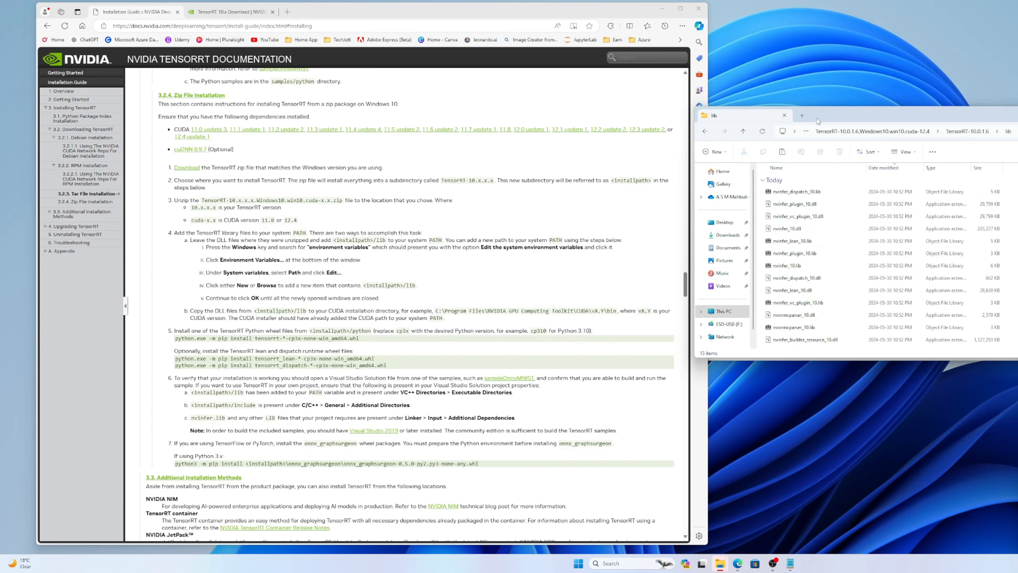
drag(818, 120, 818, 222)
drag(817, 125, 463, 75)
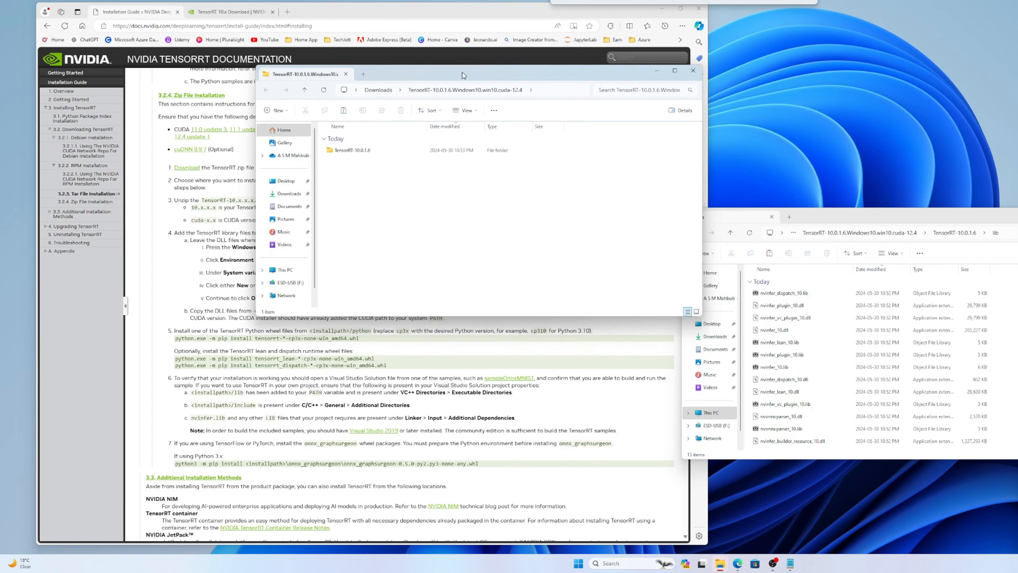
Step: In the other File Explorer window, open the CUDA v12.4 bin folder under Program Files\NVIDIA GPU Computing Toolkit on drive C
click(285, 270)
double_click(373, 160)
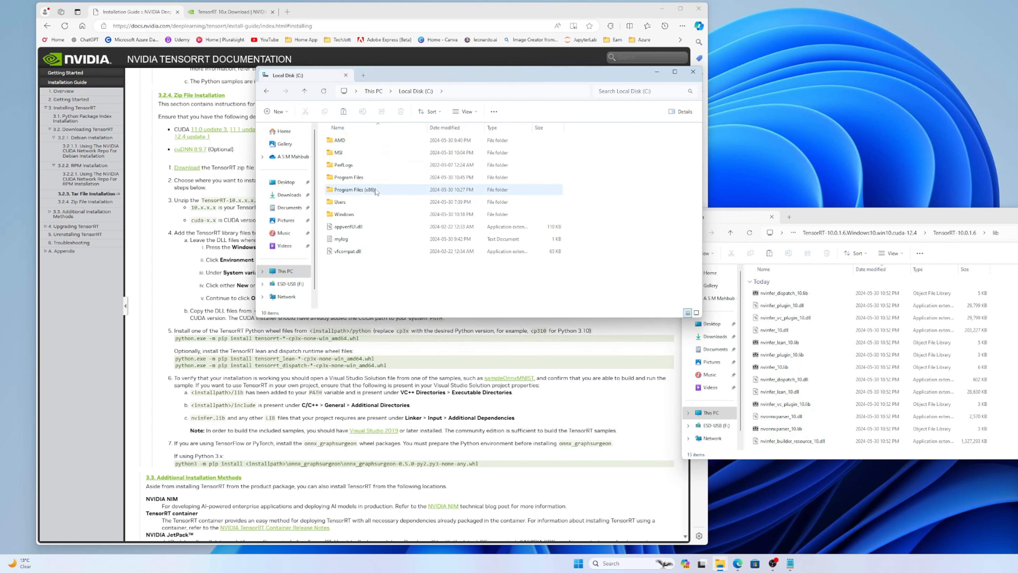
click(355, 178)
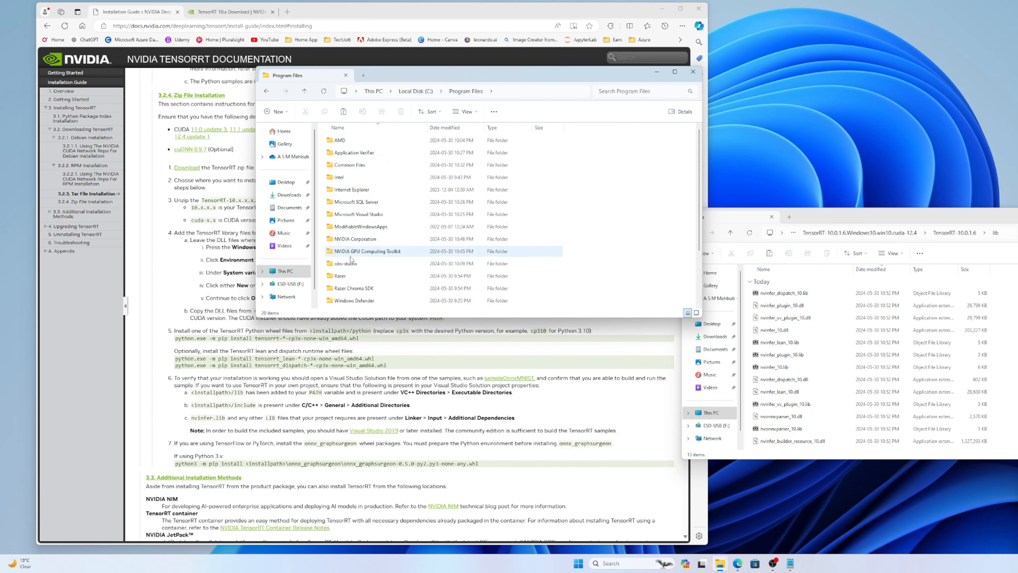
click(368, 252)
double_click(368, 257)
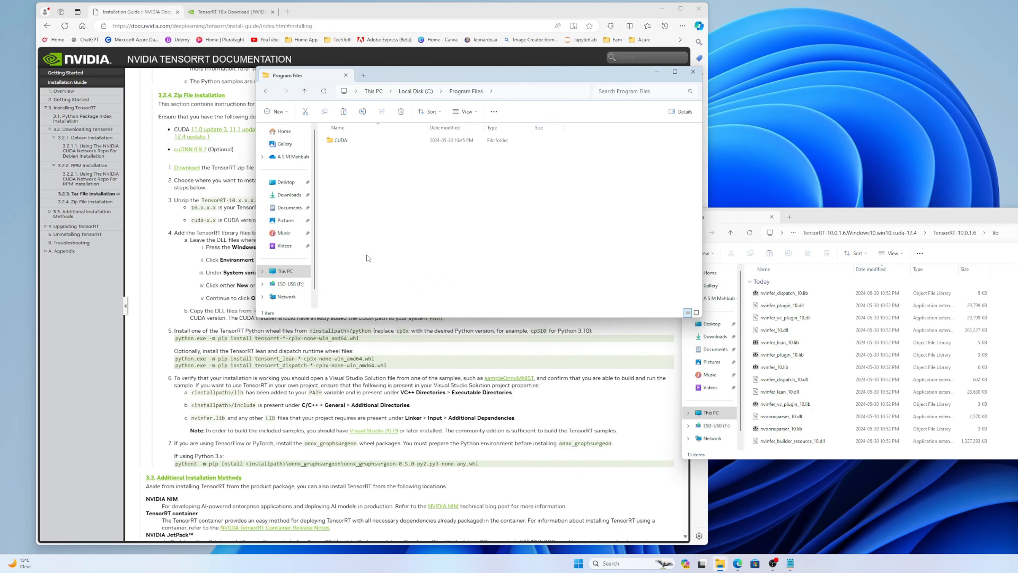
double_click(344, 145)
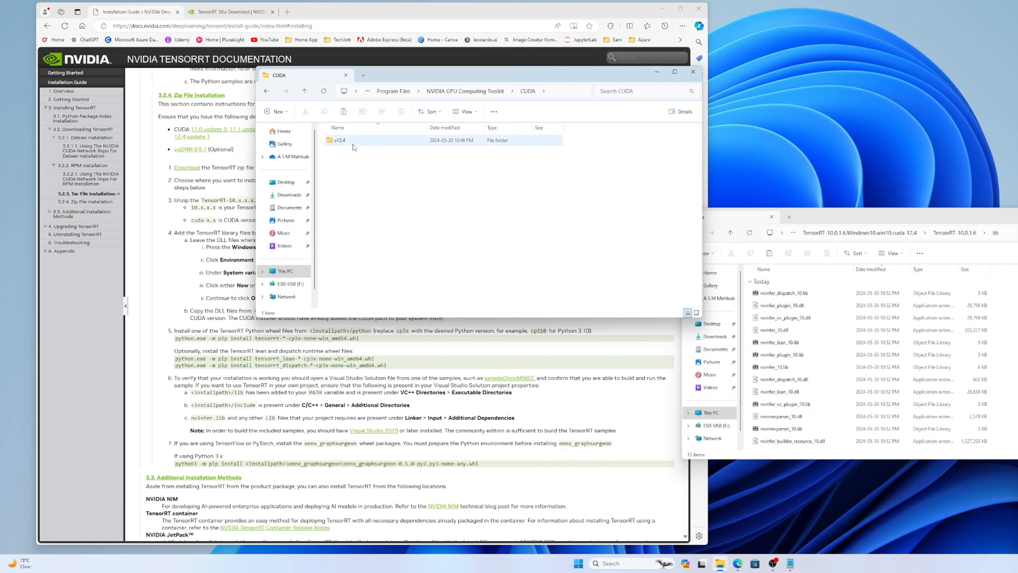
double_click(353, 144)
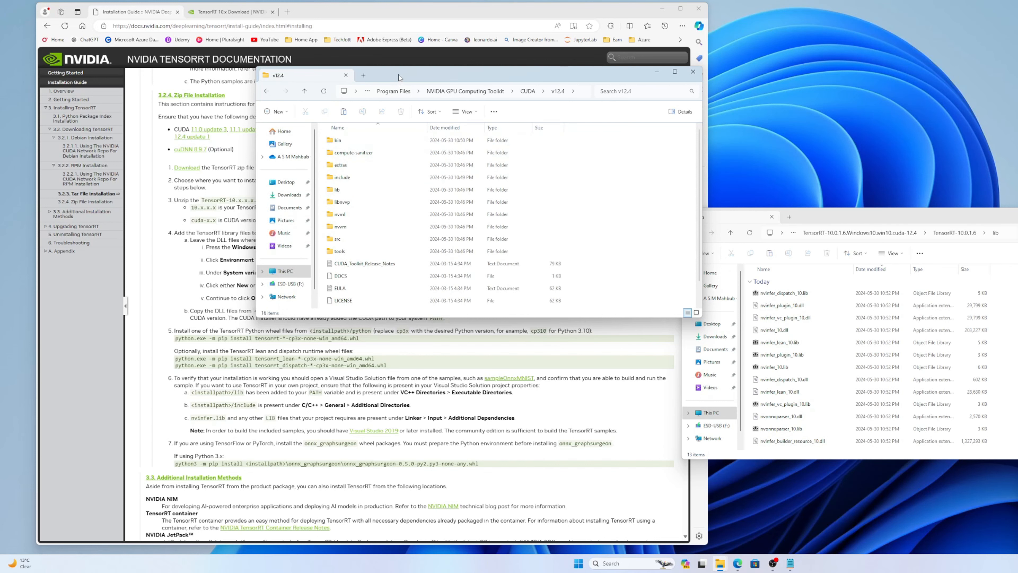
drag(398, 78, 423, 21)
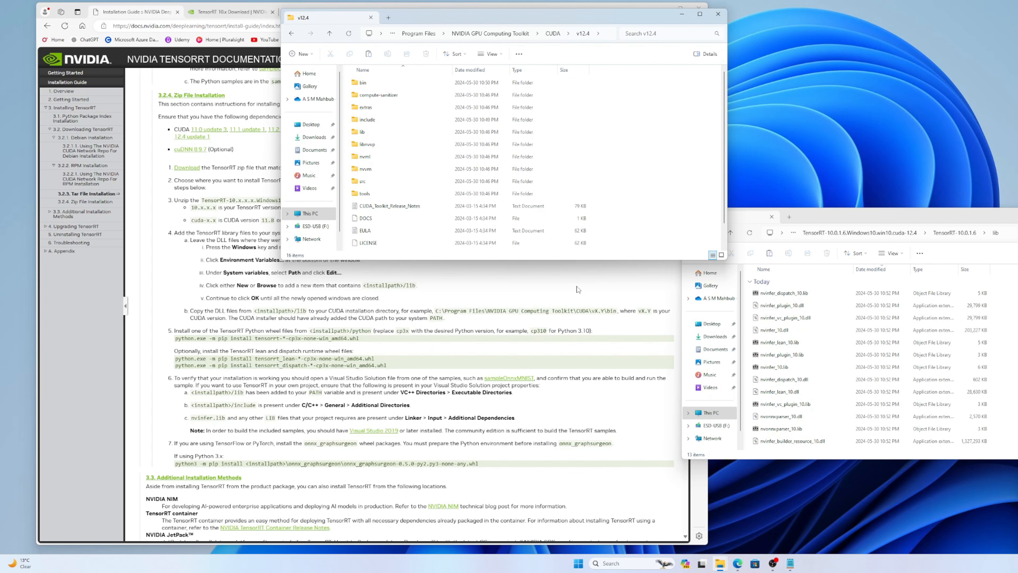
double_click(375, 84)
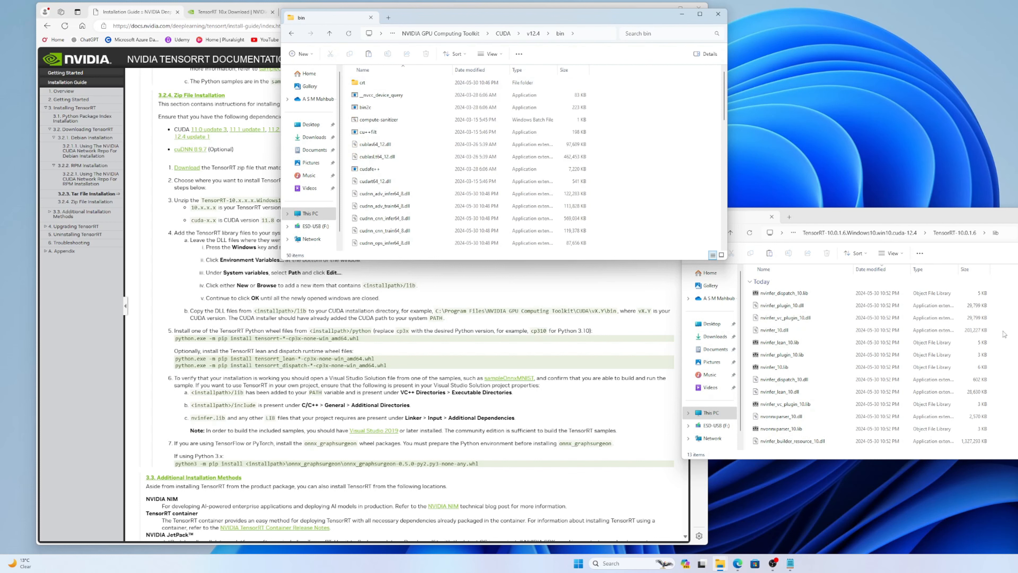
Step: Copy all files from the TensorRT lib folder into the CUDA v12.4 bin folder with administrator permission, then close the bin window
drag(1016, 289, 776, 512)
right_click(779, 409)
click(806, 420)
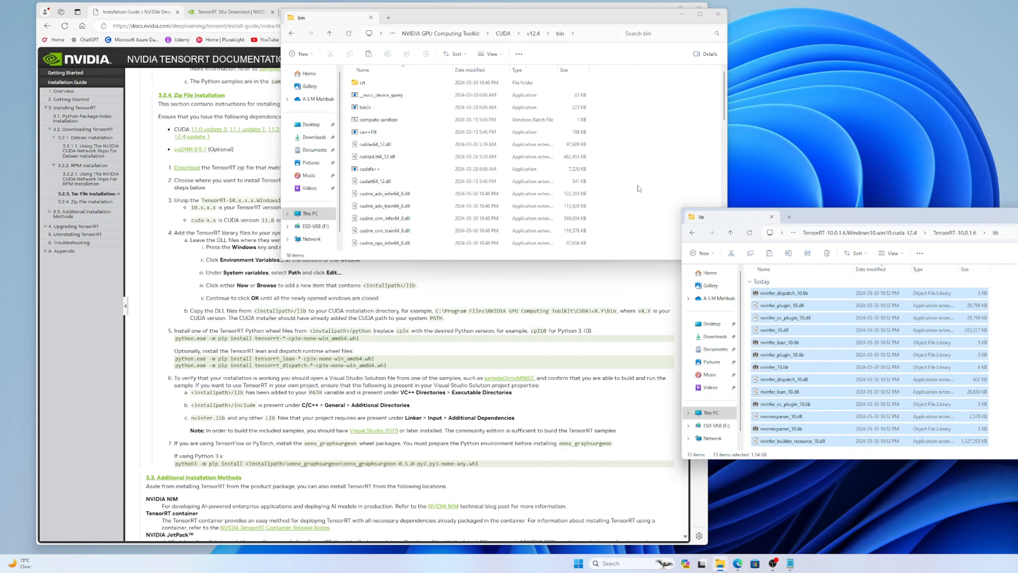
click(640, 153)
right_click(640, 153)
click(650, 160)
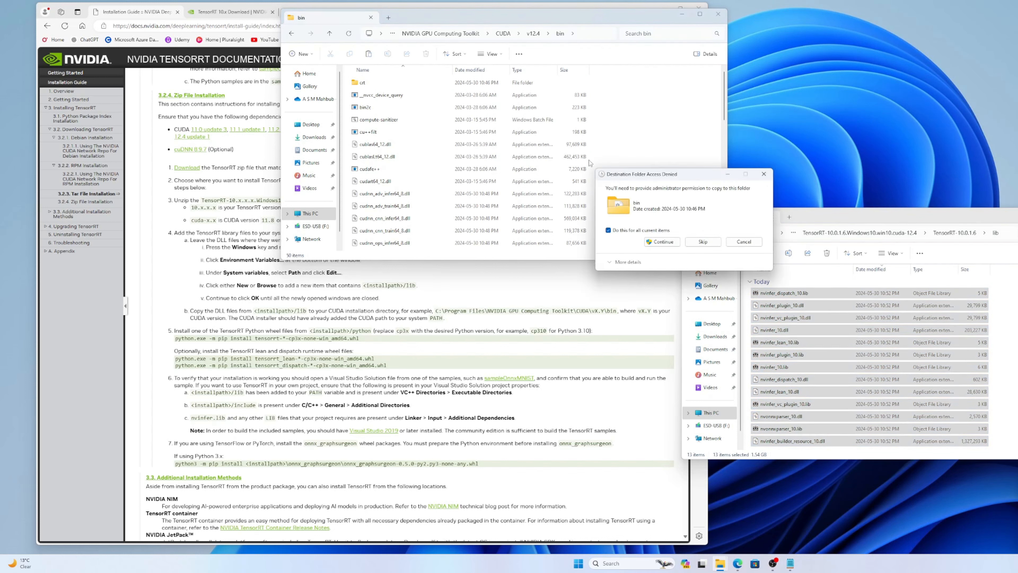
click(608, 230)
click(662, 242)
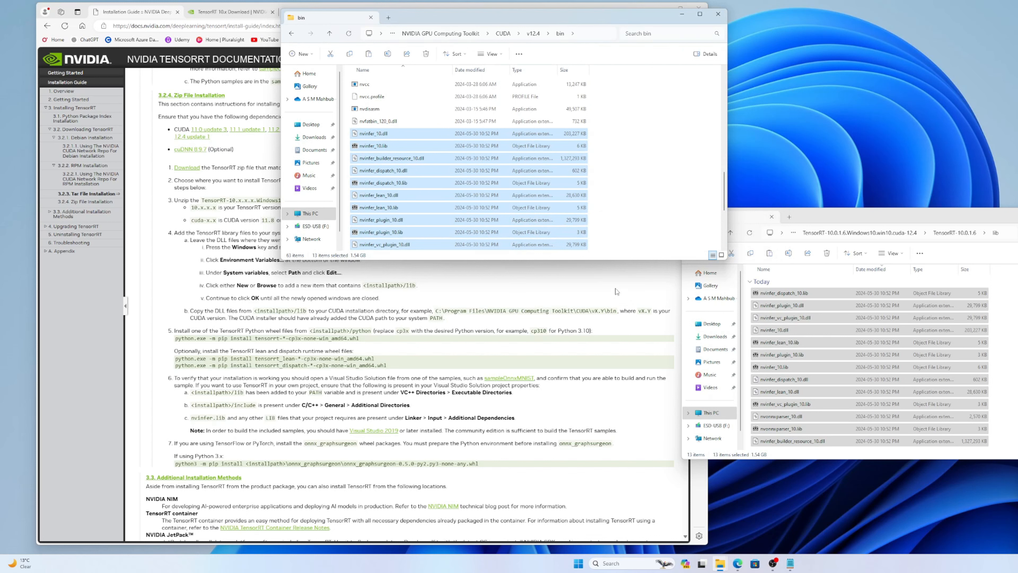
click(715, 20)
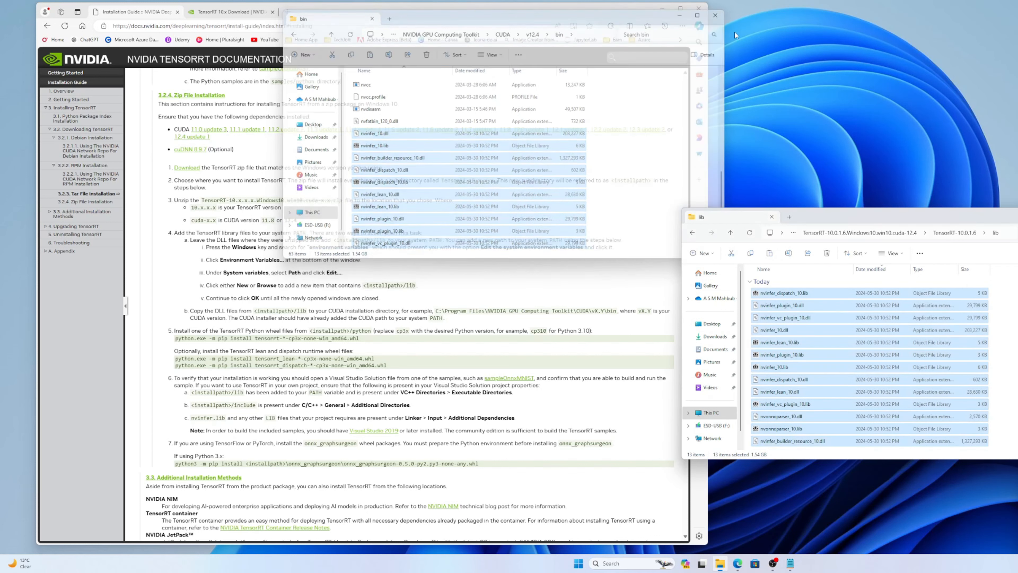
Step: Open the python folder of TensorRT-10.0.1.6 to reach the cp310 wheel file, and open a Terminal window
click(729, 233)
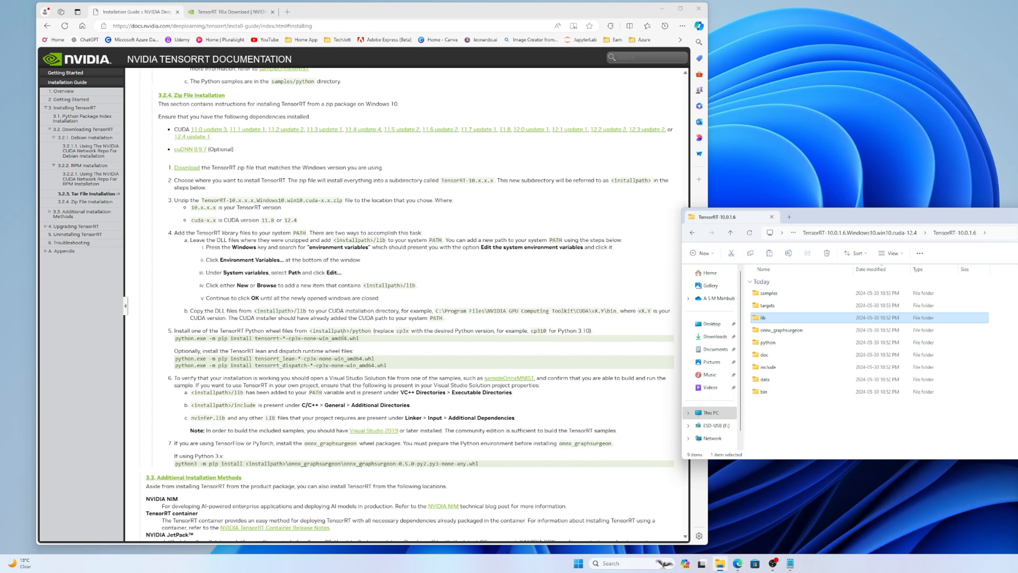
double_click(777, 348)
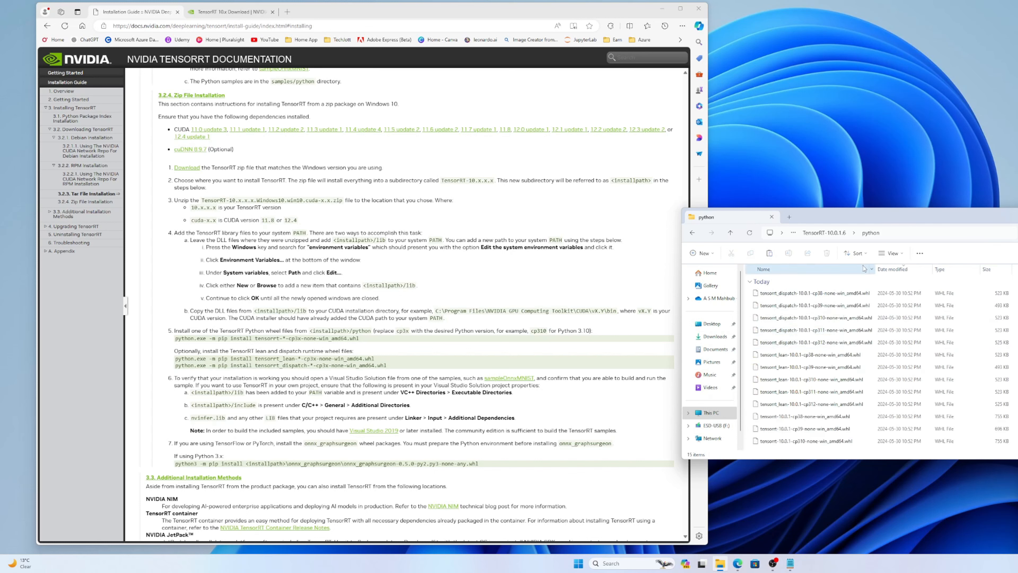
scroll(849, 341, down, 1)
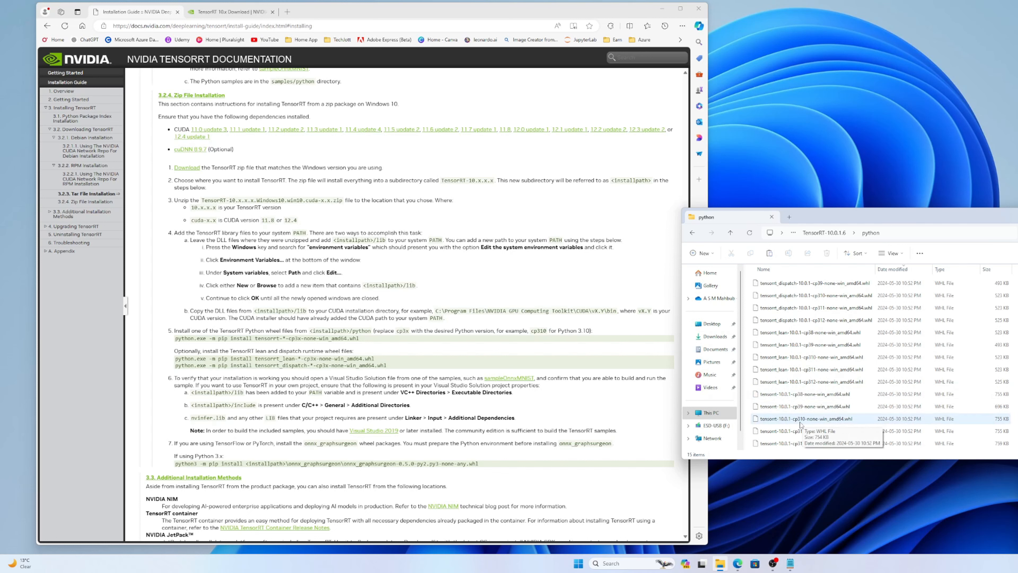
click(638, 563)
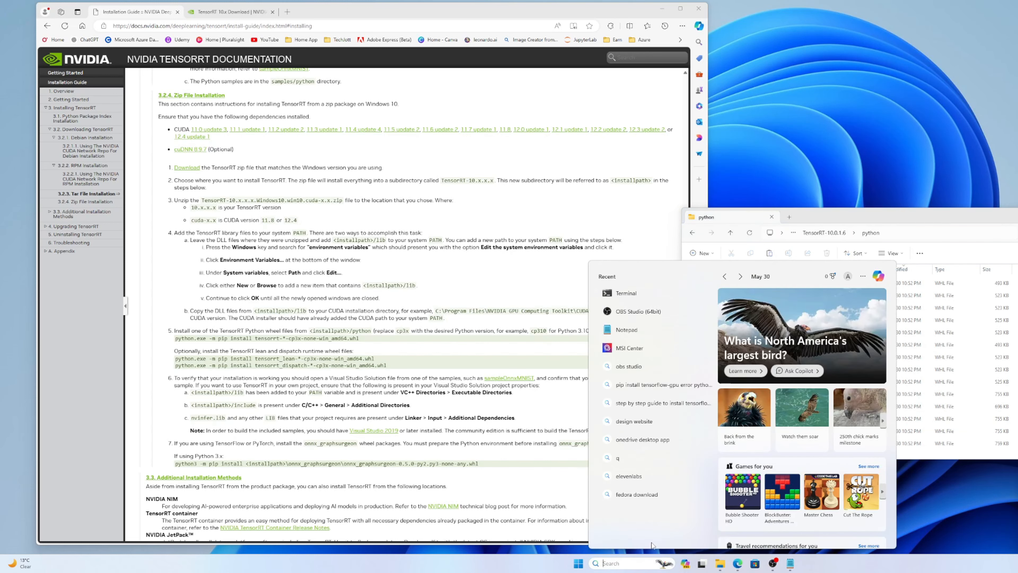
click(628, 295)
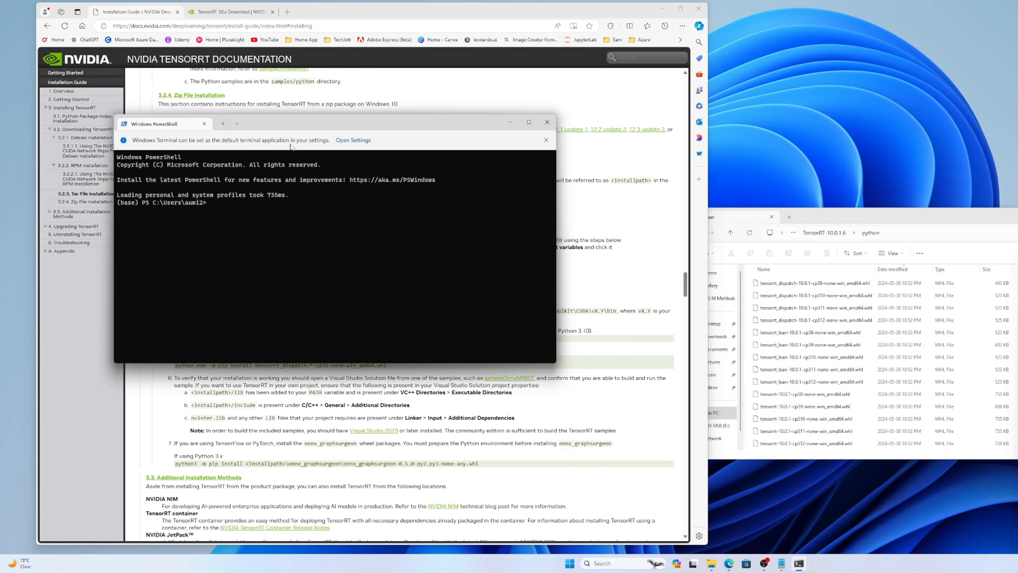
Step: Start Python in the PowerShell window to check its version, exit it, and move the window clear of the installation steps
drag(302, 123, 261, 114)
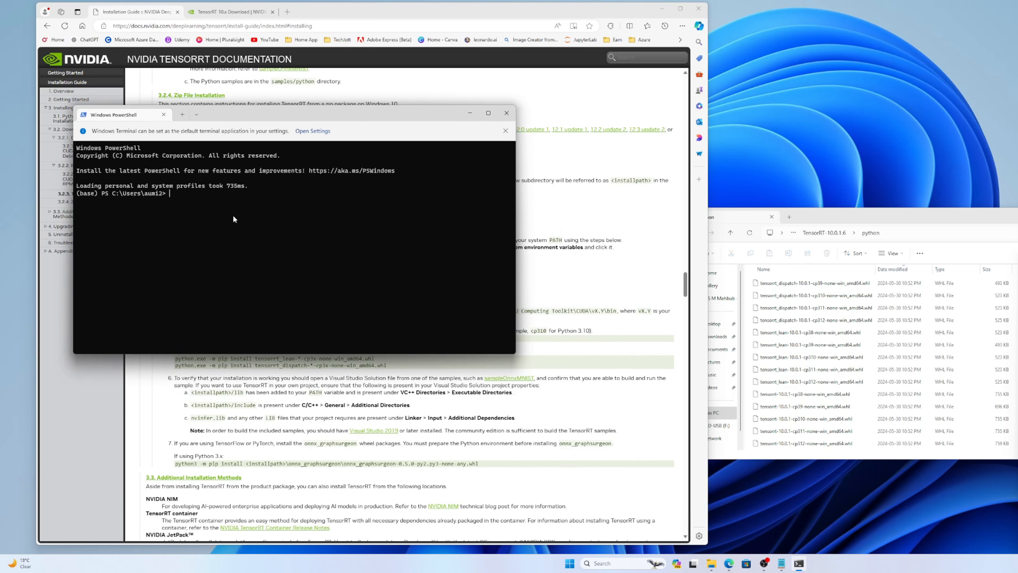
text(python)
key(Return)
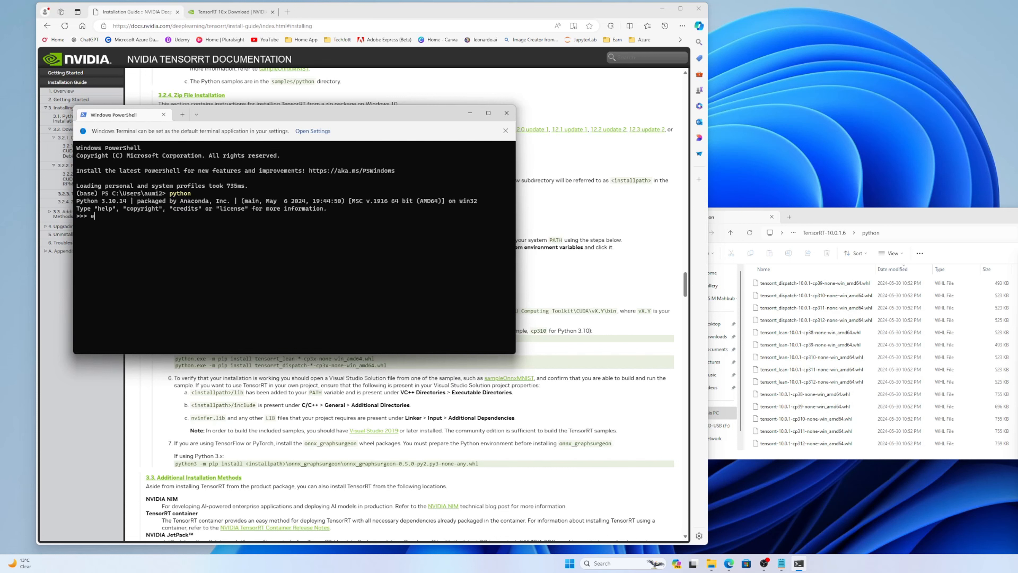
text(exit()
key(Return)
drag(264, 118, 267, 88)
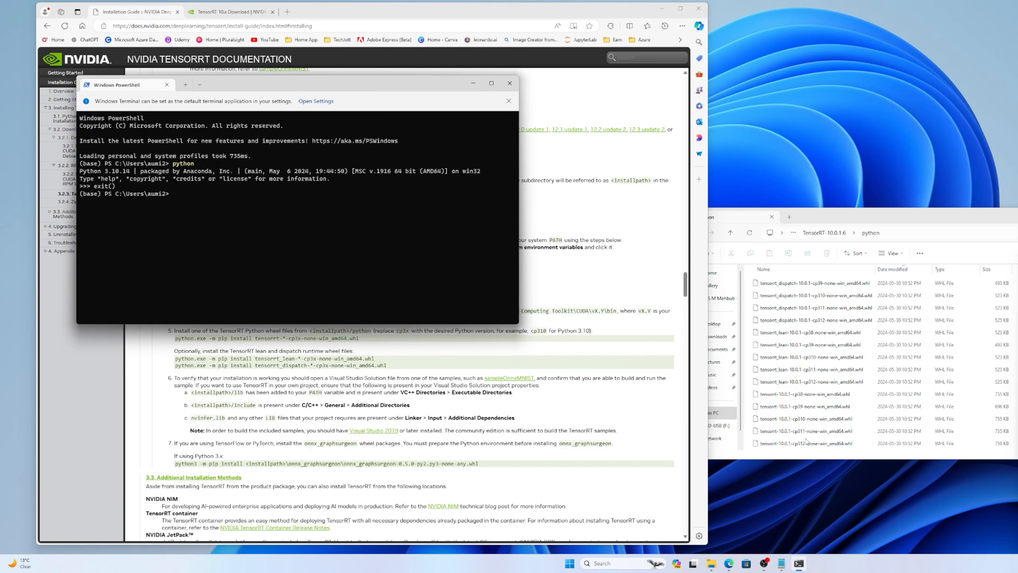
Step: Install the tensorrt-10.0.1-cp310-none-win_amd64.whl file with pip install, using its copied file path
click(799, 419)
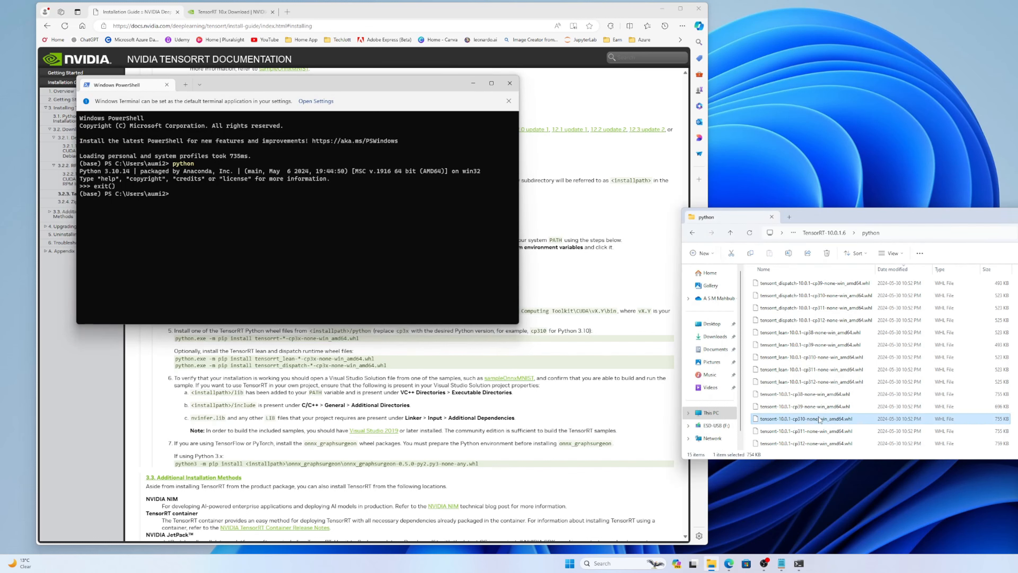
click(394, 247)
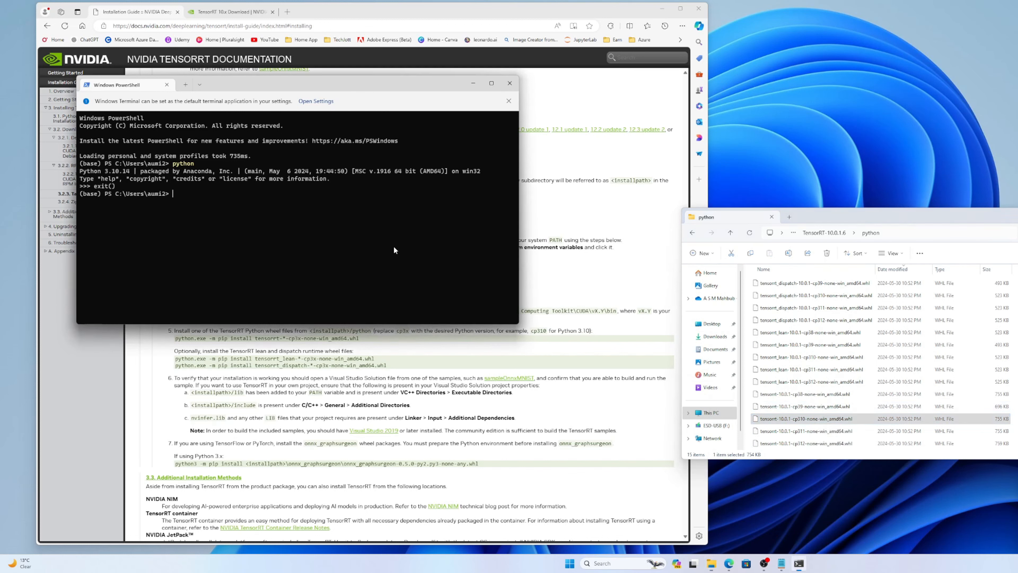
text(pip install)
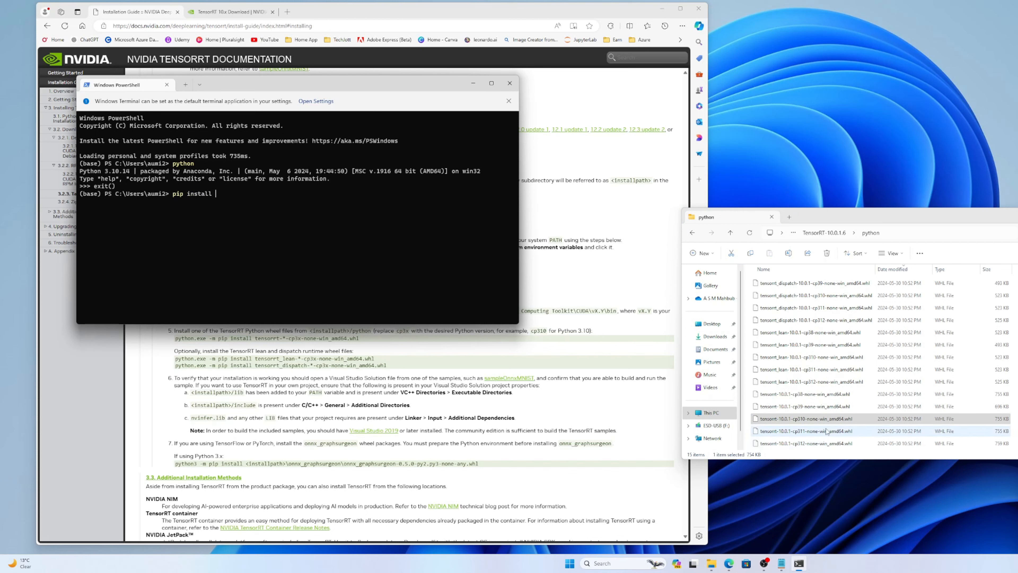
click(808, 419)
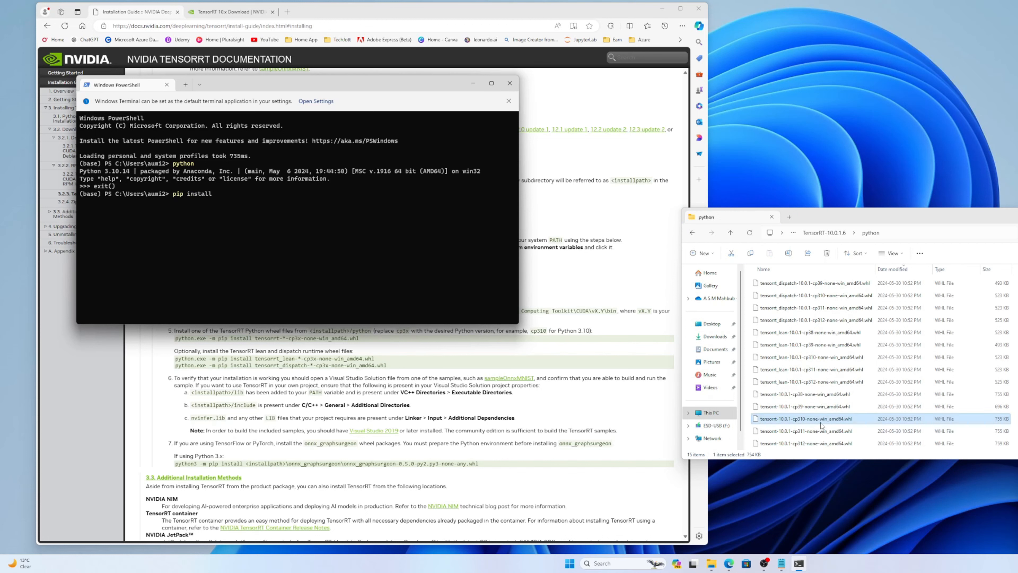
right_click(805, 419)
click(837, 481)
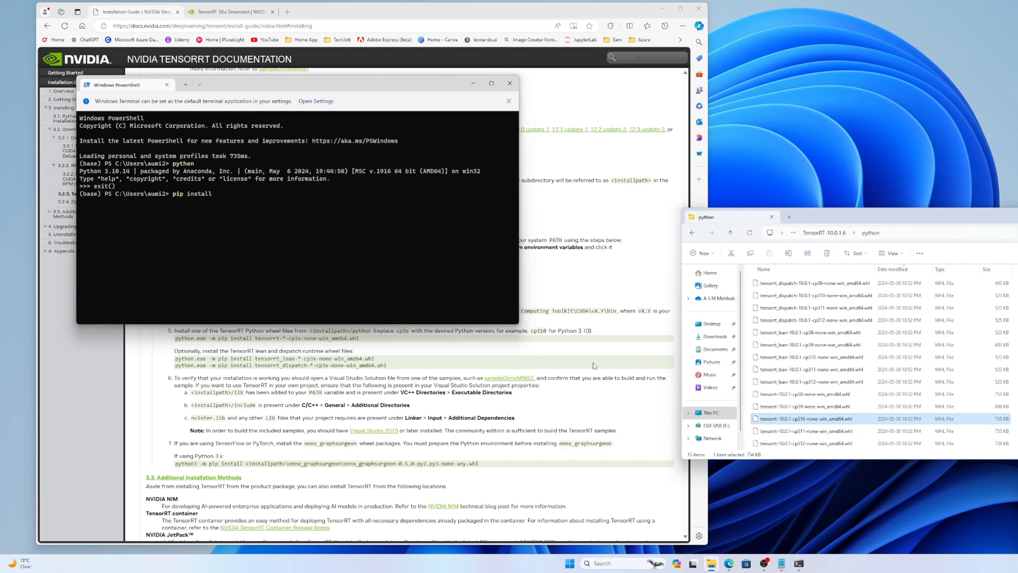
click(370, 229)
key(ctrl+v)
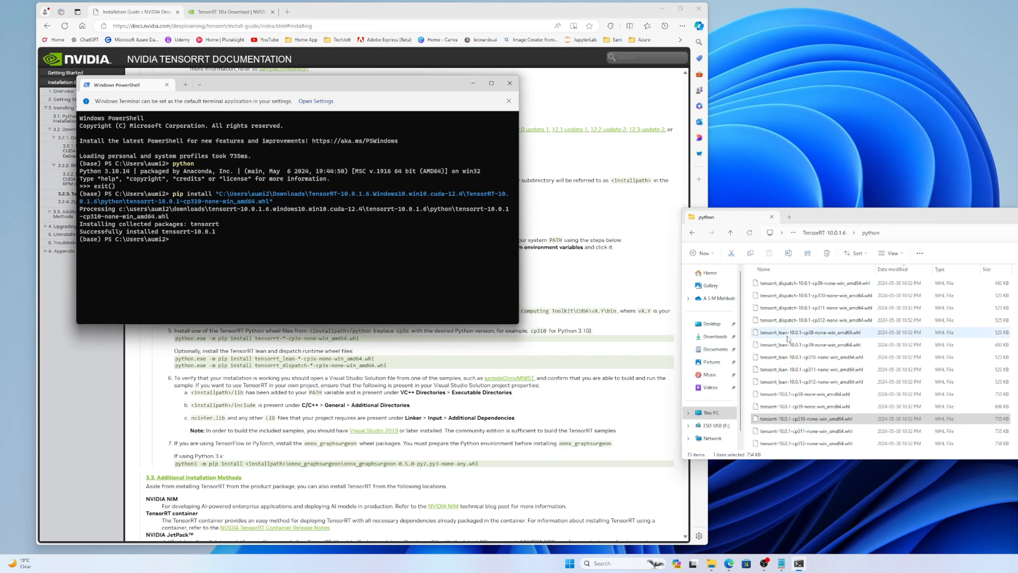
Step: Install the tensorrt_lean-10.0.1-cp310-none-win_amd64.whl file with pip install, using its copied file path
click(806, 361)
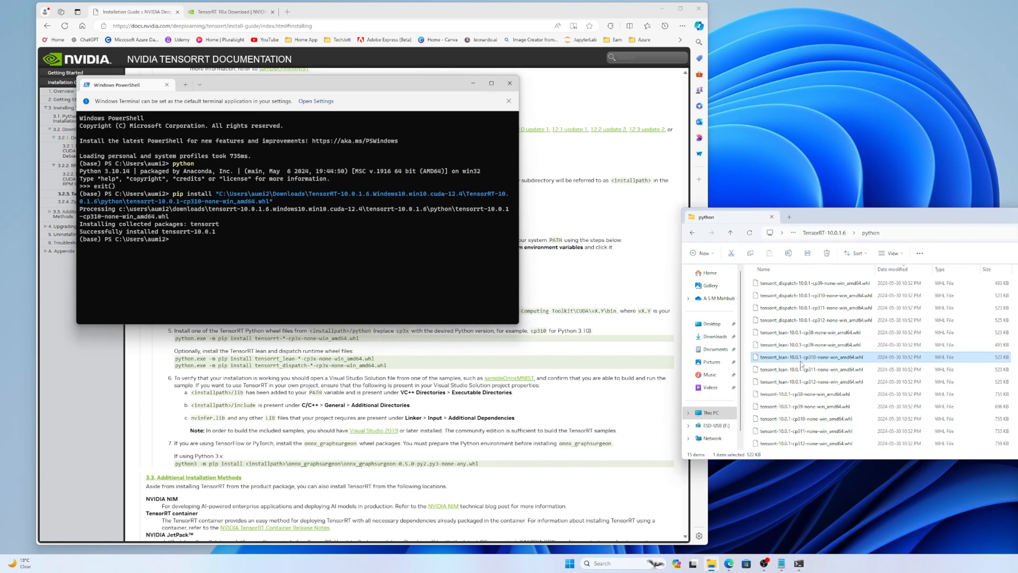
right_click(815, 363)
click(847, 438)
click(433, 283)
text(pip)
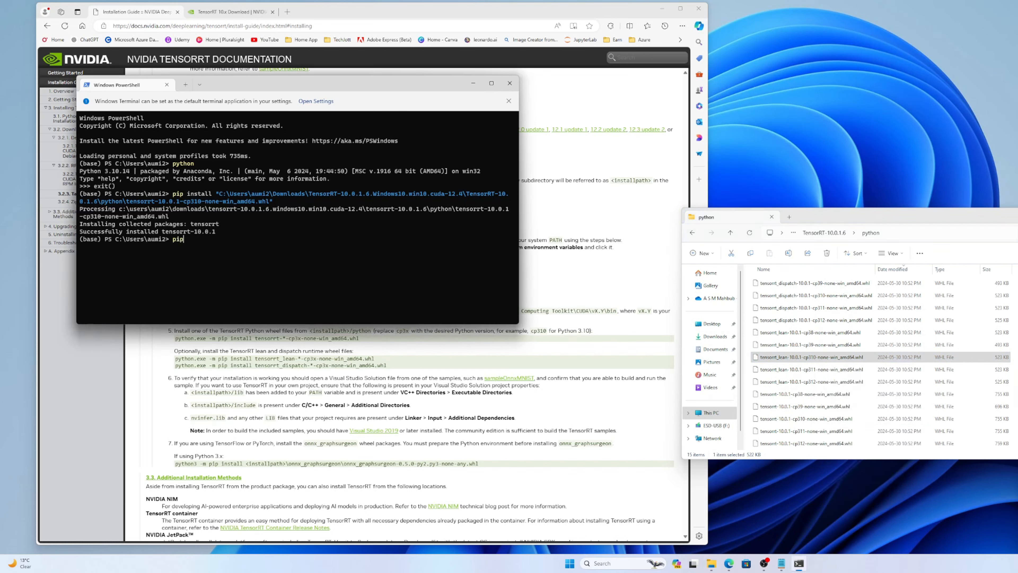
text( install)
key(ctrl+v)
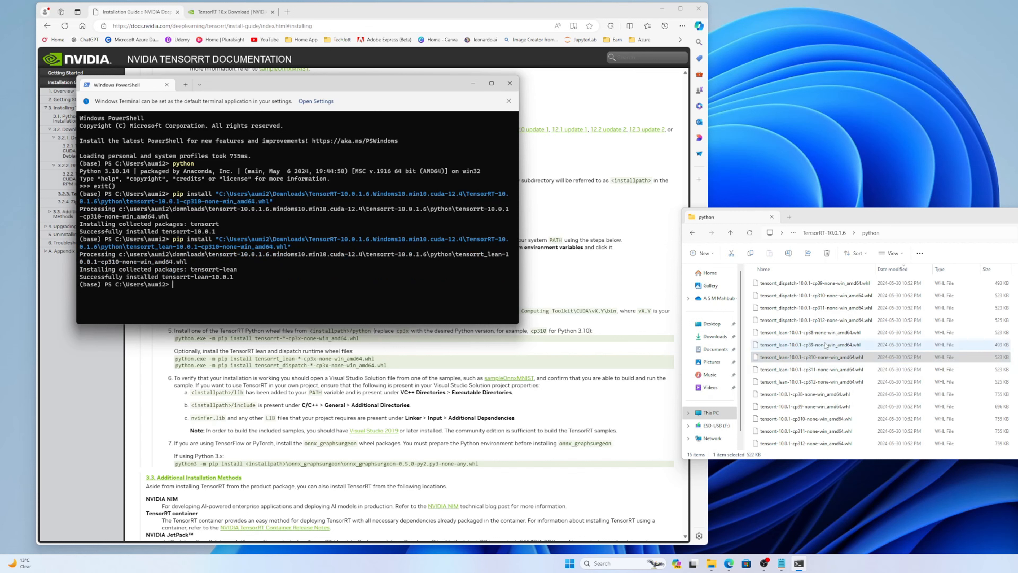
Step: Install the tensorrt_dispatch-10.0.1-cp310-none-win_amd64.whl file with pip install, using its copied file path
scroll(812, 320, up, 1)
click(812, 320)
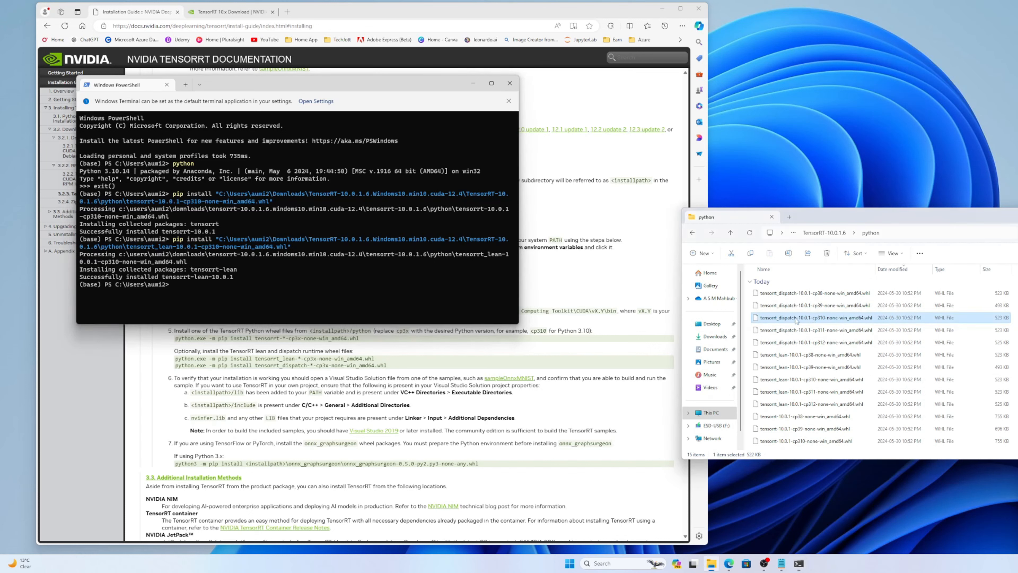
right_click(827, 322)
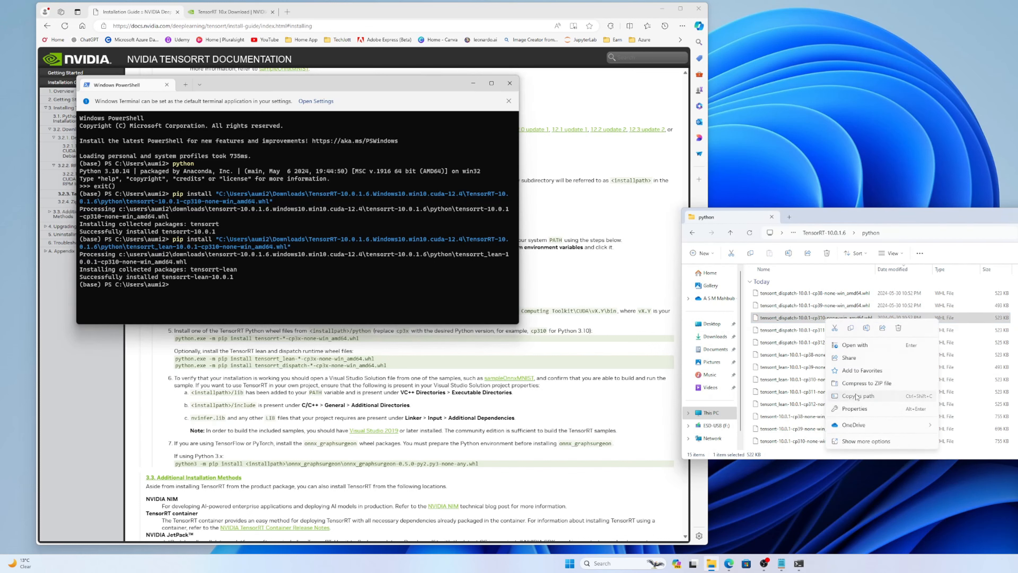
click(865, 397)
drag(442, 302, 442, 306)
text(pip)
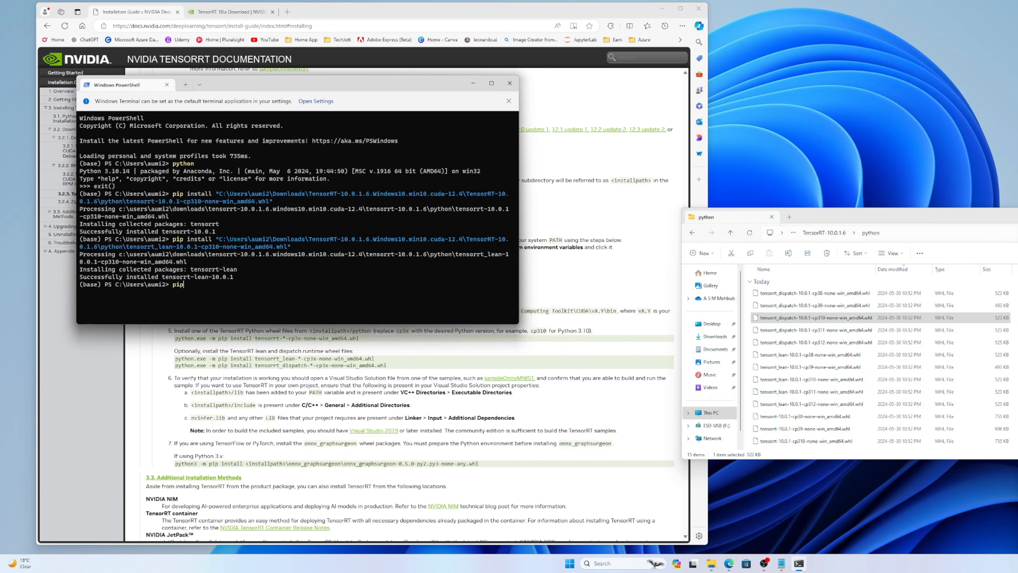
text( install)
key(ctrl+v)
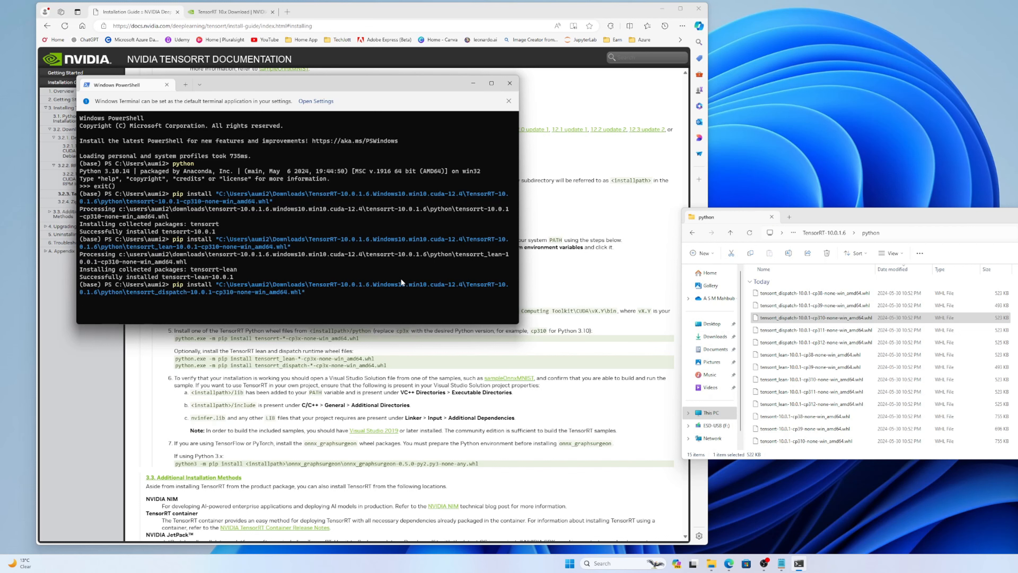
key(Return)
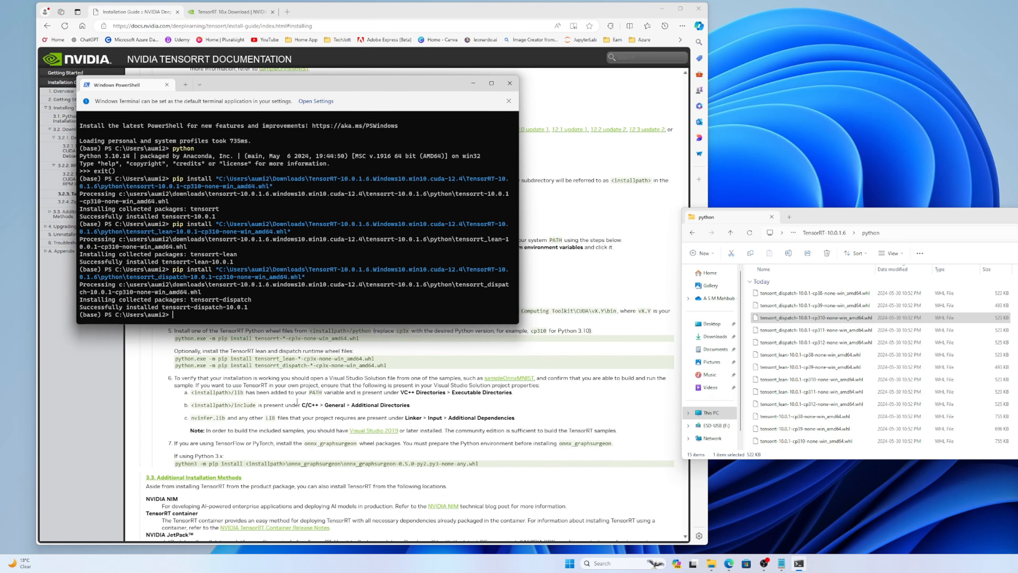
Step: Install onnx_graphsurgeon-0.5.0-py2.py3-none-any.whl from the TensorRT onnx_graphsurgeon folder with pip install, using its copied file path
scroll(247, 416, down, 2)
scroll(247, 416, up, 2)
click(837, 234)
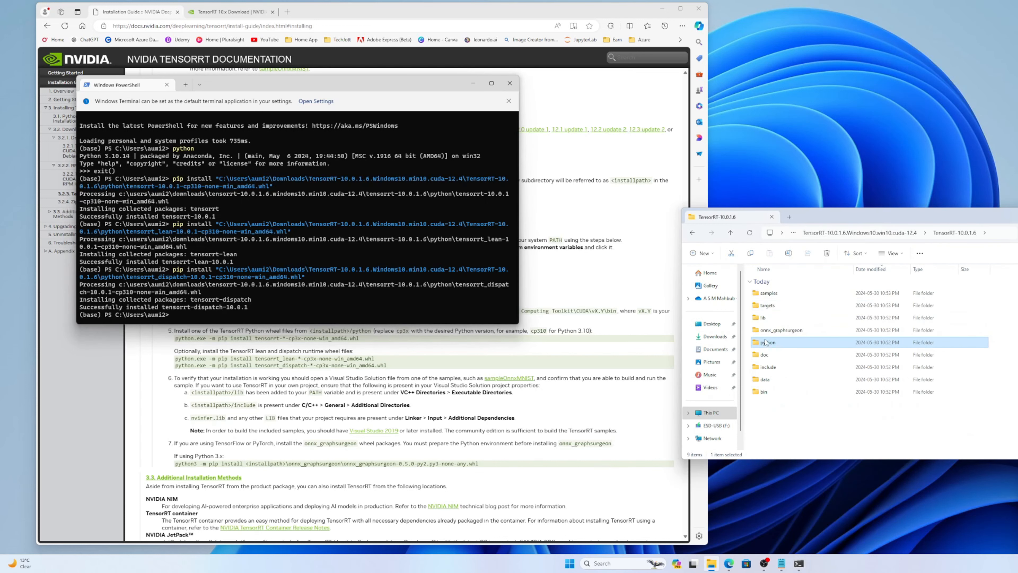
double_click(799, 330)
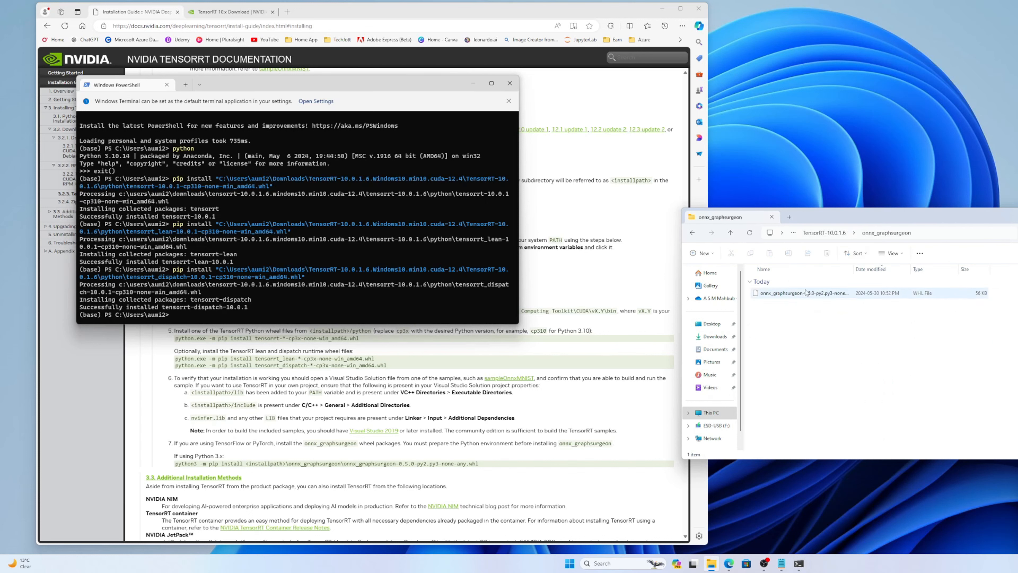
click(788, 297)
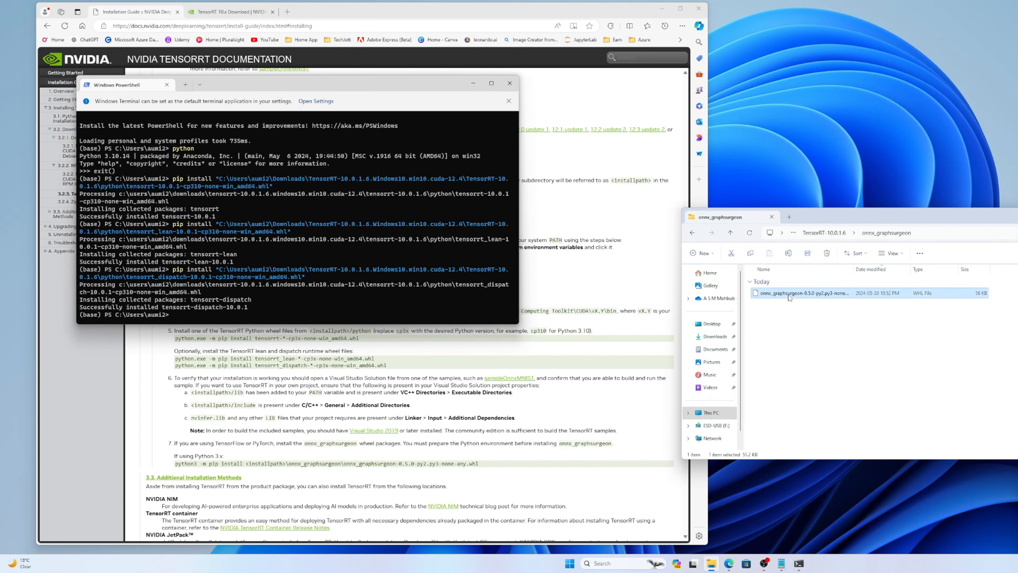
right_click(789, 297)
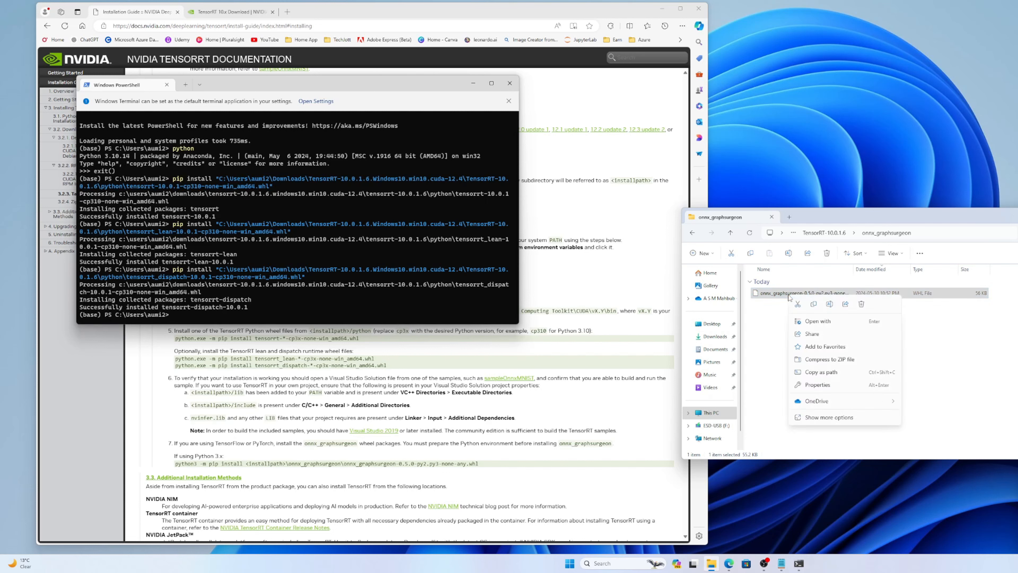
click(821, 372)
click(486, 312)
text(pi)
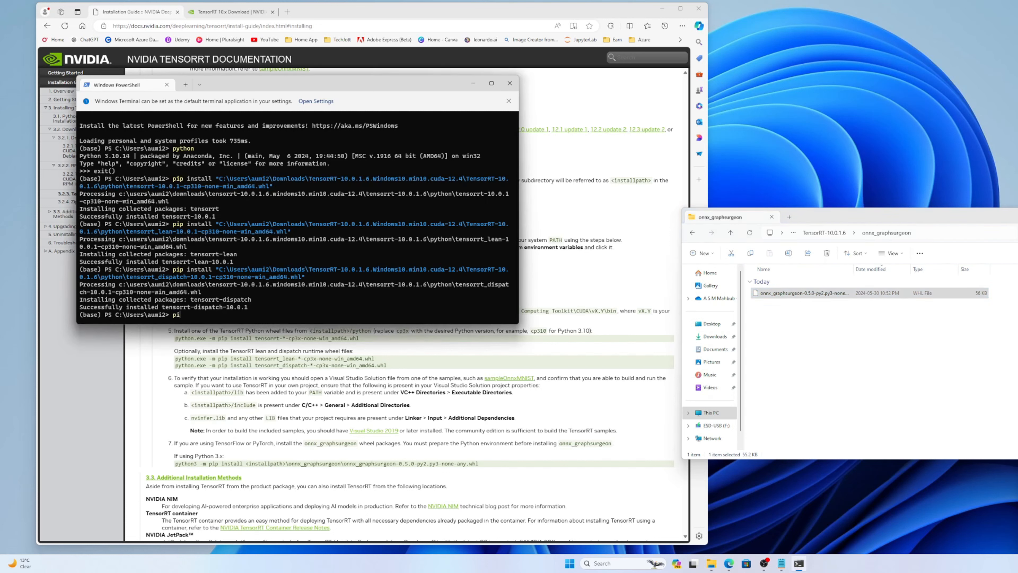
text(p install)
key(ctrl+v)
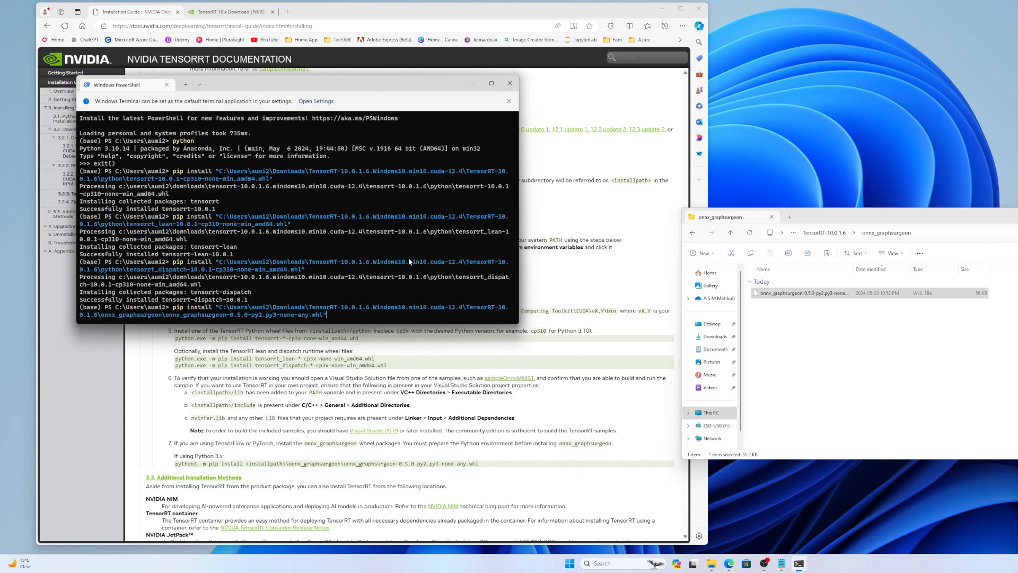
key(Return)
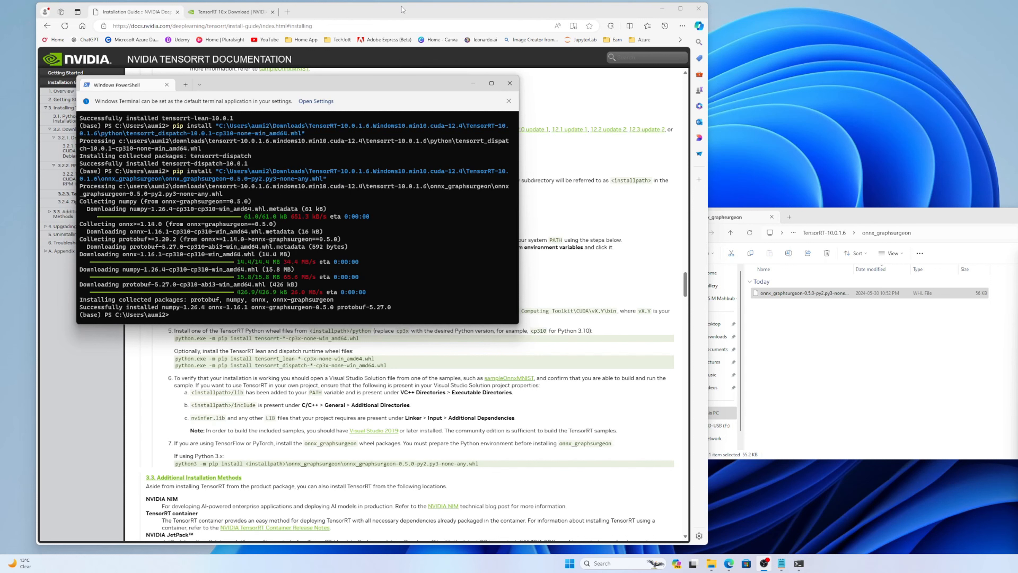
Step: Create a conda environment named ml with python=3.10 and accept the package installation
click(406, 228)
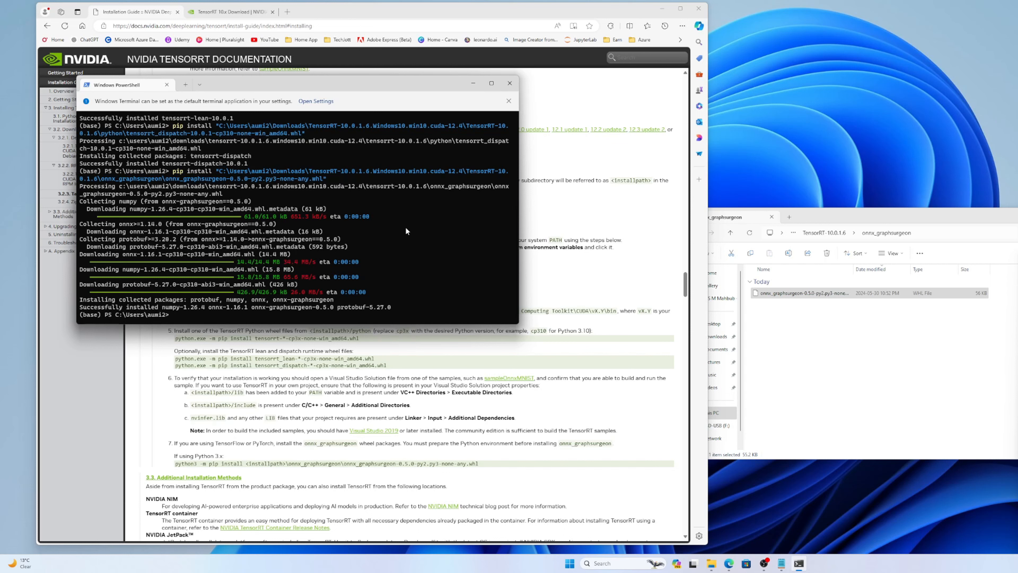
text(onda create --name ml python=3.10)
key(Return)
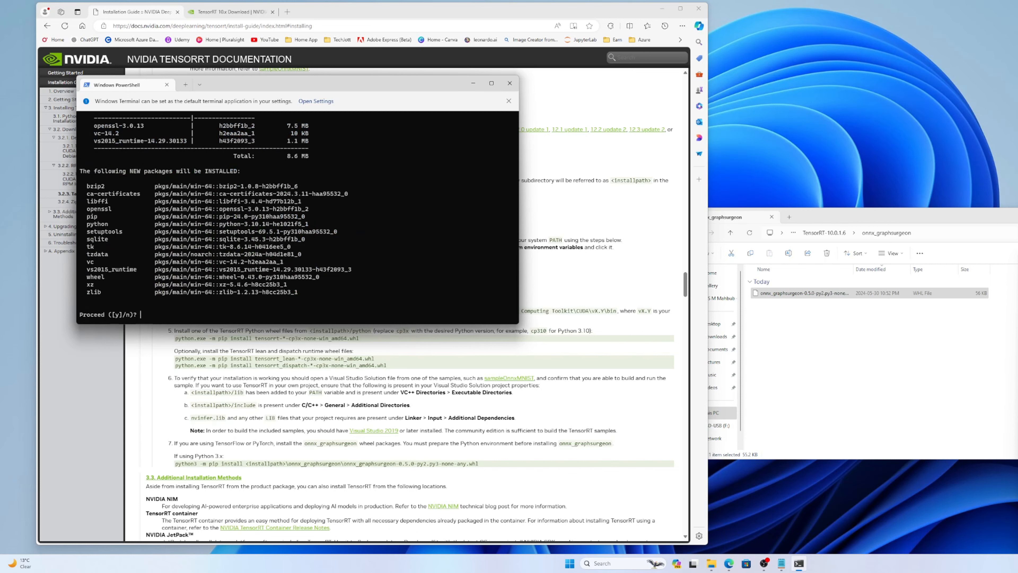
text(y)
key(Return)
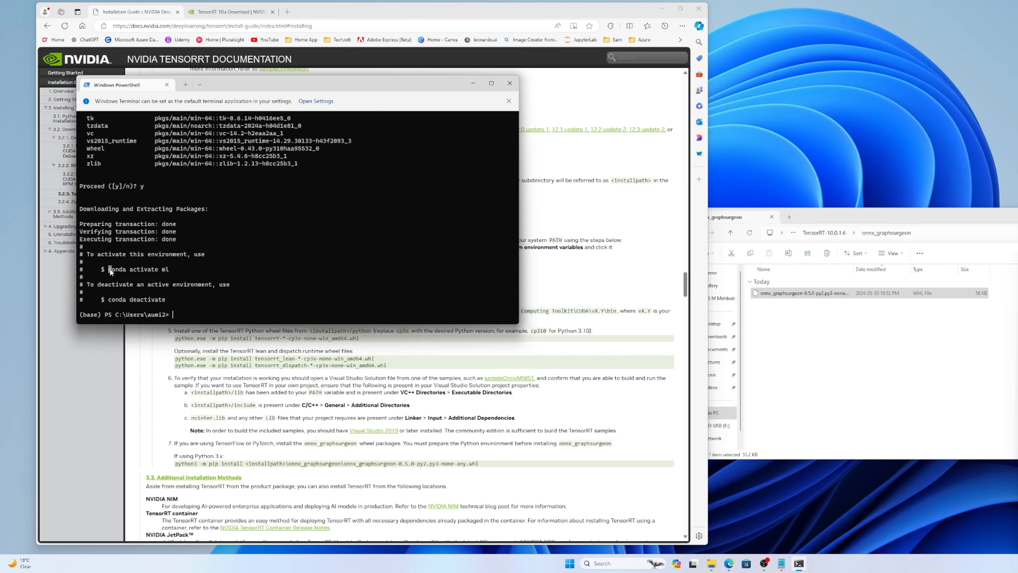
Step: Activate the ml environment by running the suggested conda activate ml command
drag(109, 269, 165, 268)
key(ctrl+c)
key(ctrl+v)
key(Return)
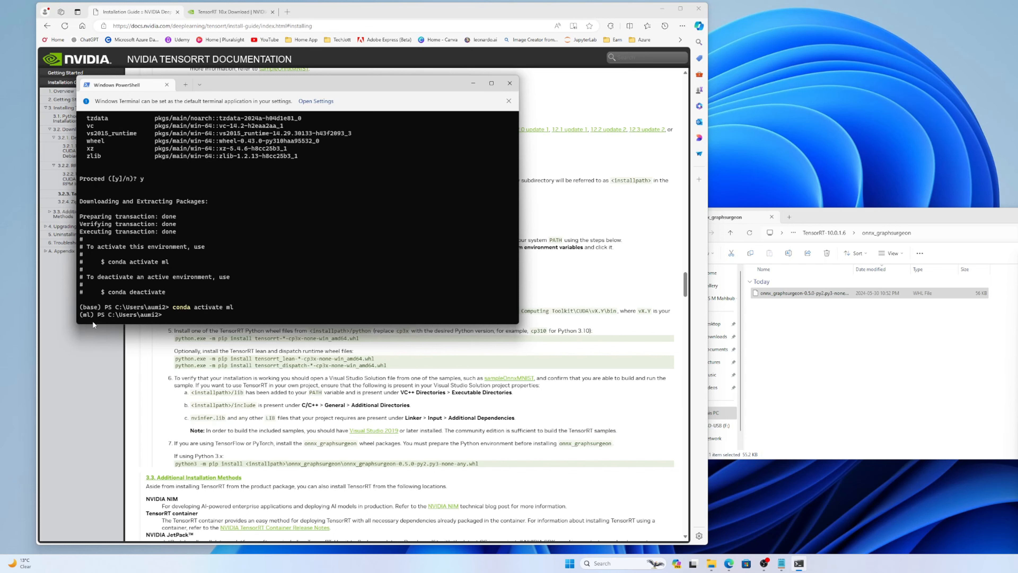
Step: Arrange the PowerShell and browser windows side by side, narrowing the browser so that it does not cover PowerShell
drag(269, 82, 781, 190)
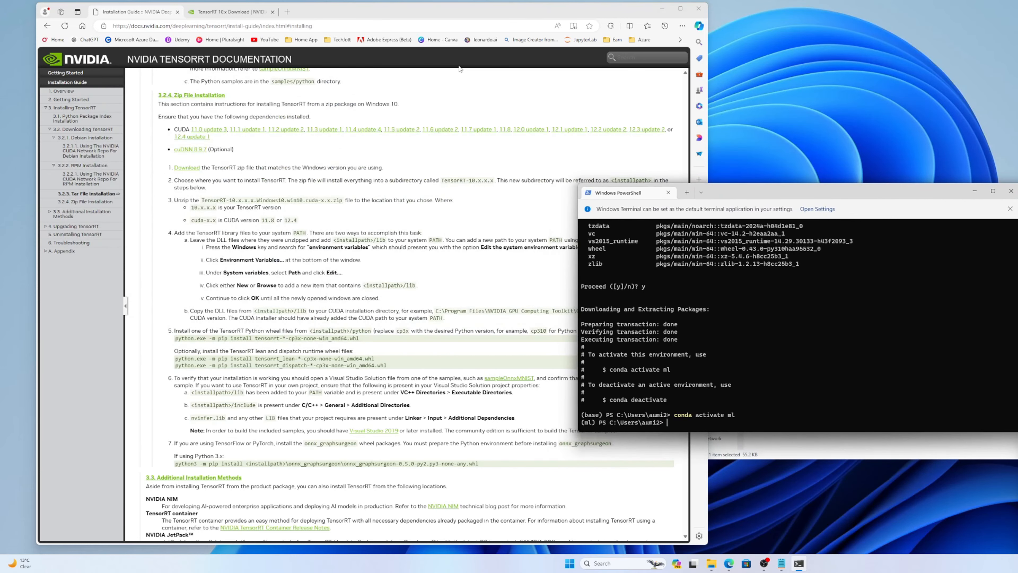
drag(426, 9, 373, 8)
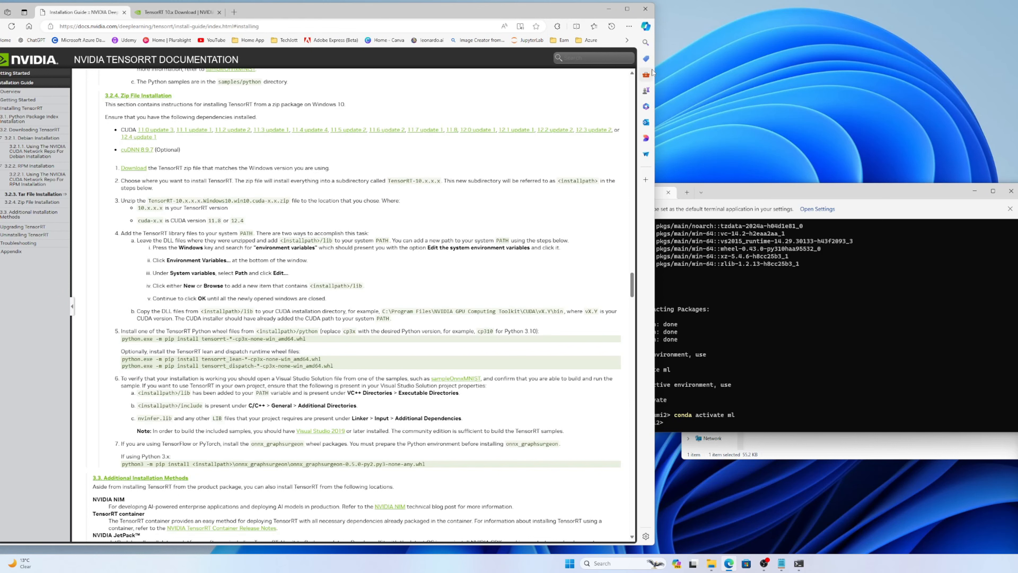
drag(654, 66, 581, 63)
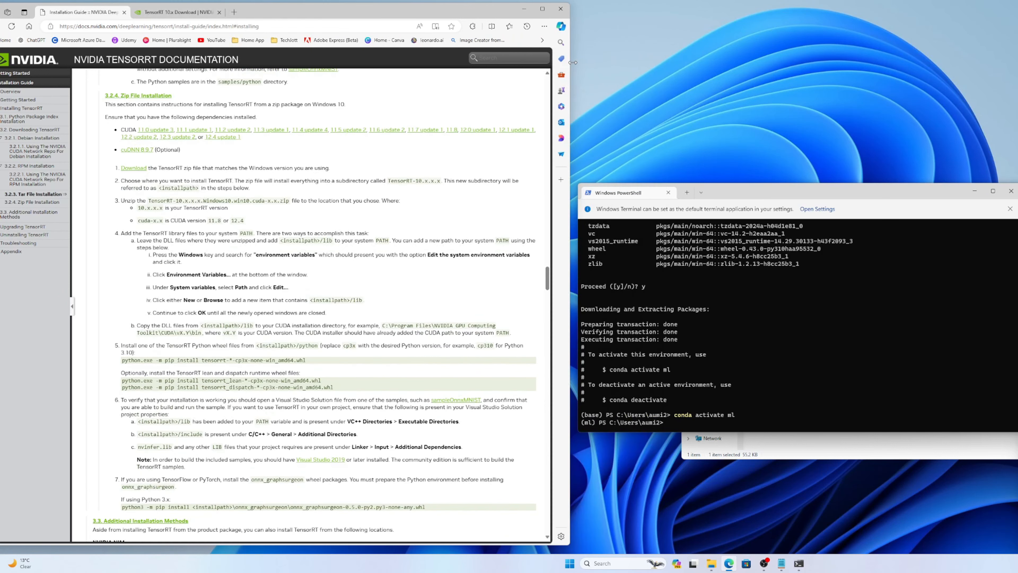
Step: Search the web for pytorch in the browser and open PyTorch's Get Started page
click(372, 26)
text(pytorch)
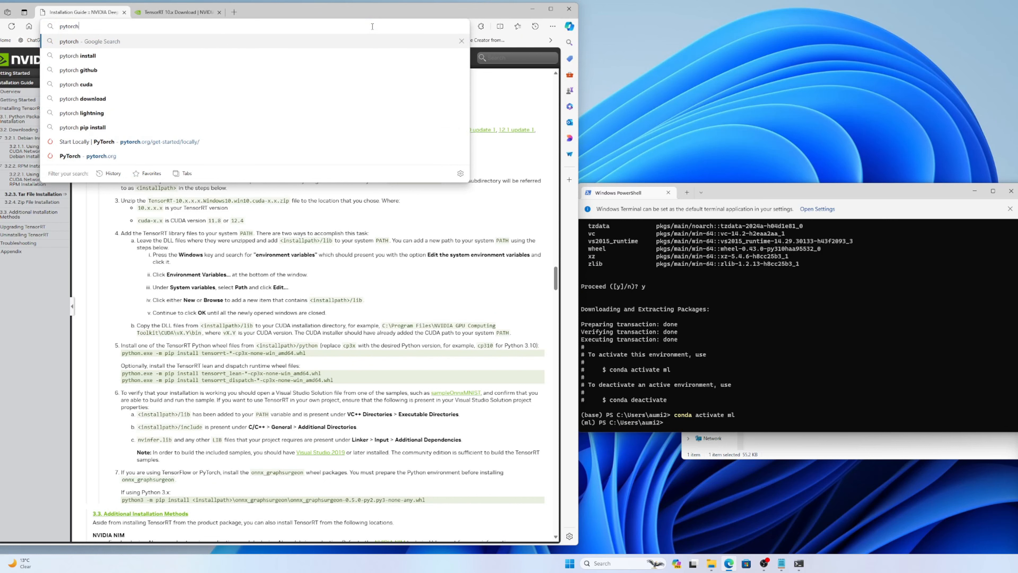
key(Return)
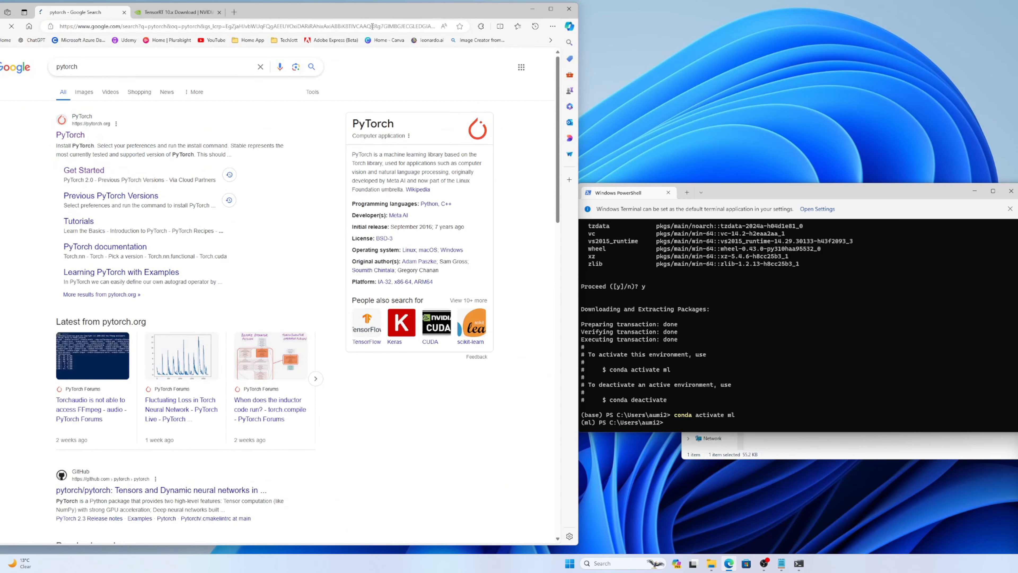
click(101, 171)
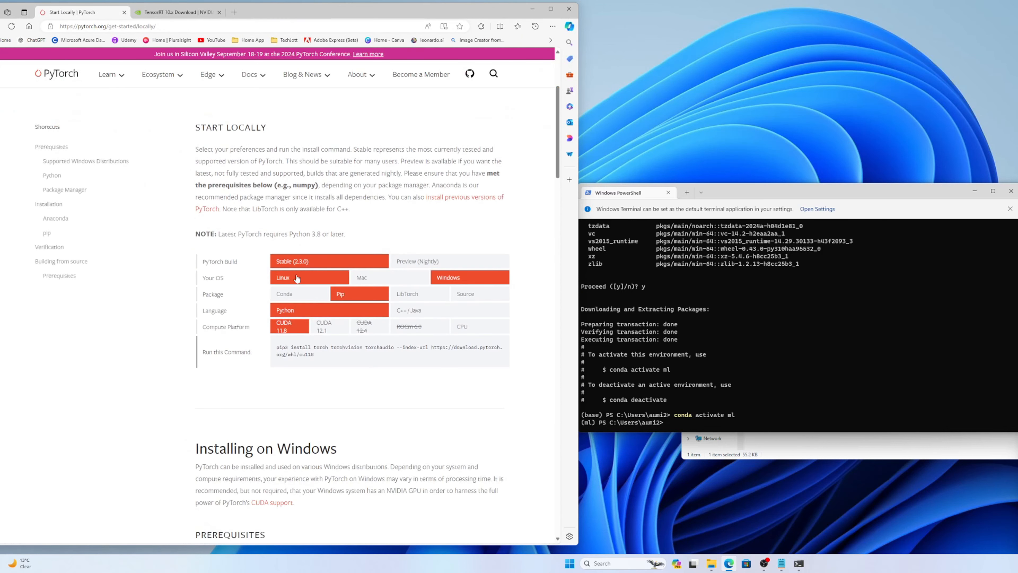
Step: Set the PyTorch install options to the Preview (Nightly) build and the CUDA 12.4 compute platform
click(417, 261)
click(368, 325)
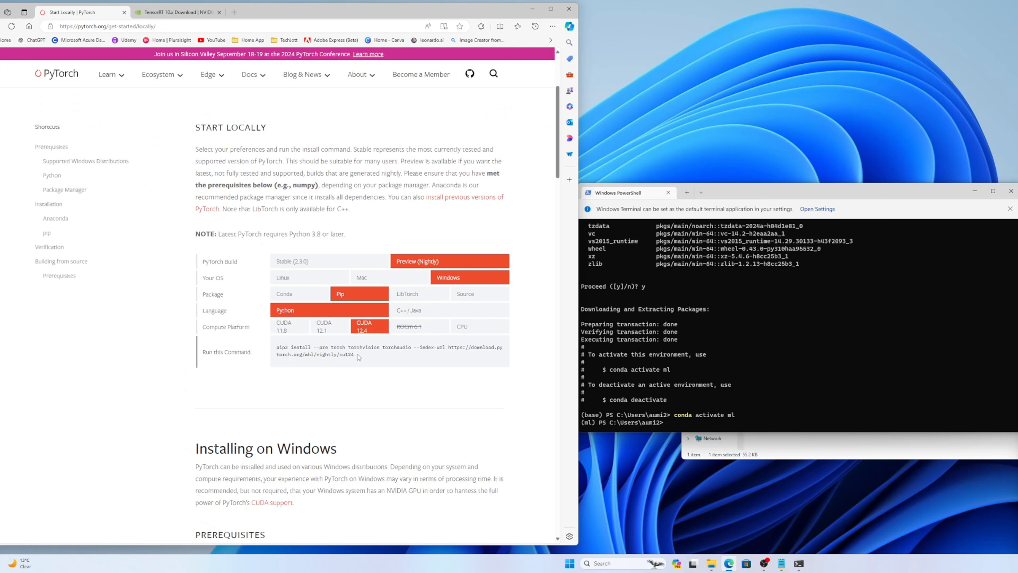
Step: Copy the generated pip3 nightly cu124 install command from the PyTorch page and run it in the ml environment in PowerShell
drag(354, 355, 277, 348)
key(ctrl+c)
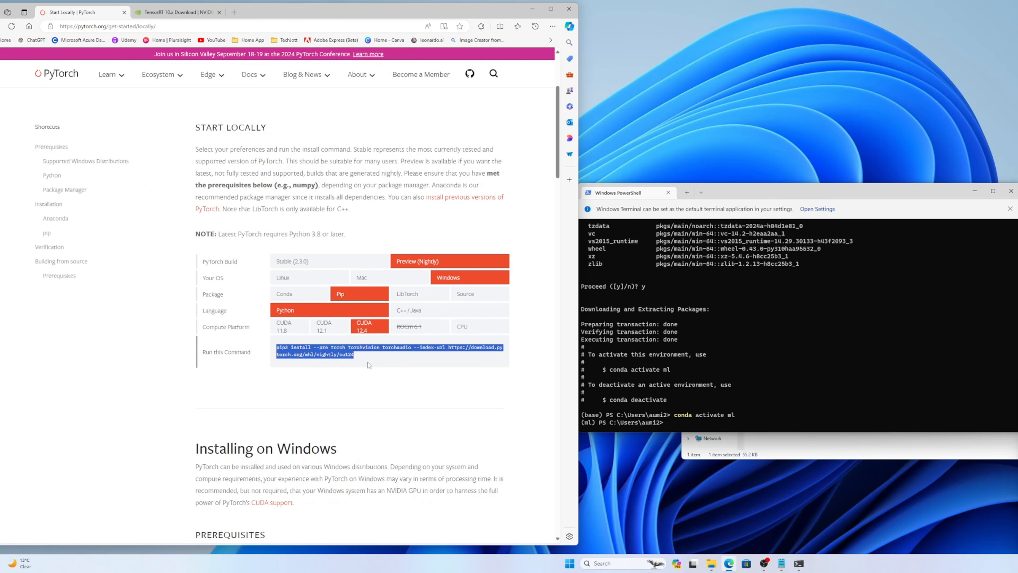
click(790, 366)
key(ctrl+v)
key(Return)
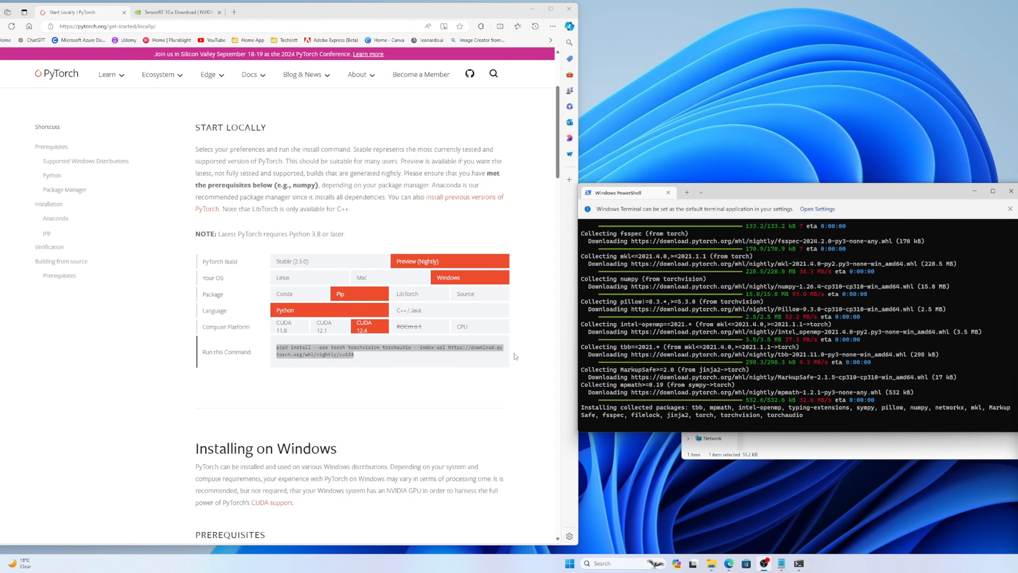
Step: Find the verification commands further down the PyTorch install page and start a python session in PowerShell
scroll(452, 378, down, 15)
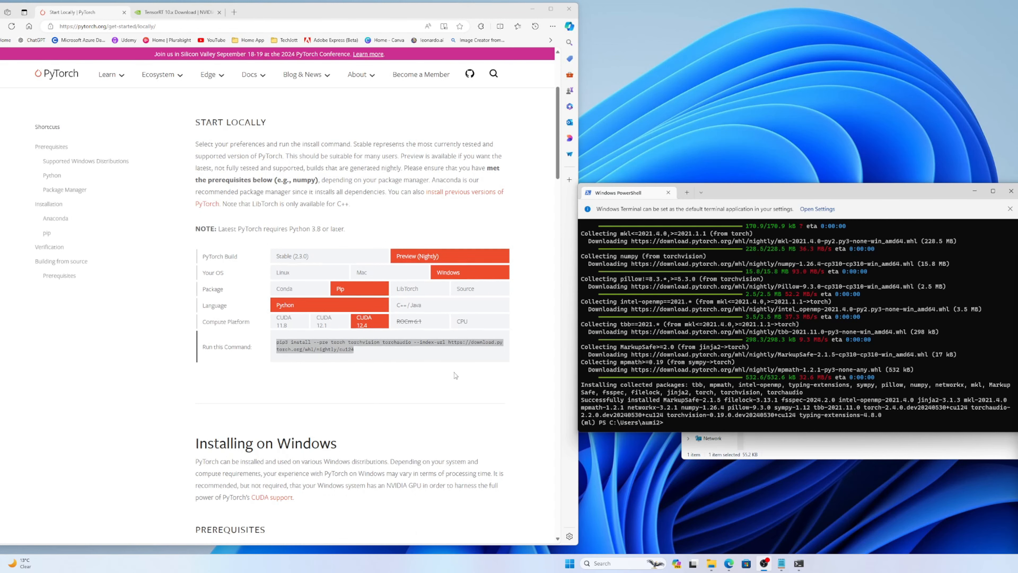
scroll(438, 355, down, 12)
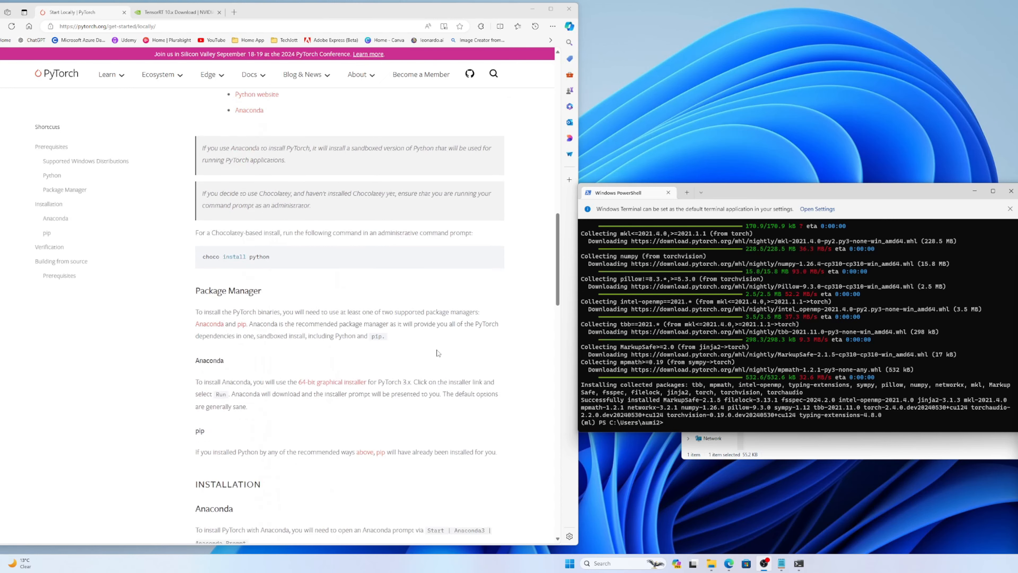
scroll(439, 348, down, 7)
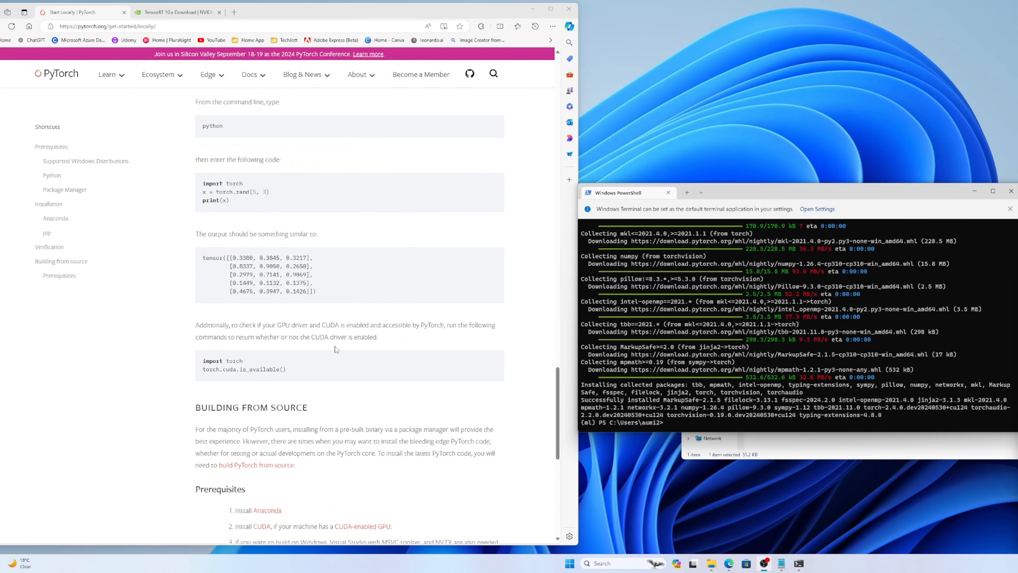
click(712, 421)
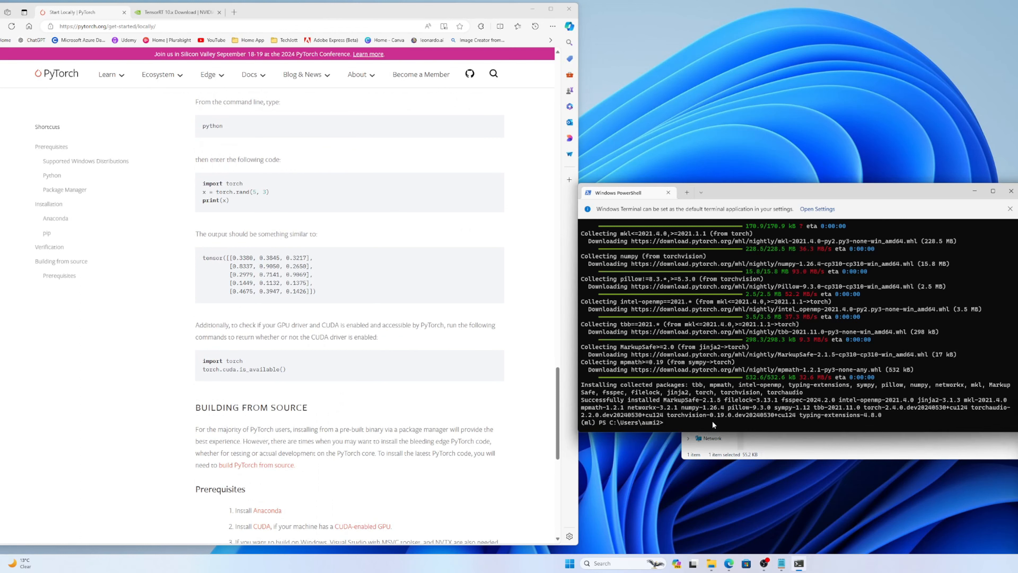
text(python)
key(Return)
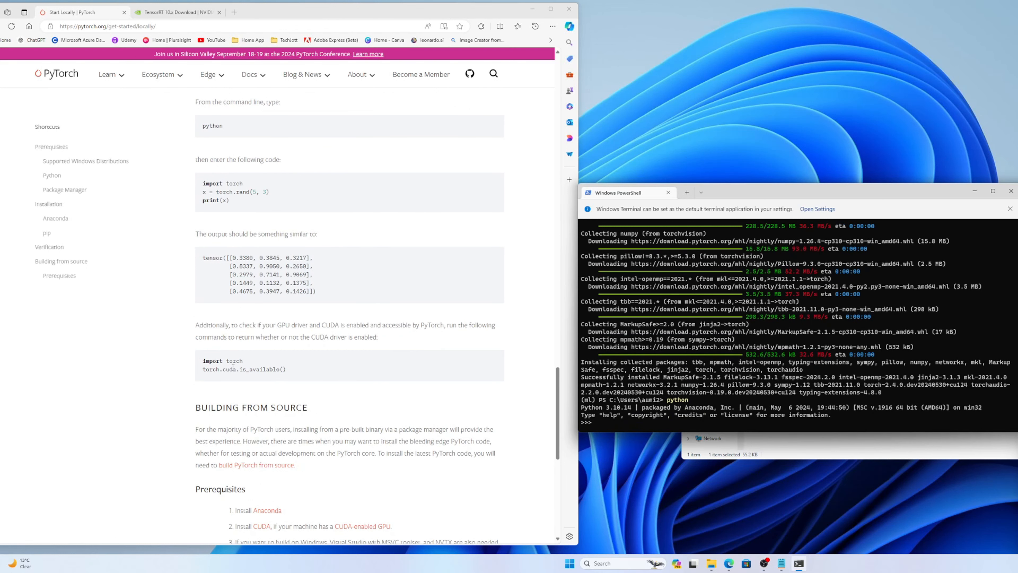
Step: Copy the import torch line from the page's CUDA check and run it in the Python session
drag(243, 360, 203, 361)
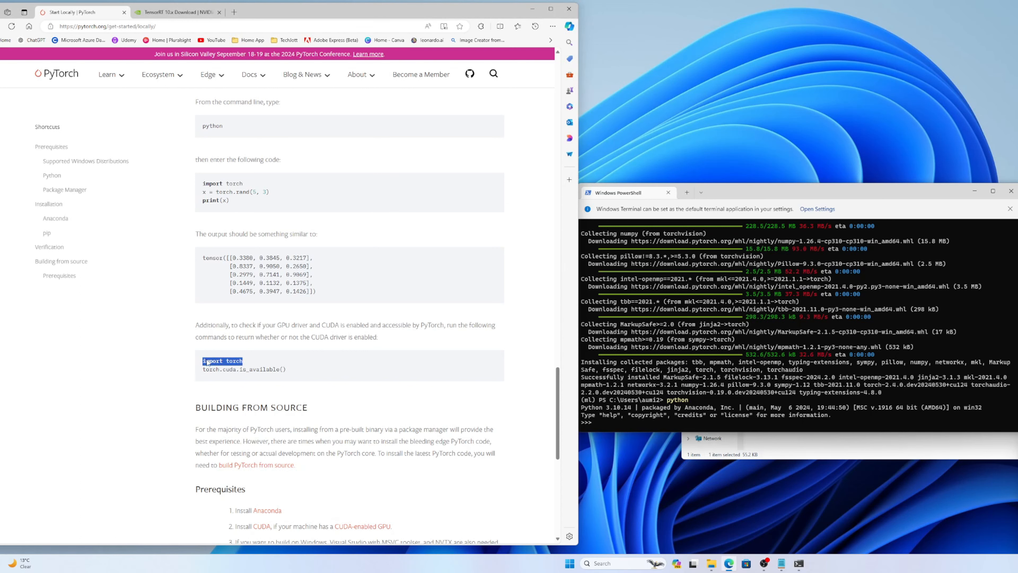
right_click(207, 362)
click(232, 372)
right_click(749, 416)
key(Return)
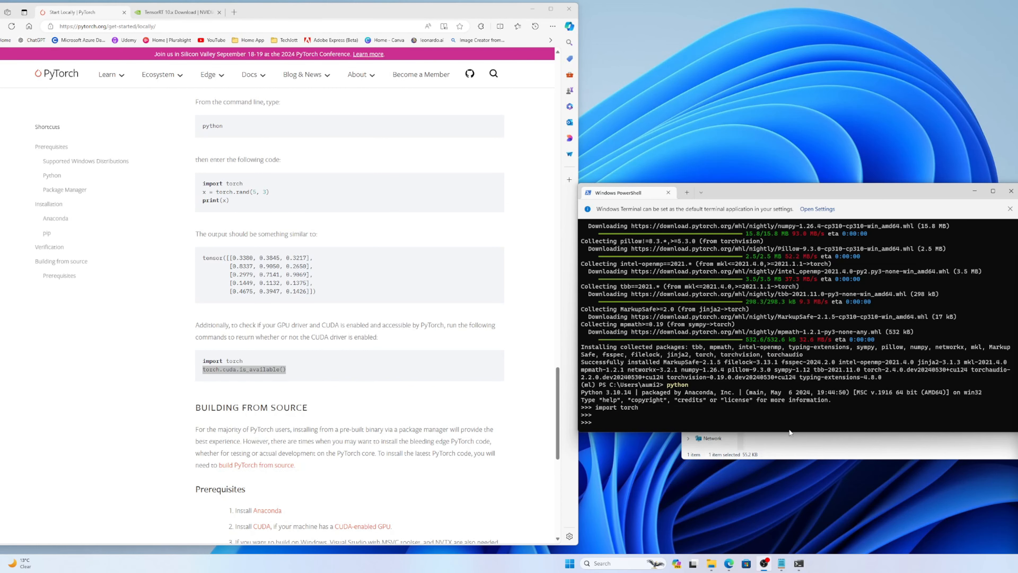
Step: Run torch.cuda.is_available() in the Python session to check GPU access, and leave Python with exit()
right_click(737, 417)
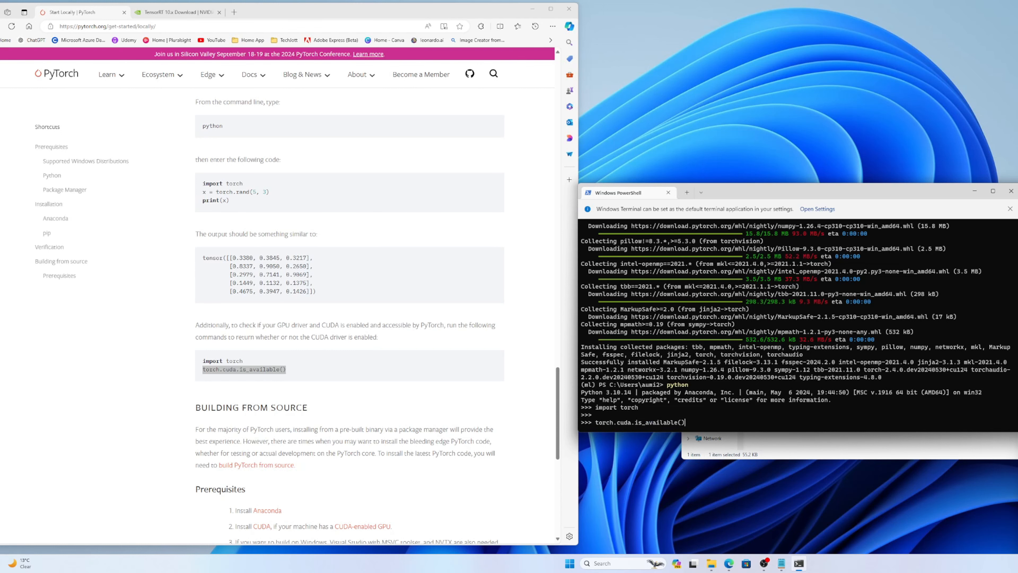
key(Return)
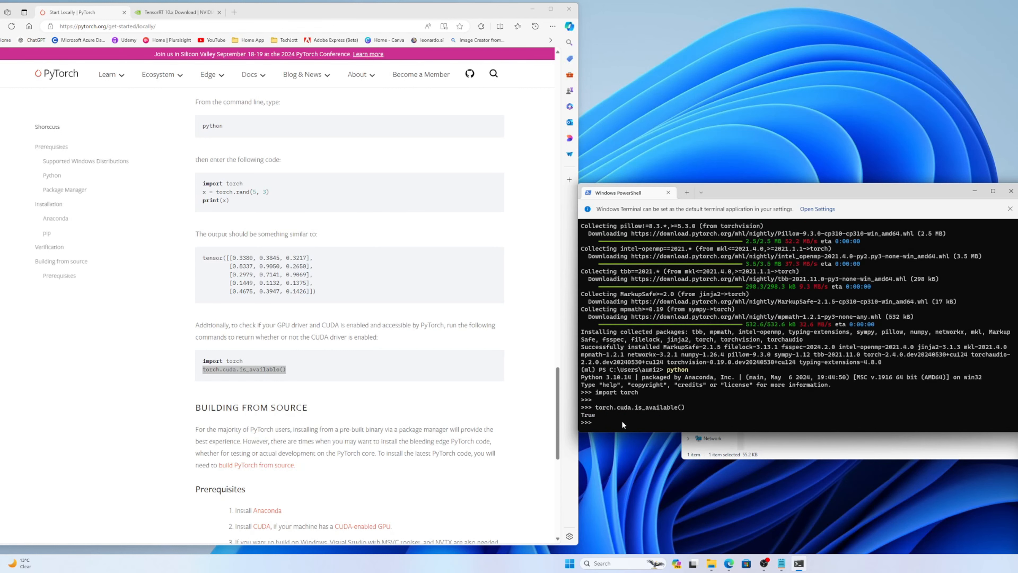
text(exit())
key(Return)
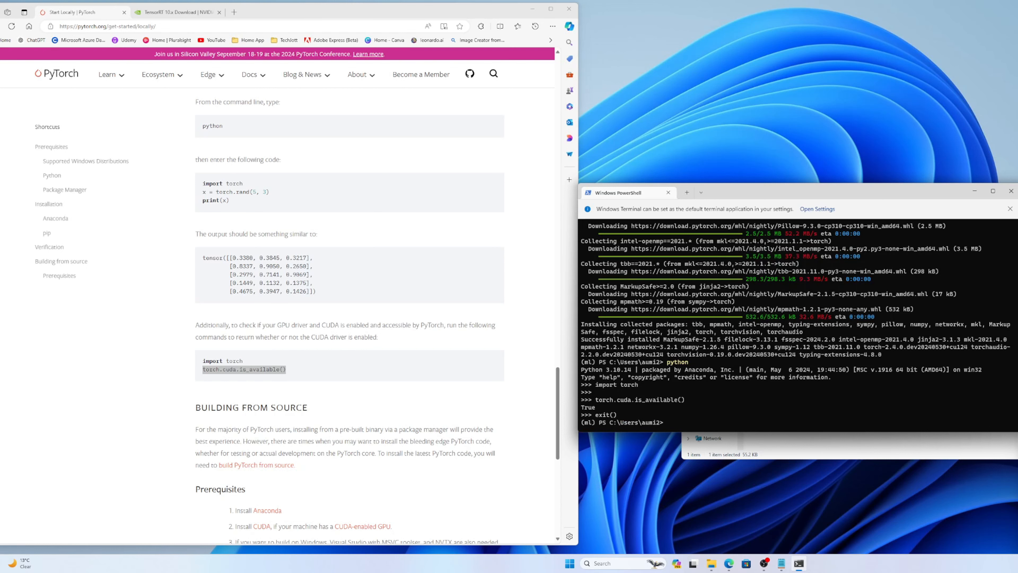